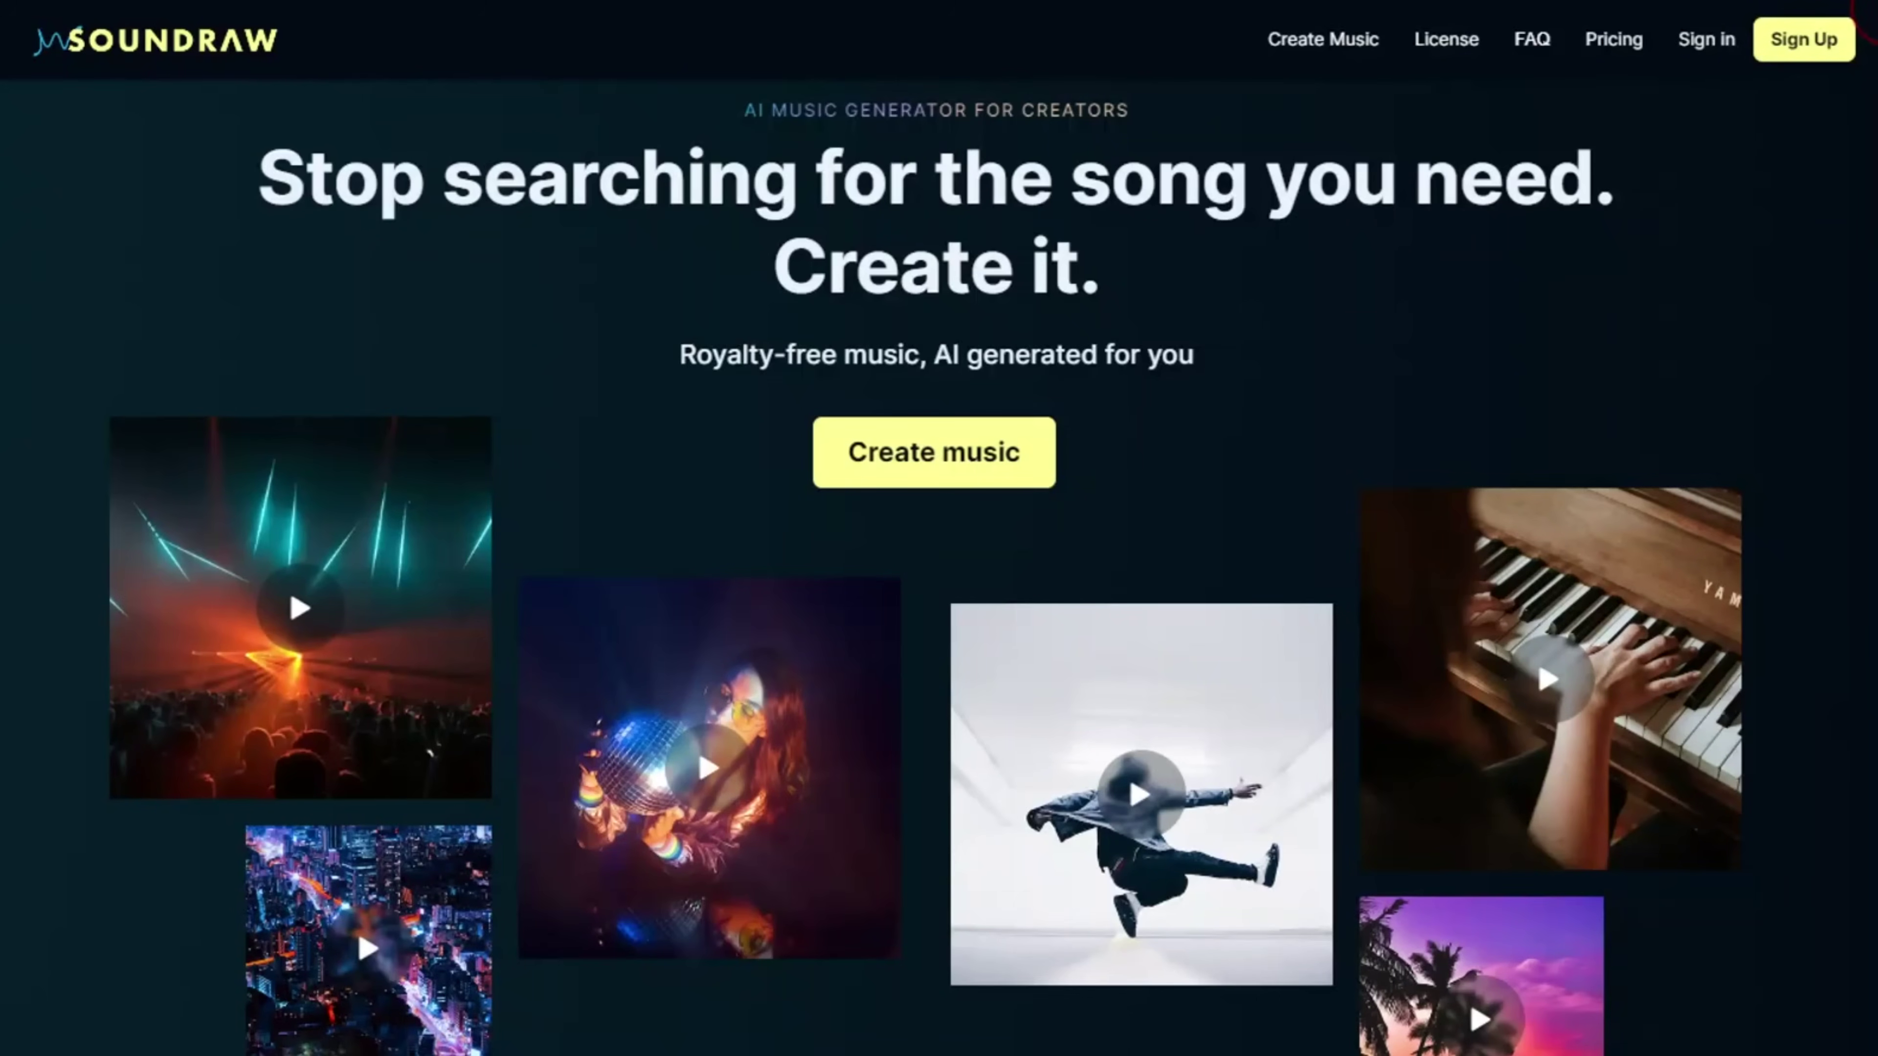
- Look through the SOUNDRAW home page sections on creating unlimited music, customizing songs and avoiding copyright strikes
scroll(939, 570, "down", 5)
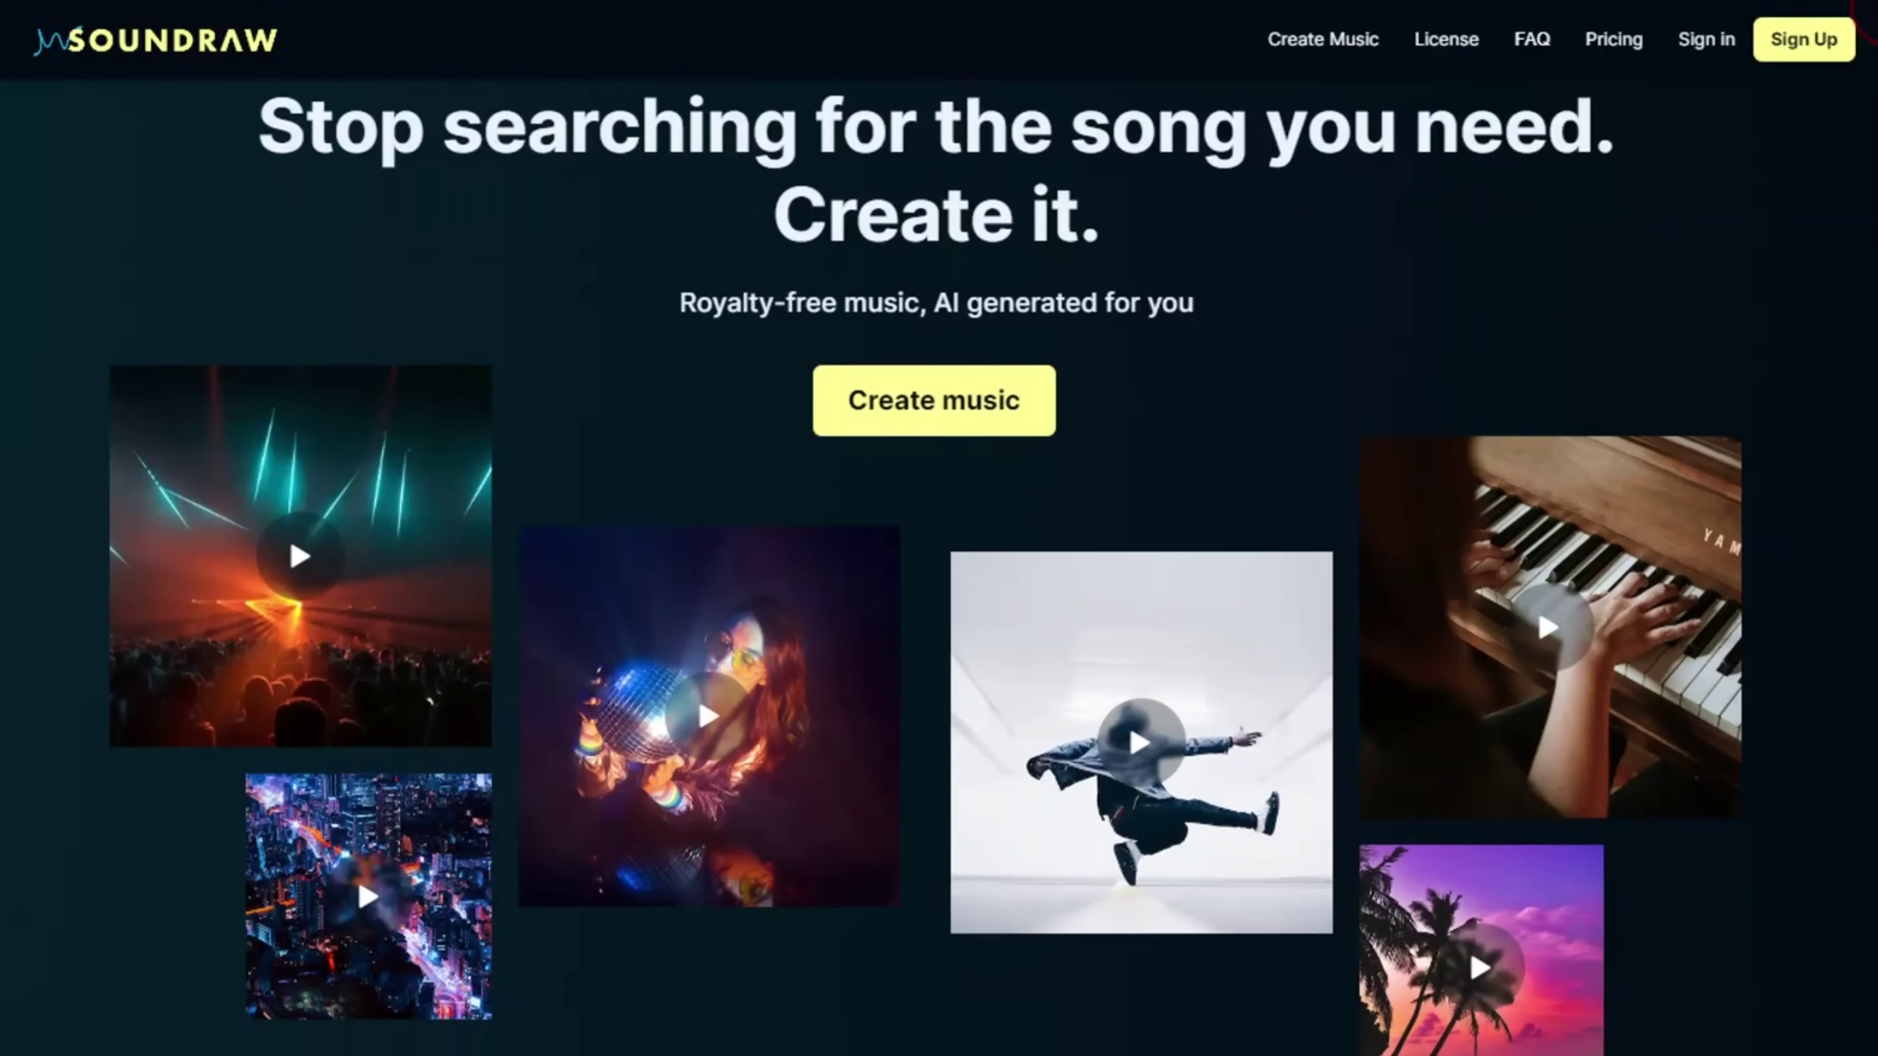
scroll(939, 570, "down", 6)
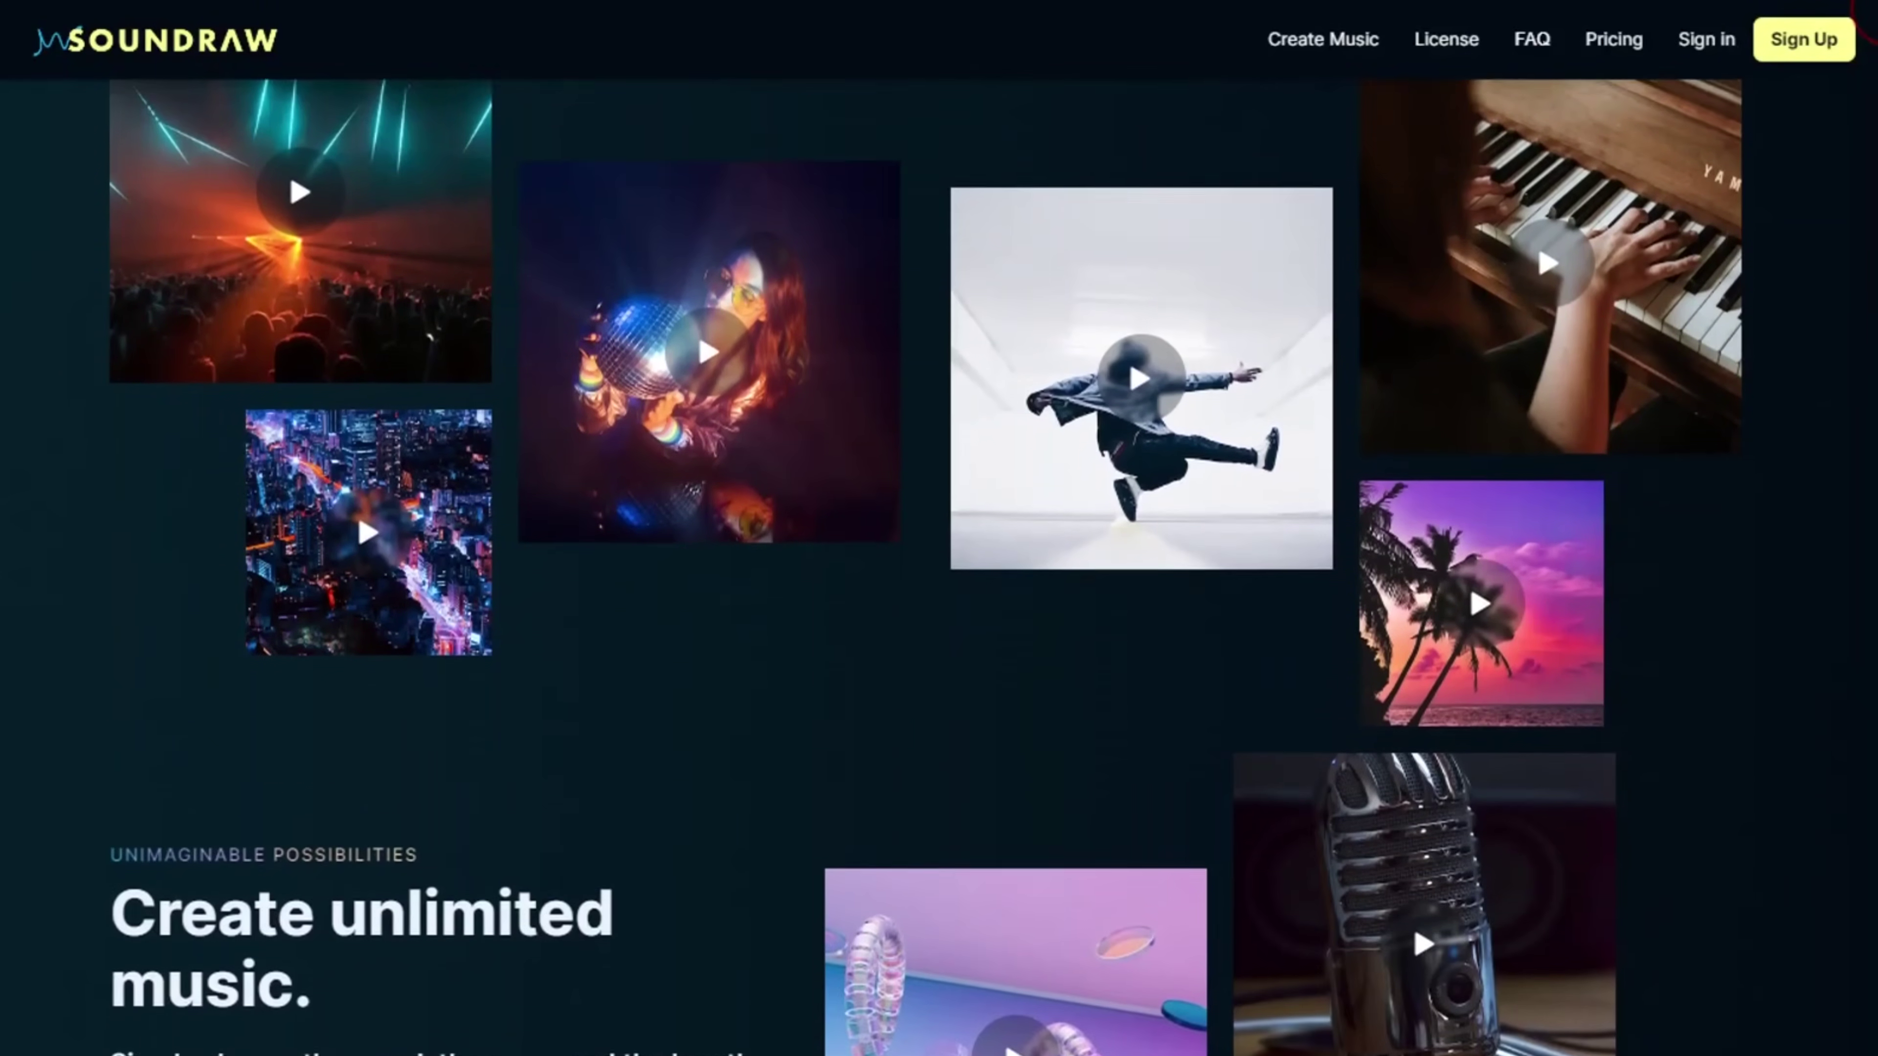
scroll(1874, 166, "down", 5)
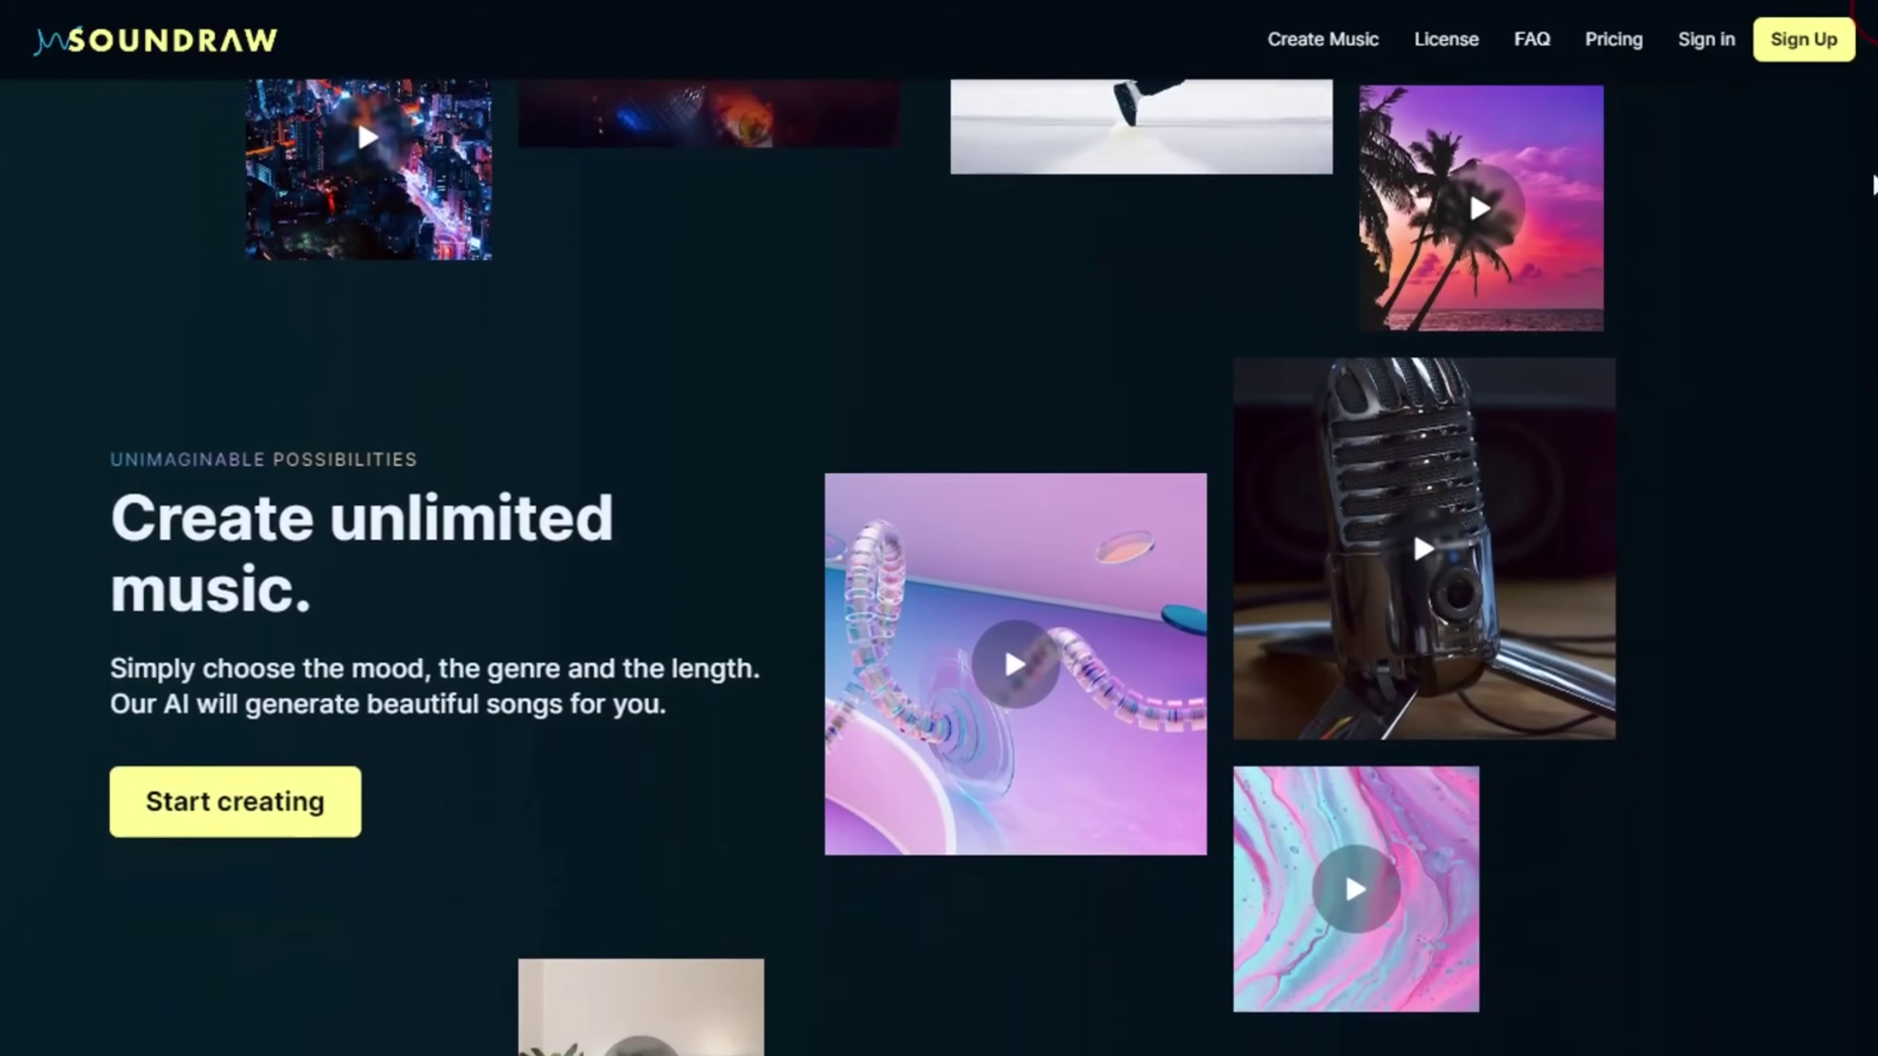
scroll(1871, 240, "down", 5)
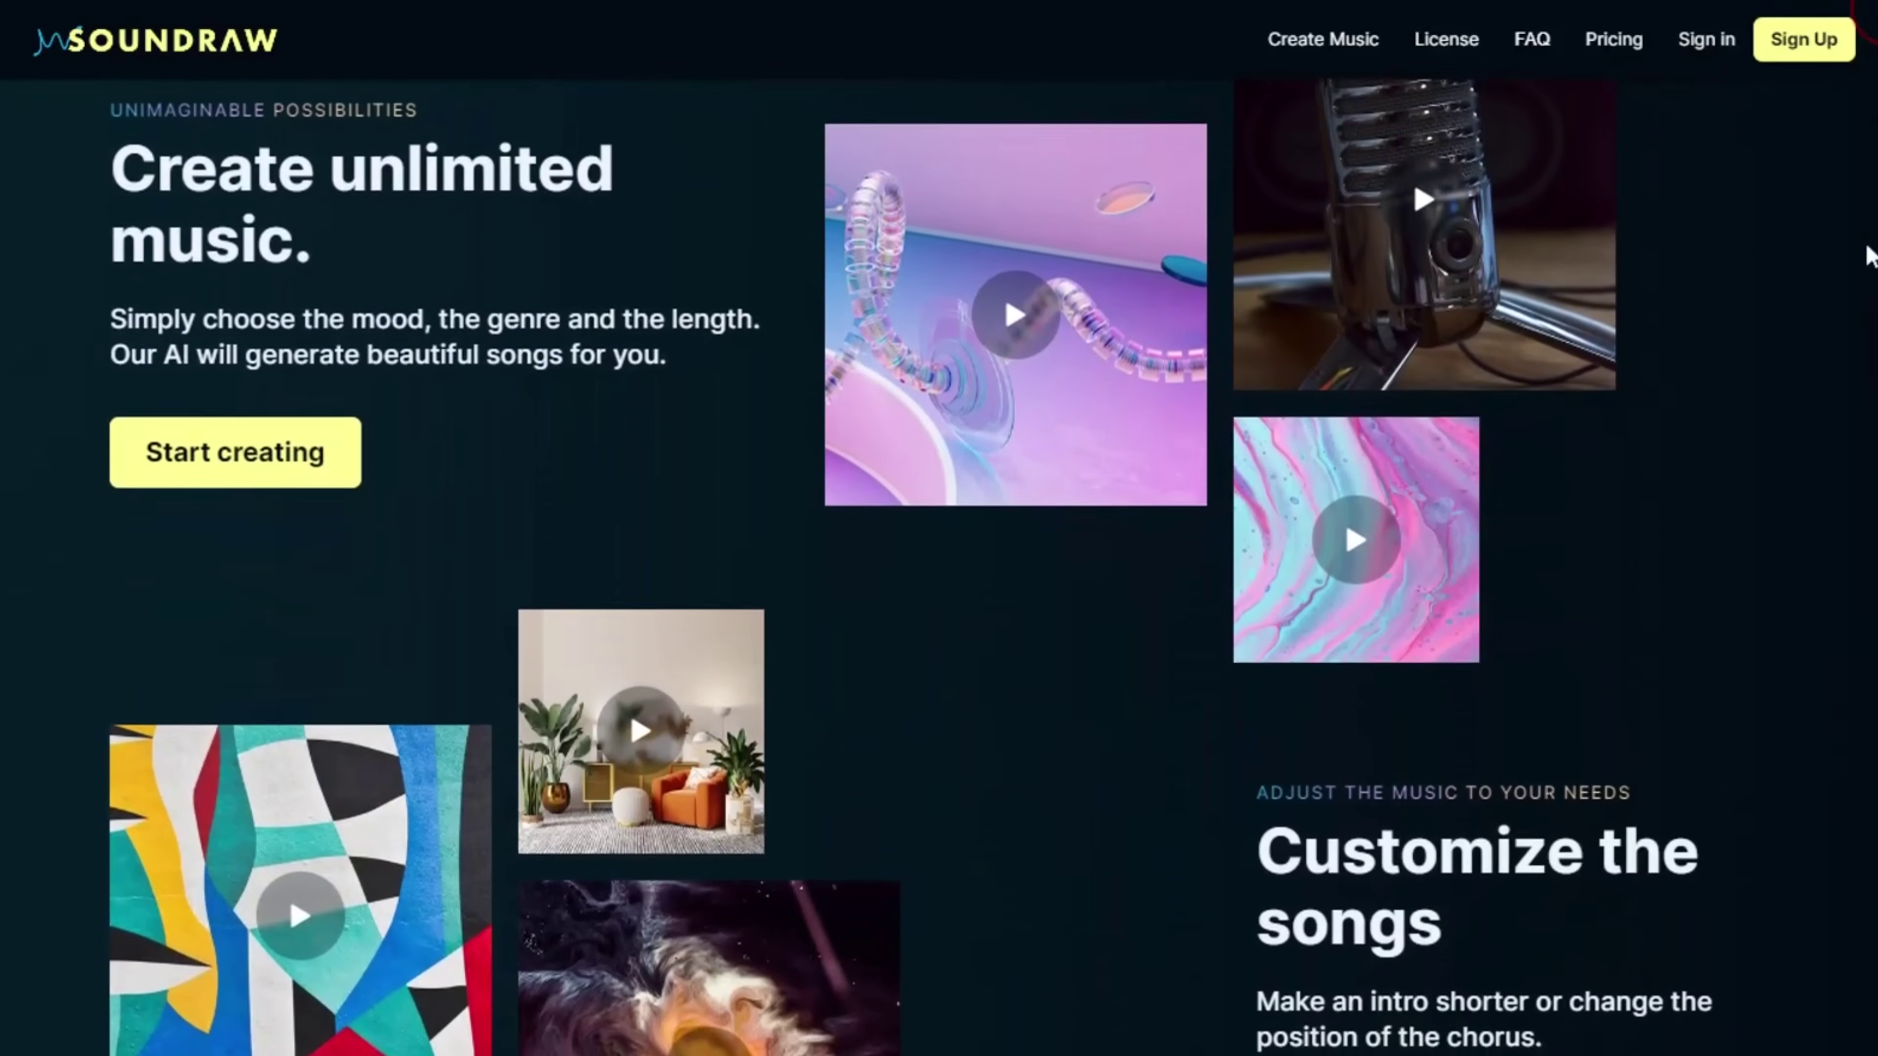
scroll(1867, 305, "down", 5)
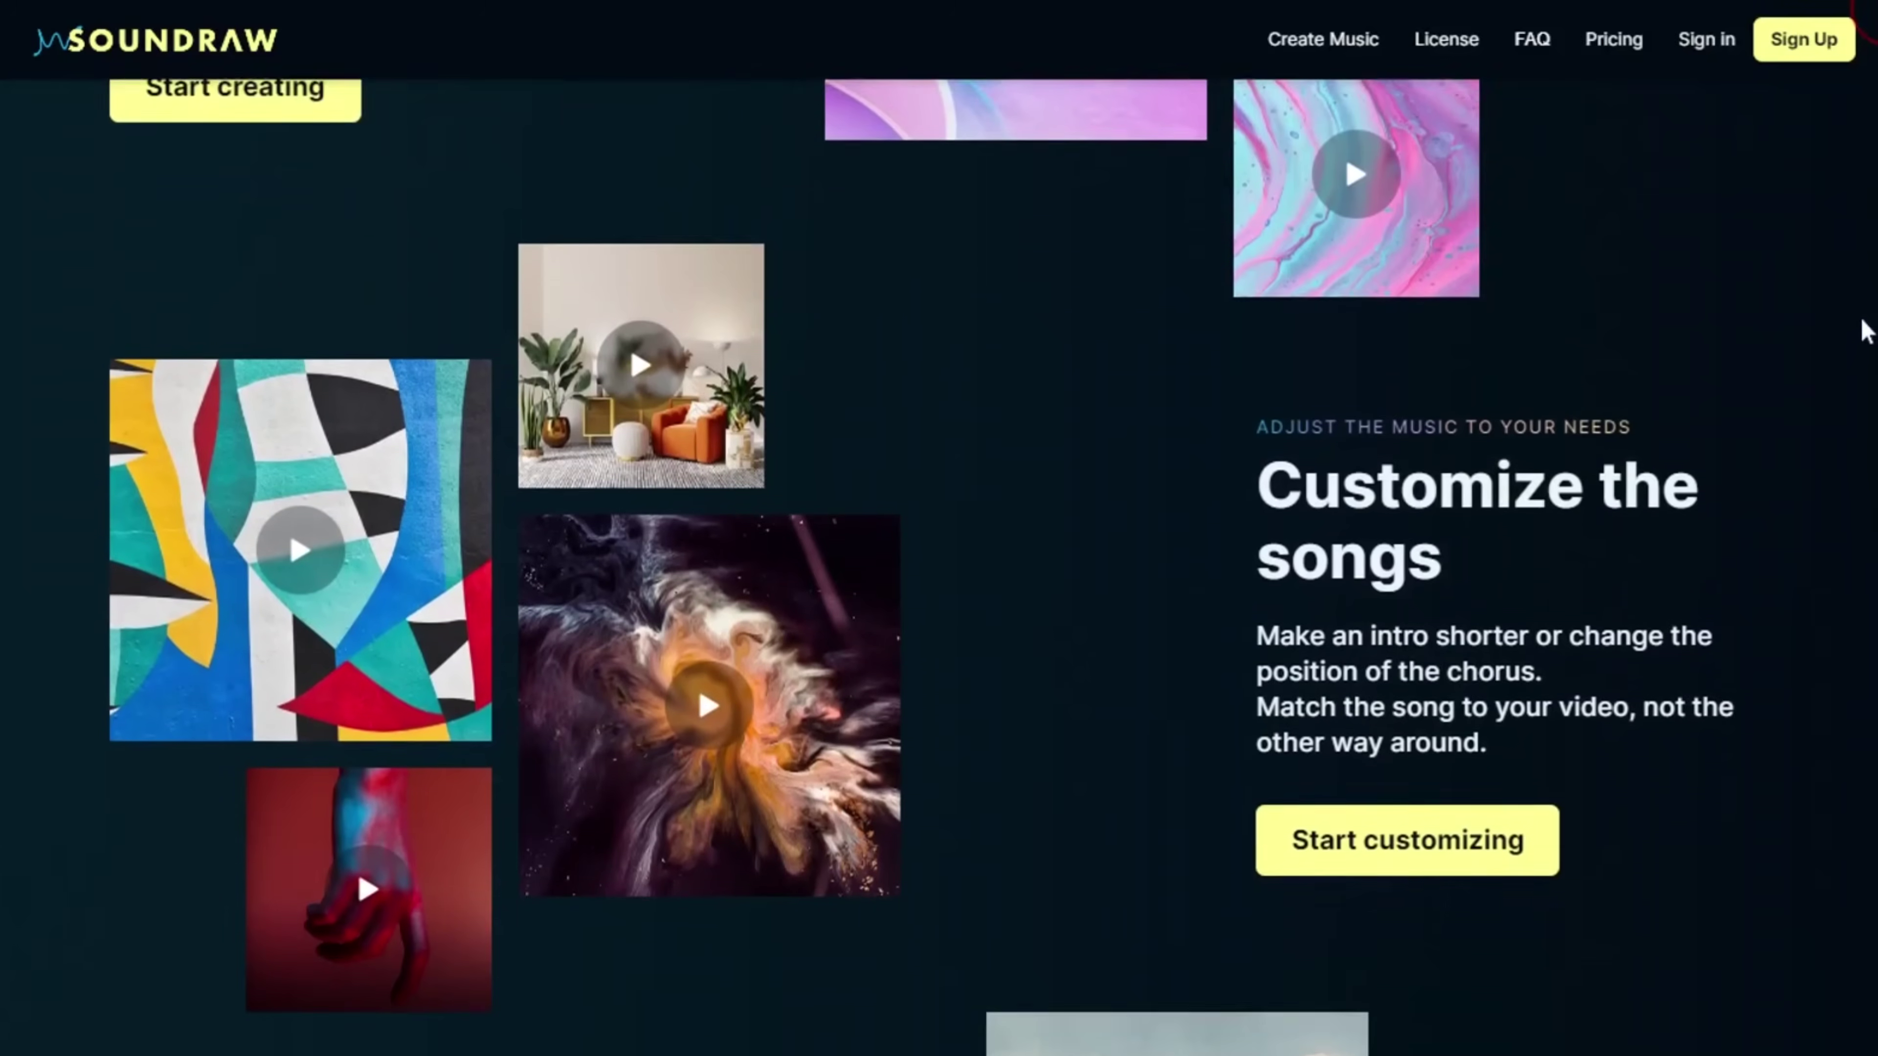
scroll(1867, 370, "down", 4)
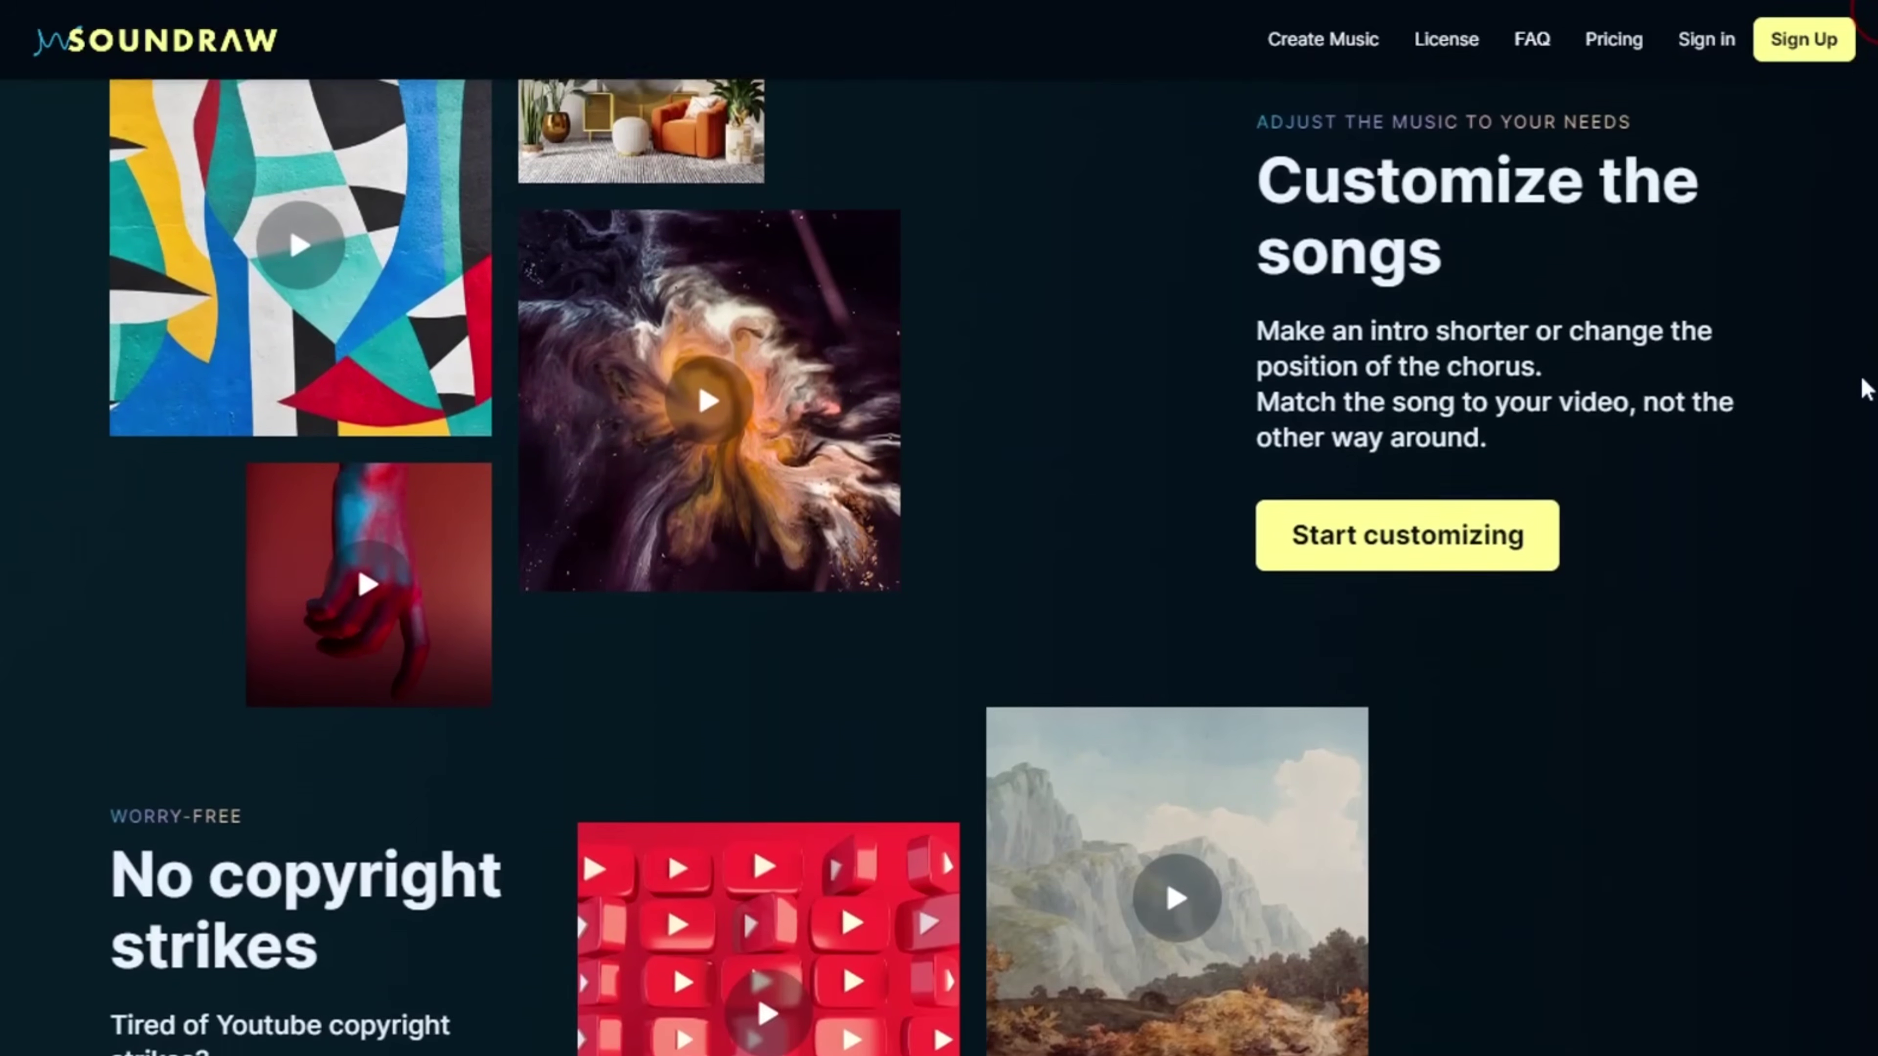
scroll(1861, 436, "down", 2)
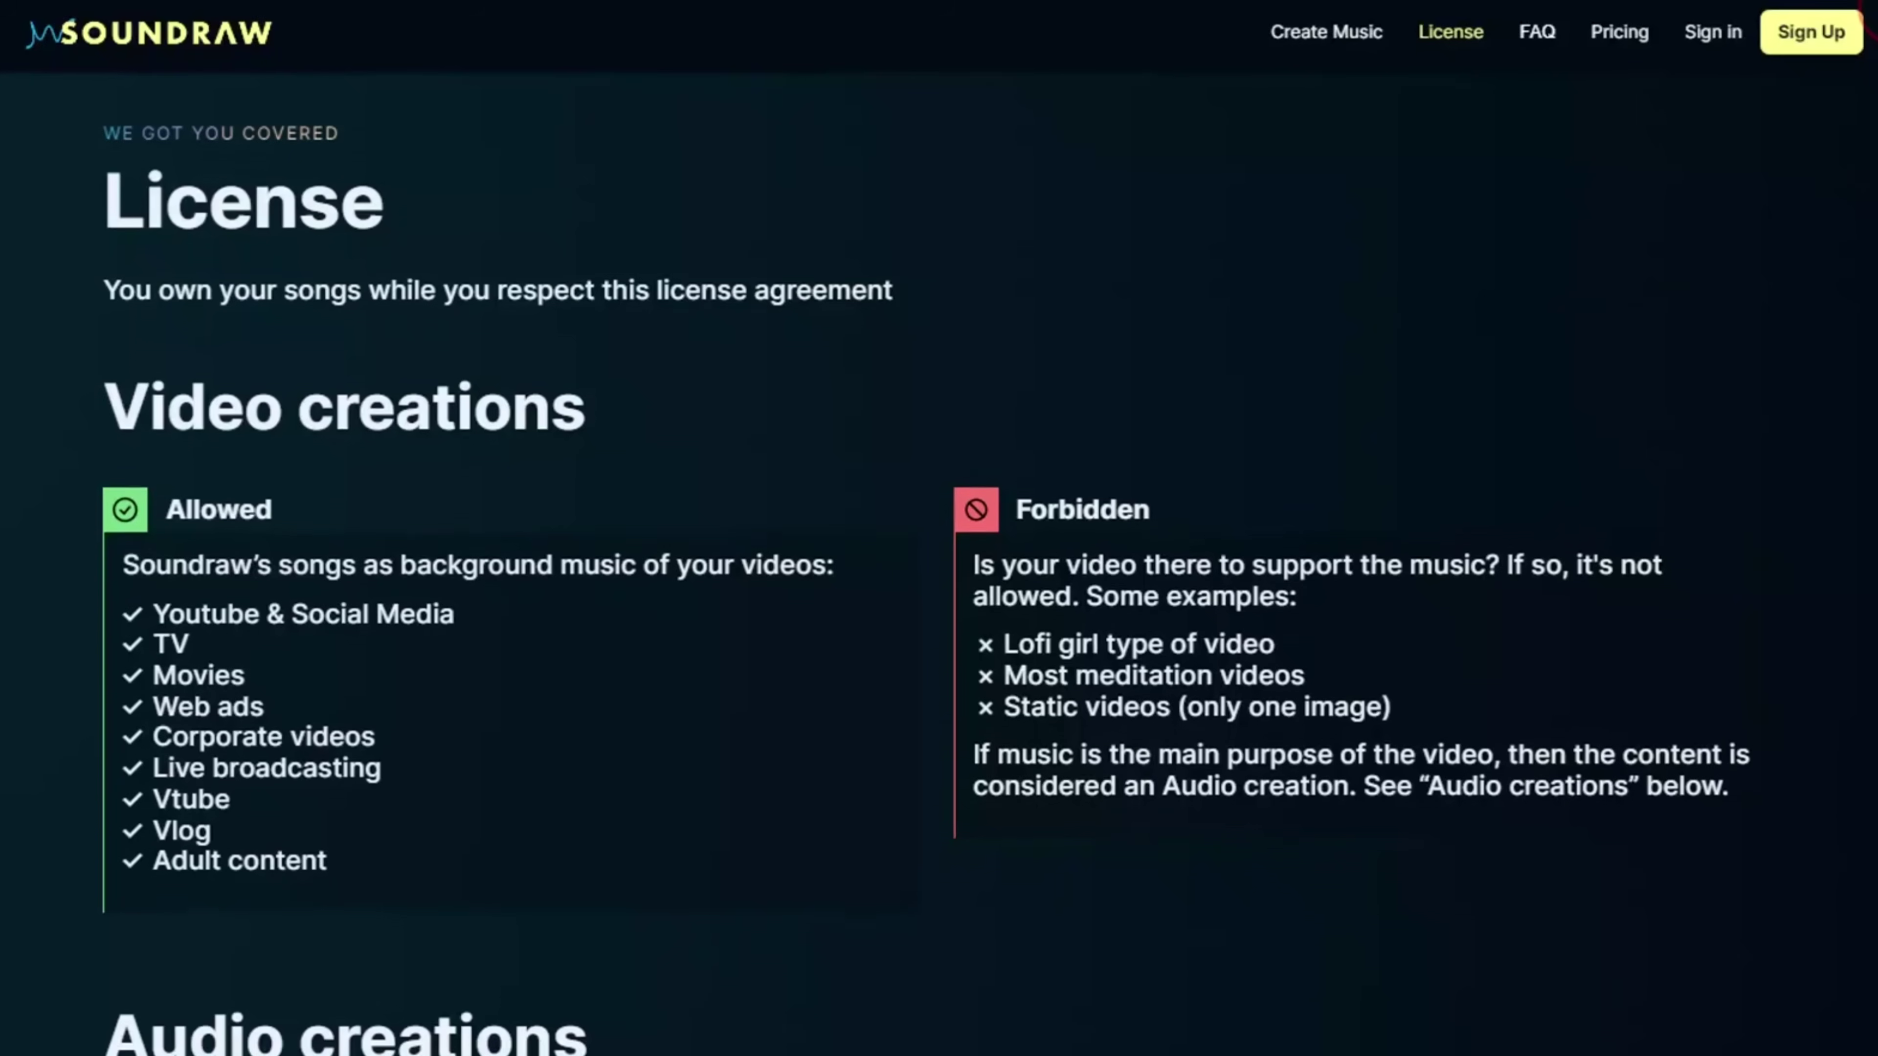
- Read the SOUNDRAW license terms on allowed and forbidden uses, covering video creations and audio creations
scroll(939, 592, "down", 2)
scroll(939, 592, "down", 2)
scroll(939, 562, "down", 2)
scroll(939, 562, "down", 2)
scroll(939, 563, "down", 2)
scroll(939, 563, "down", 2)
scroll(938, 562, "down", 2)
scroll(939, 562, "down", 1)
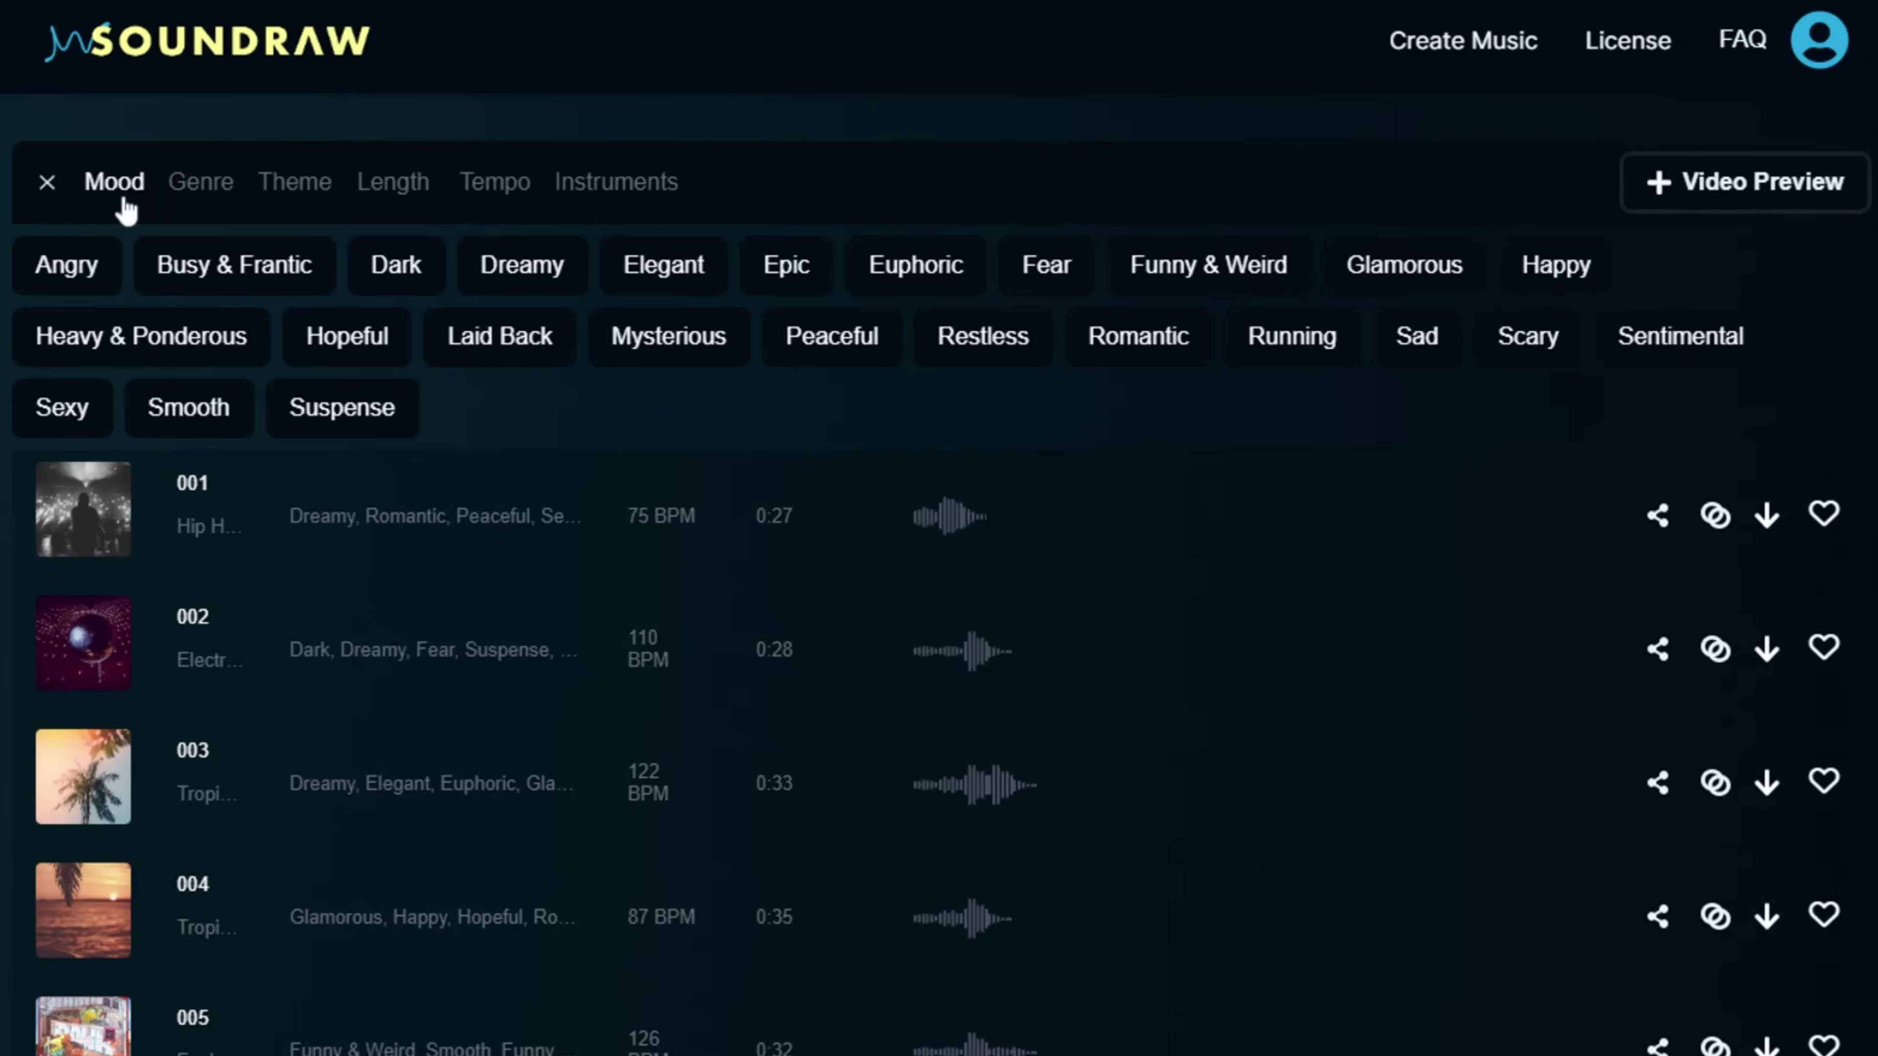
- Choose Hip Hop and Trap as the genres for the music generation
left_click(209, 198)
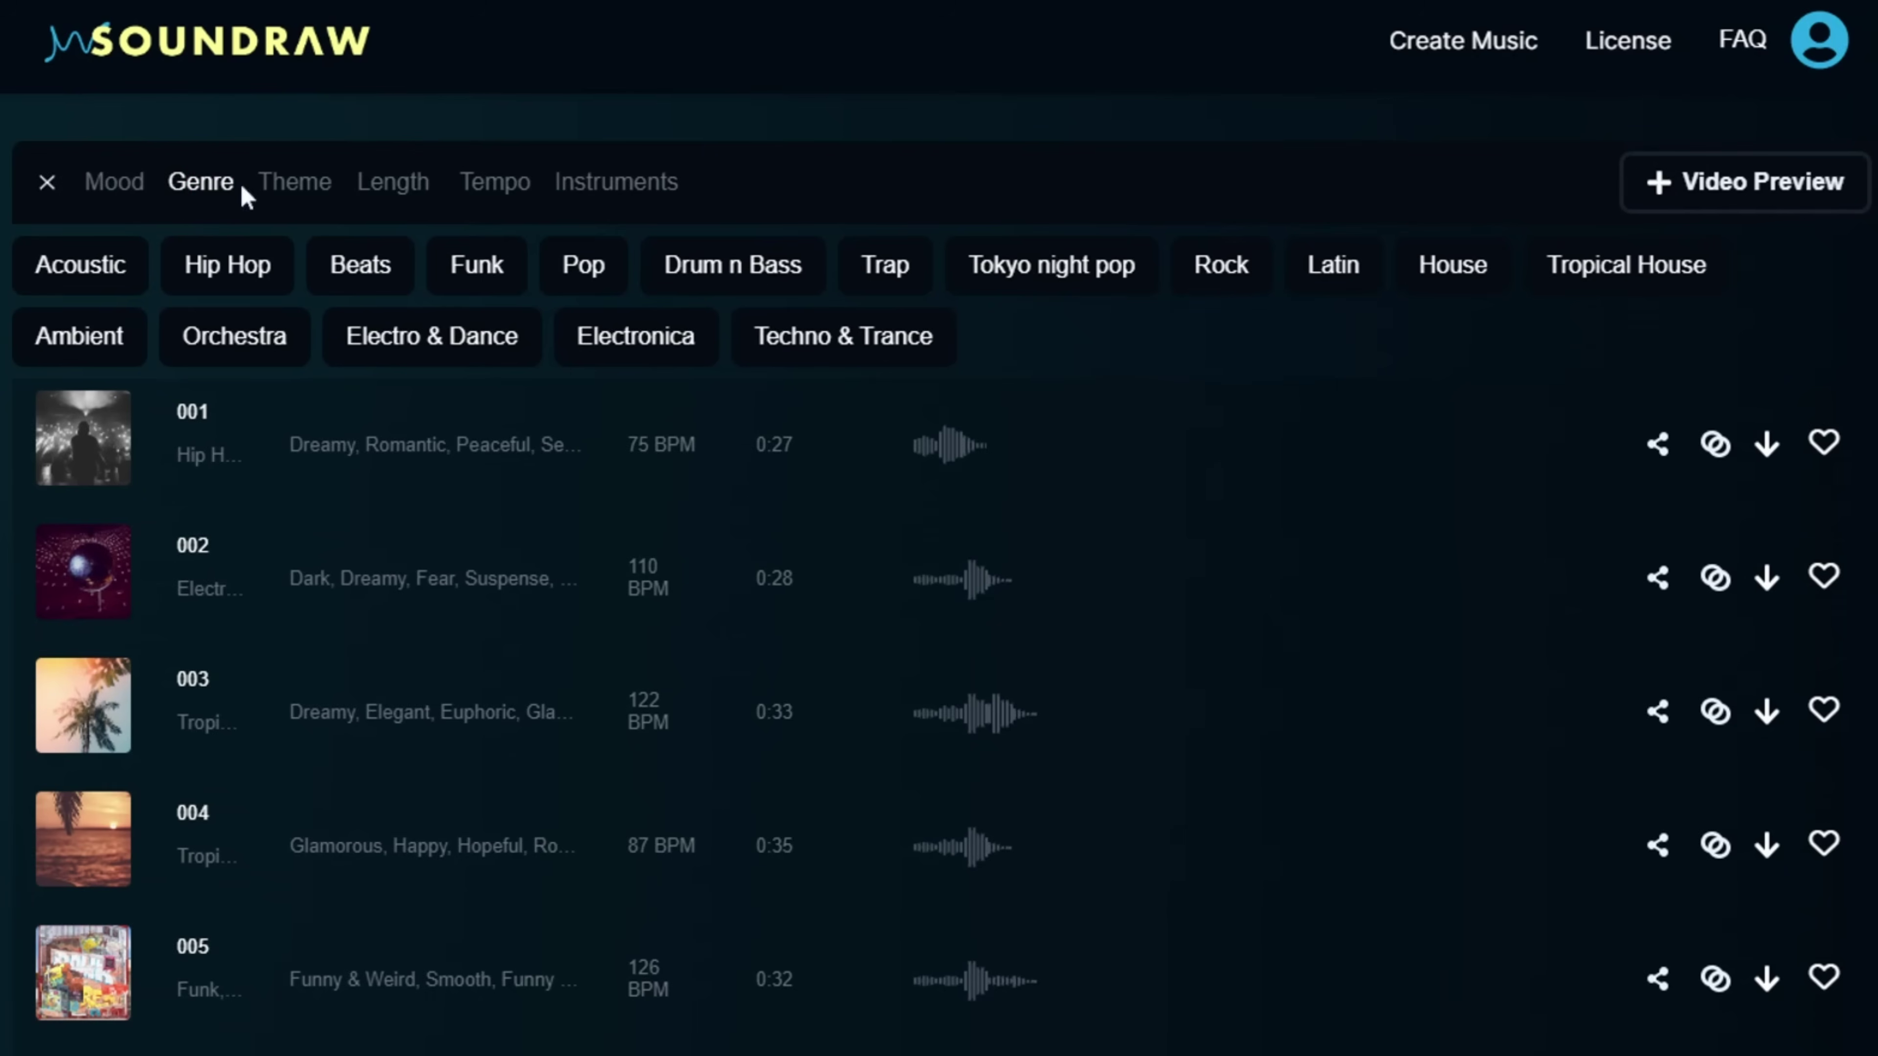
left_click(302, 186)
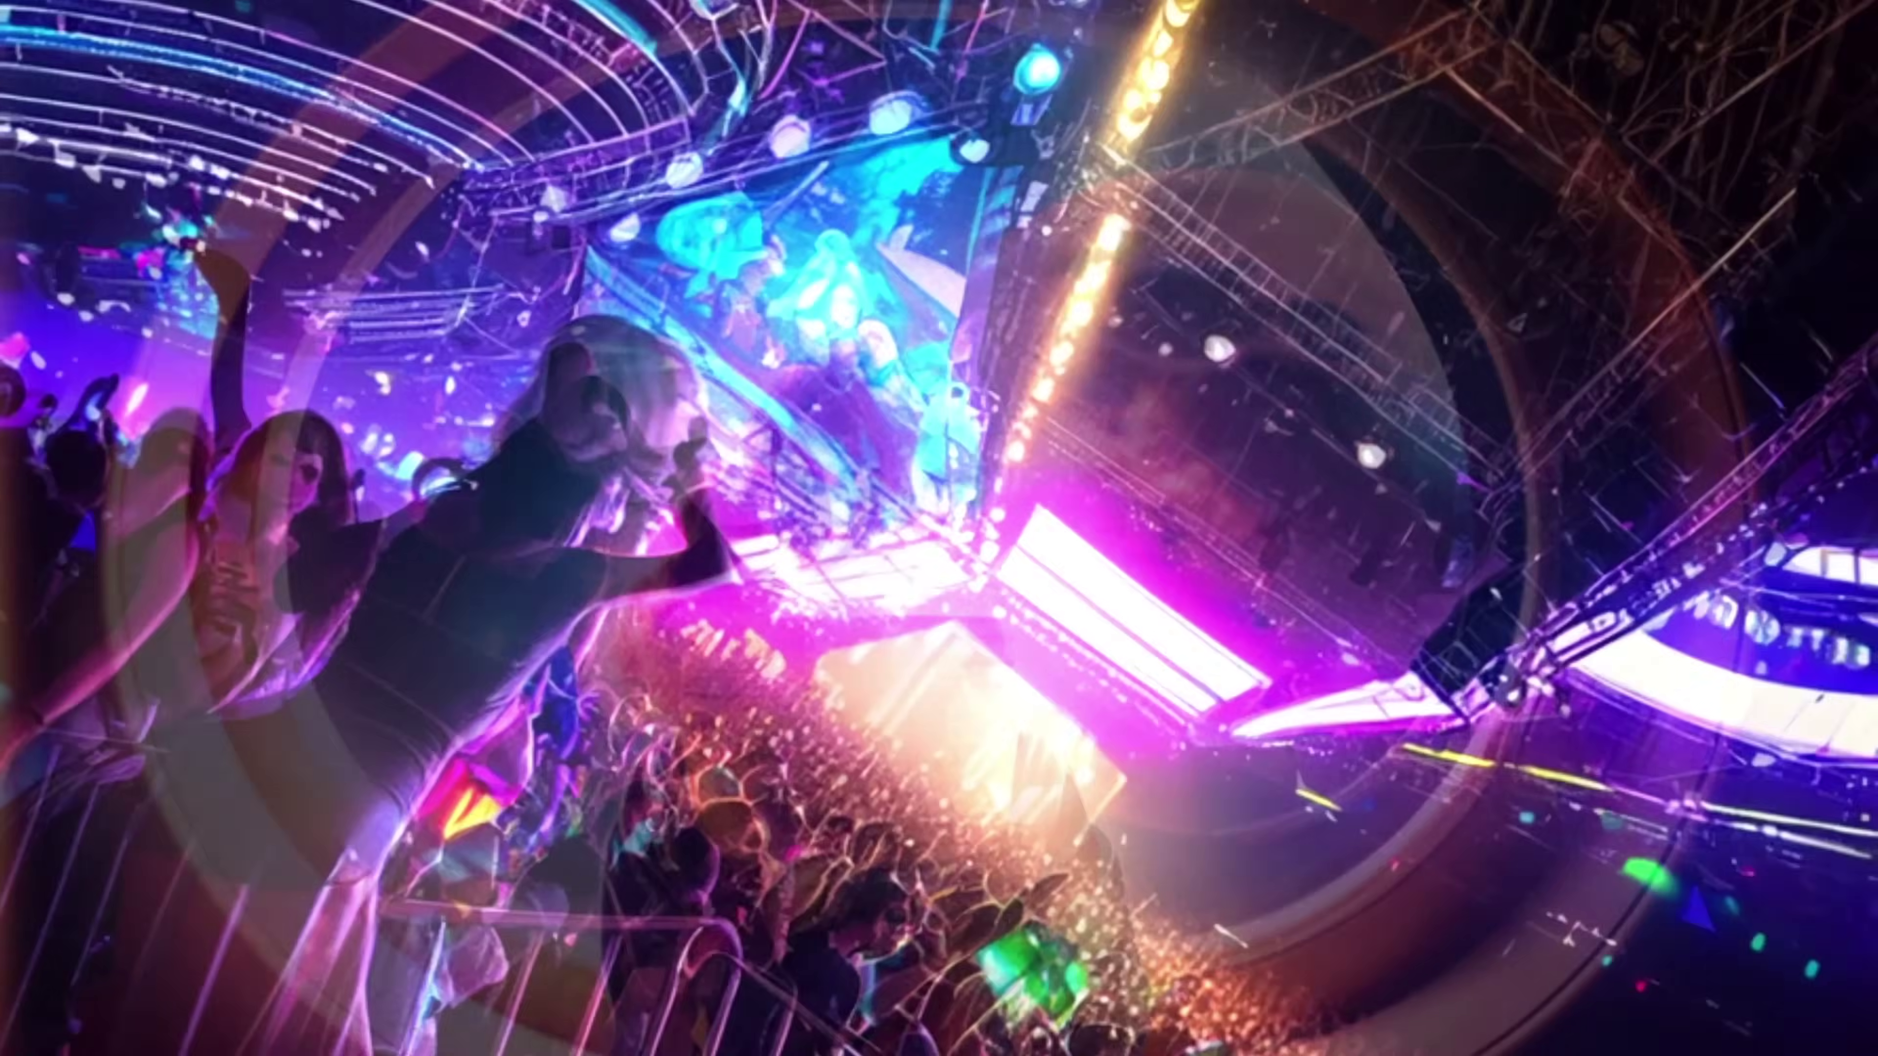
left_click(214, 188)
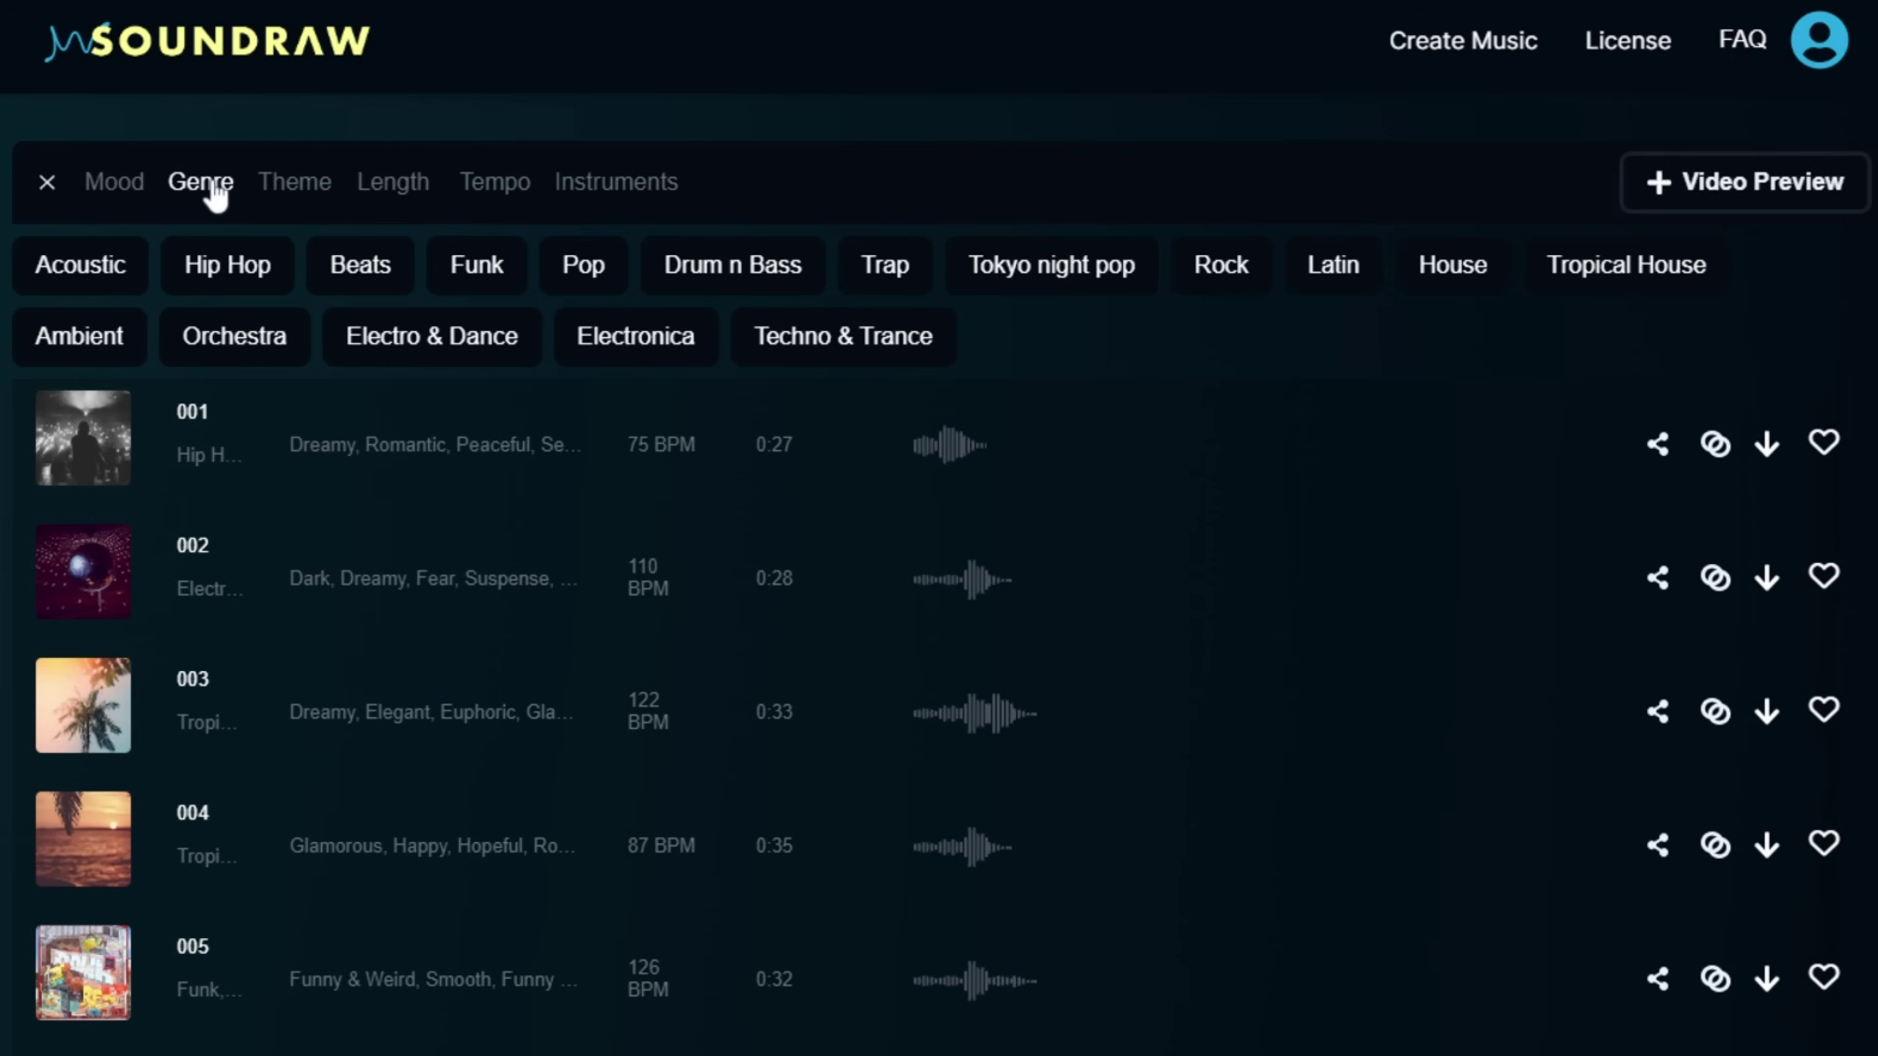
left_click(230, 278)
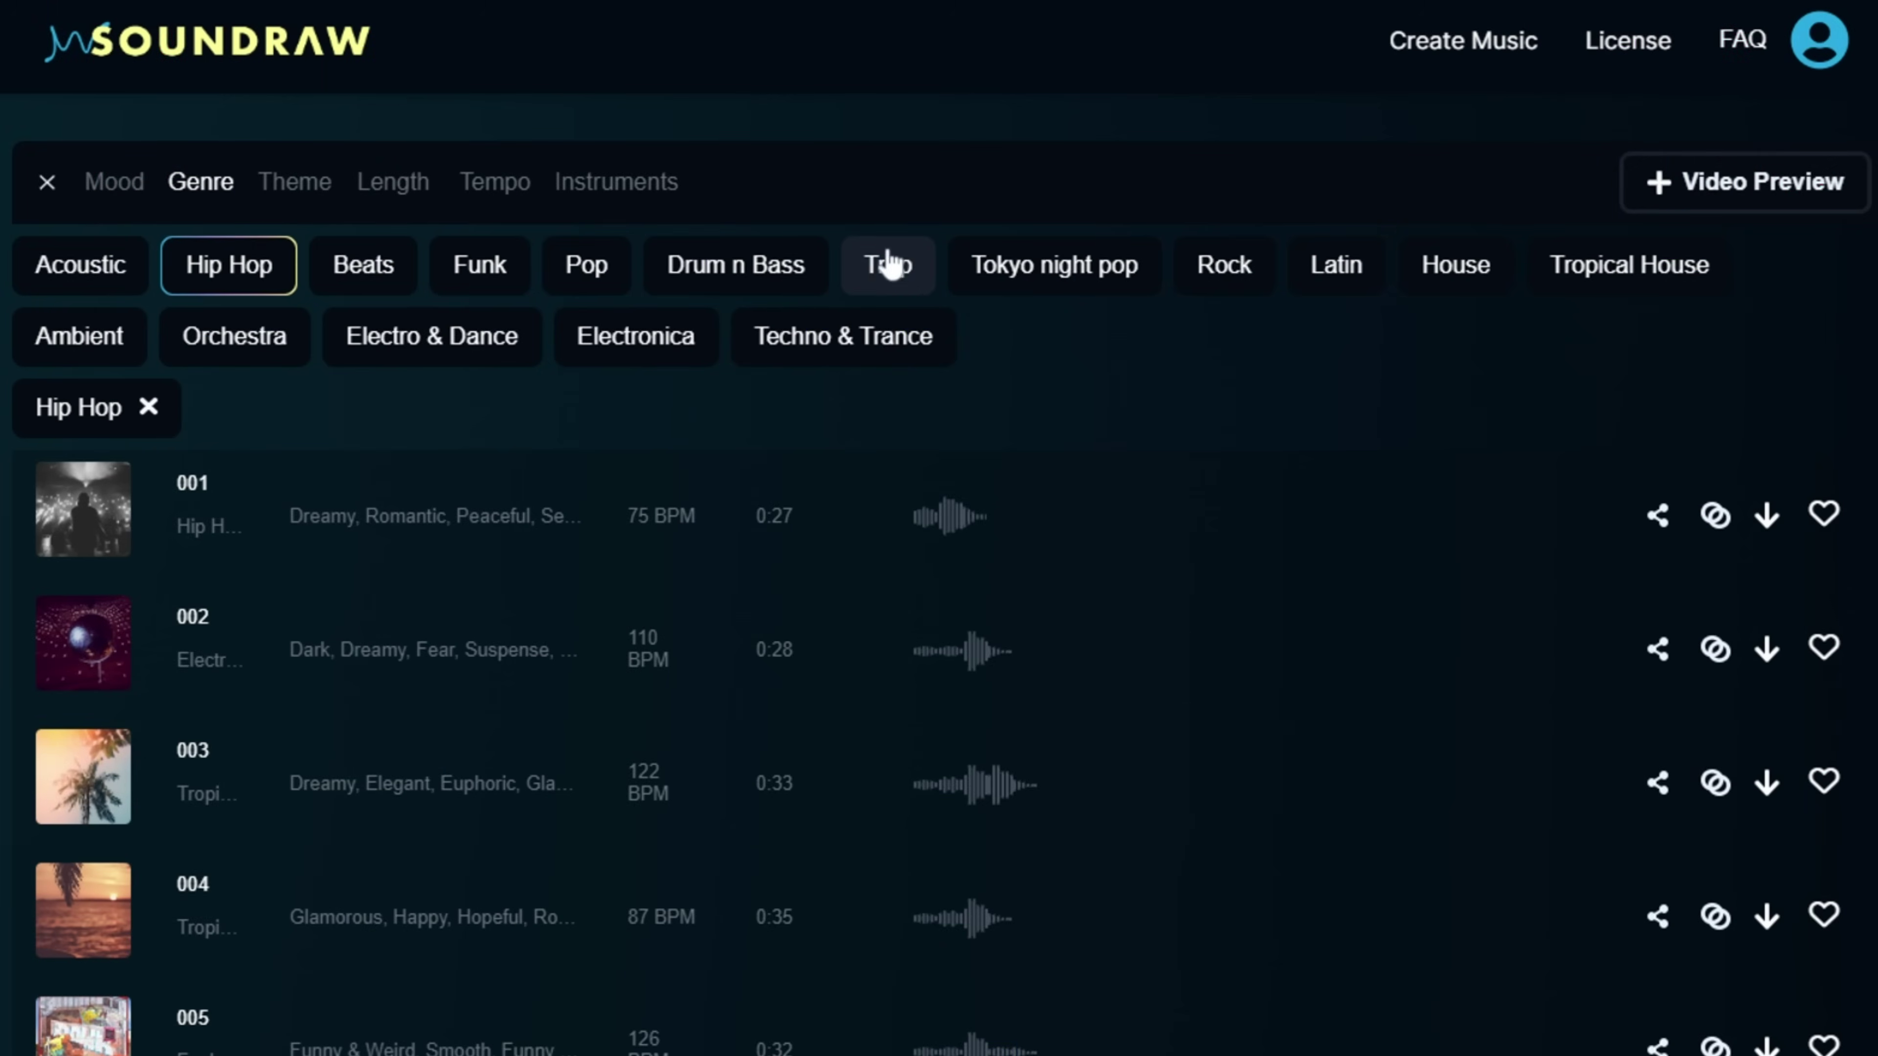
left_click(896, 272)
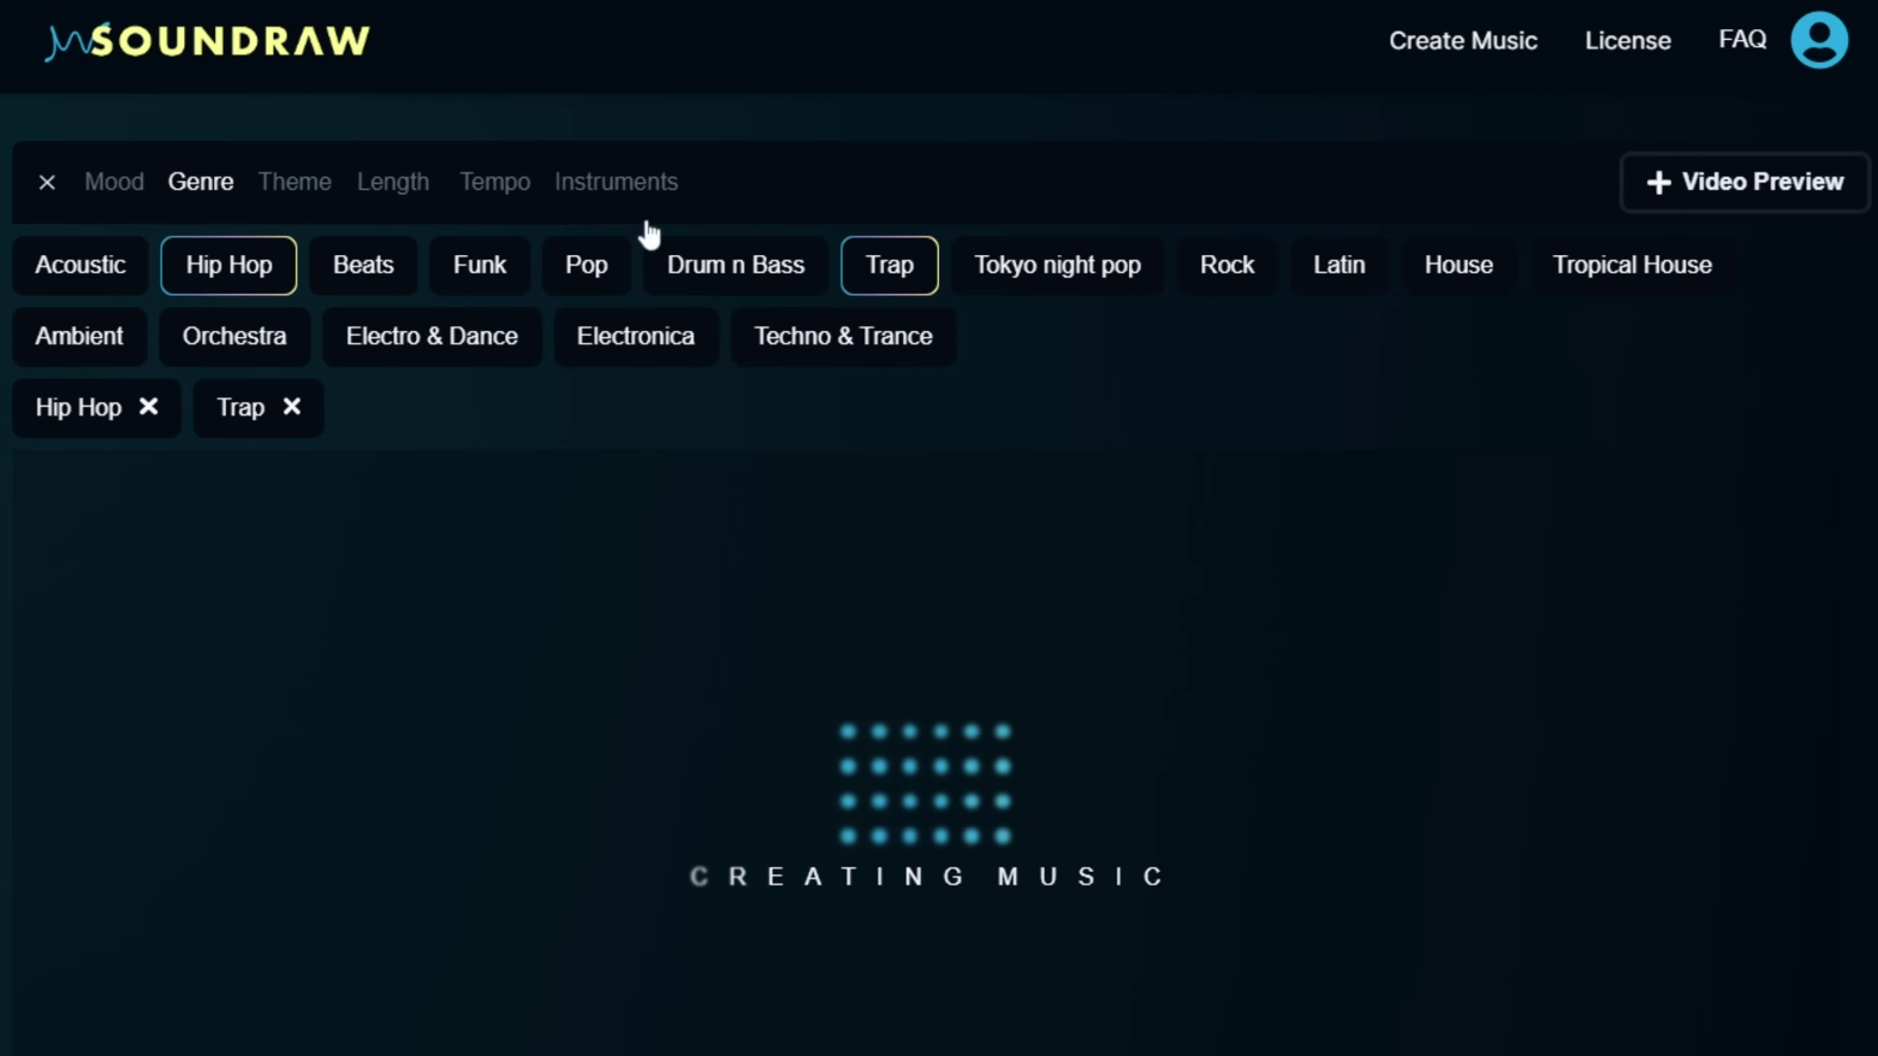
- Add the moods Hopeful, Sexy and Smooth to the music filters and toggle the Normal tempo option
left_click(118, 194)
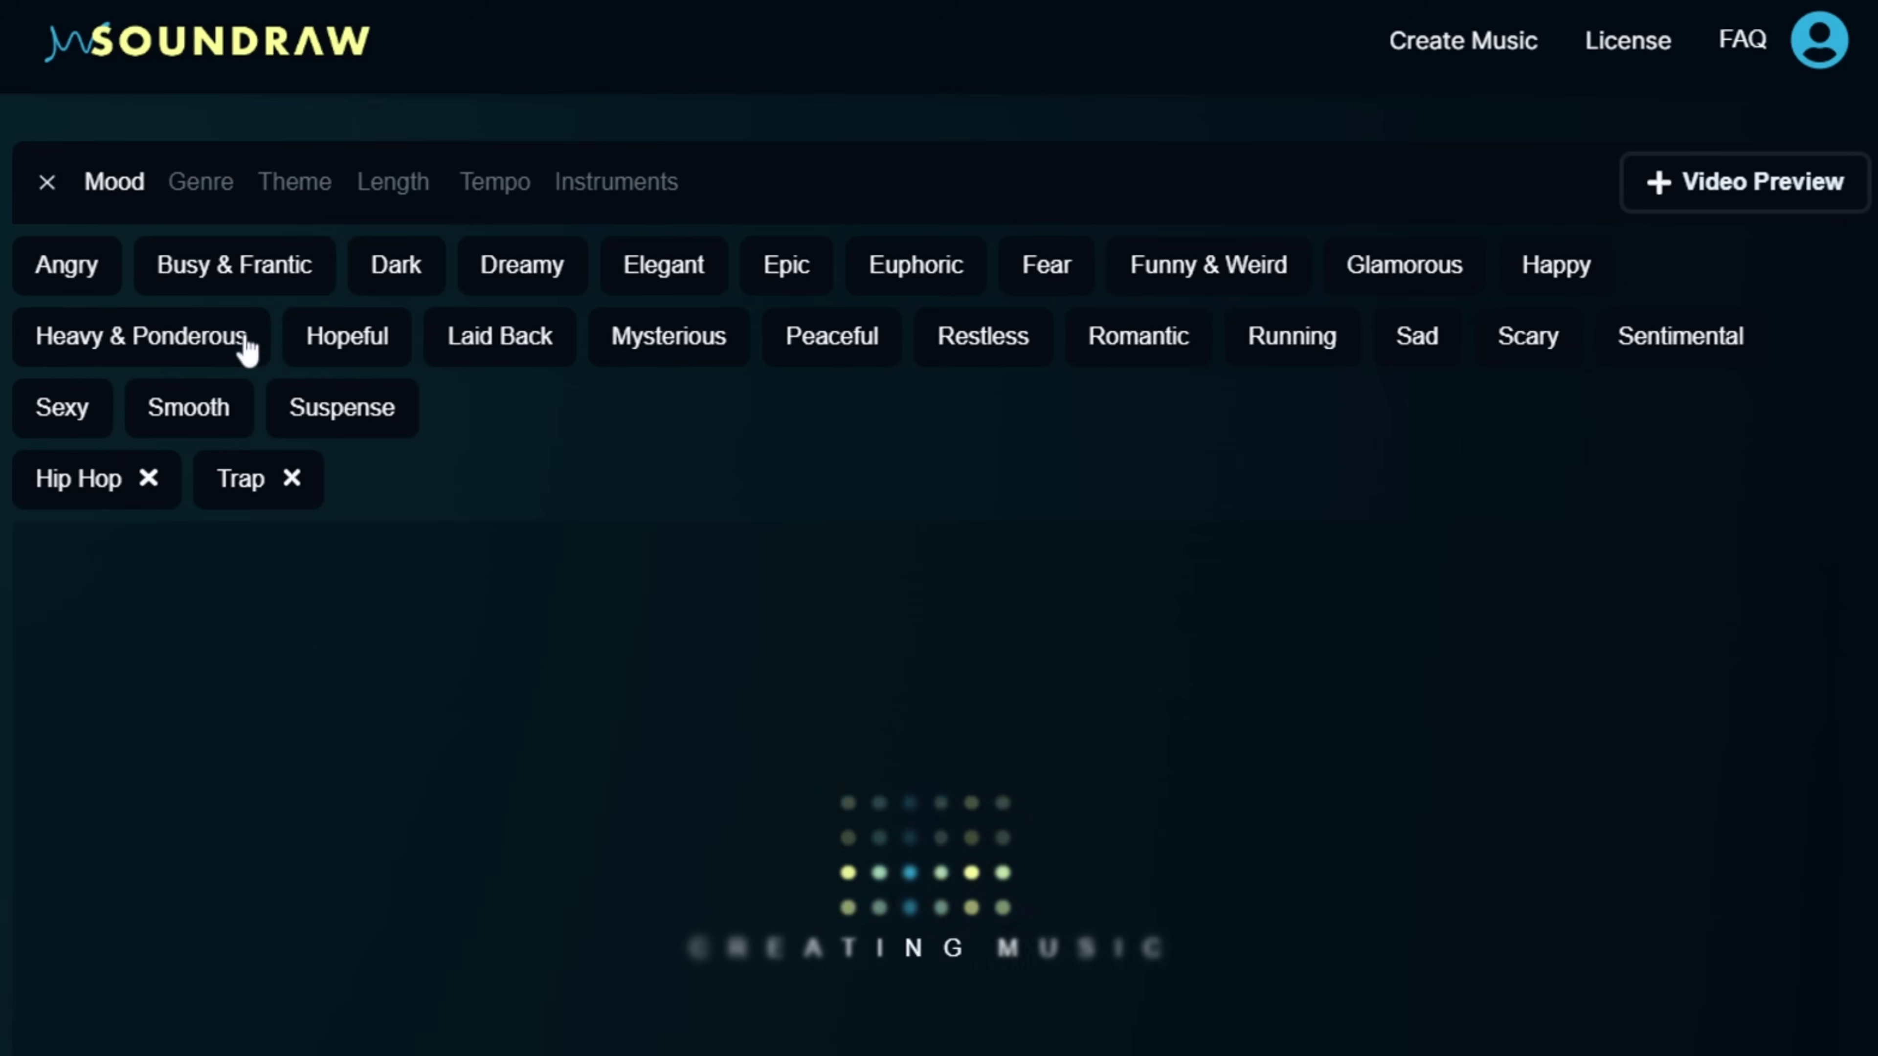
left_click(352, 357)
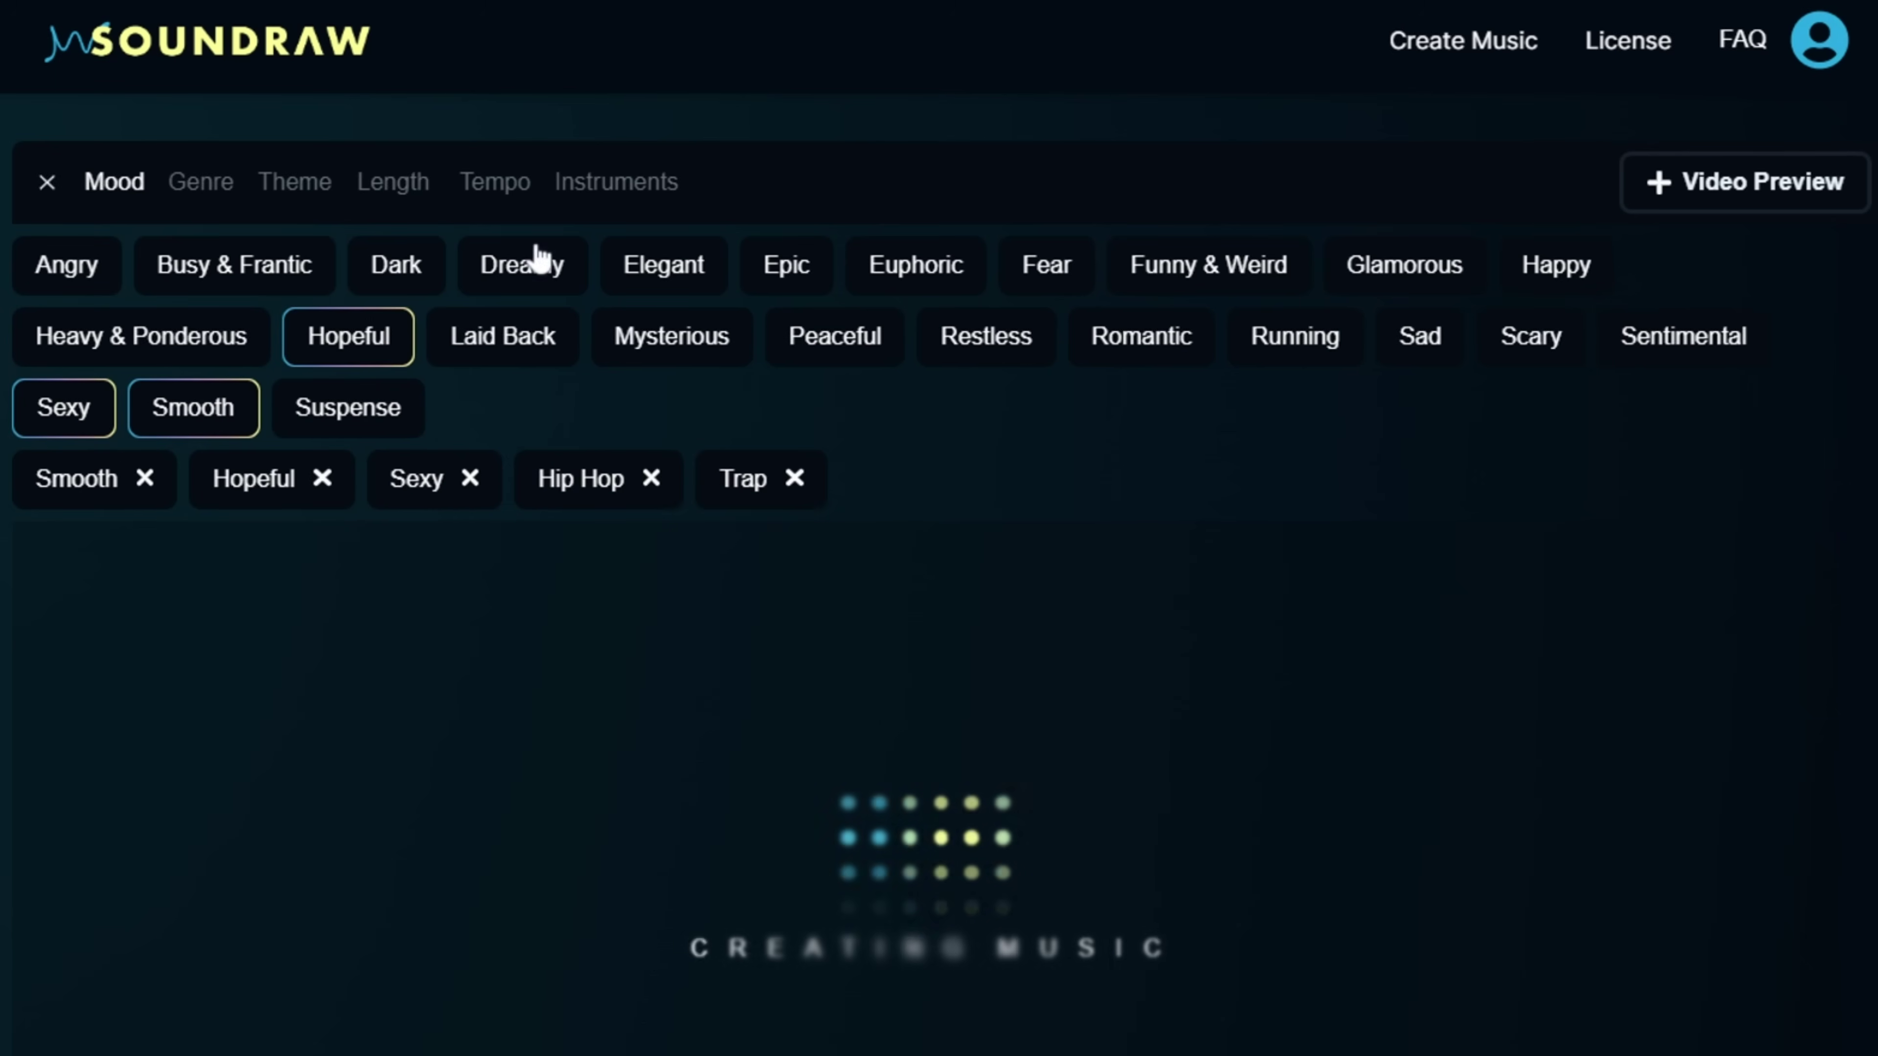
left_click(419, 194)
left_click(497, 190)
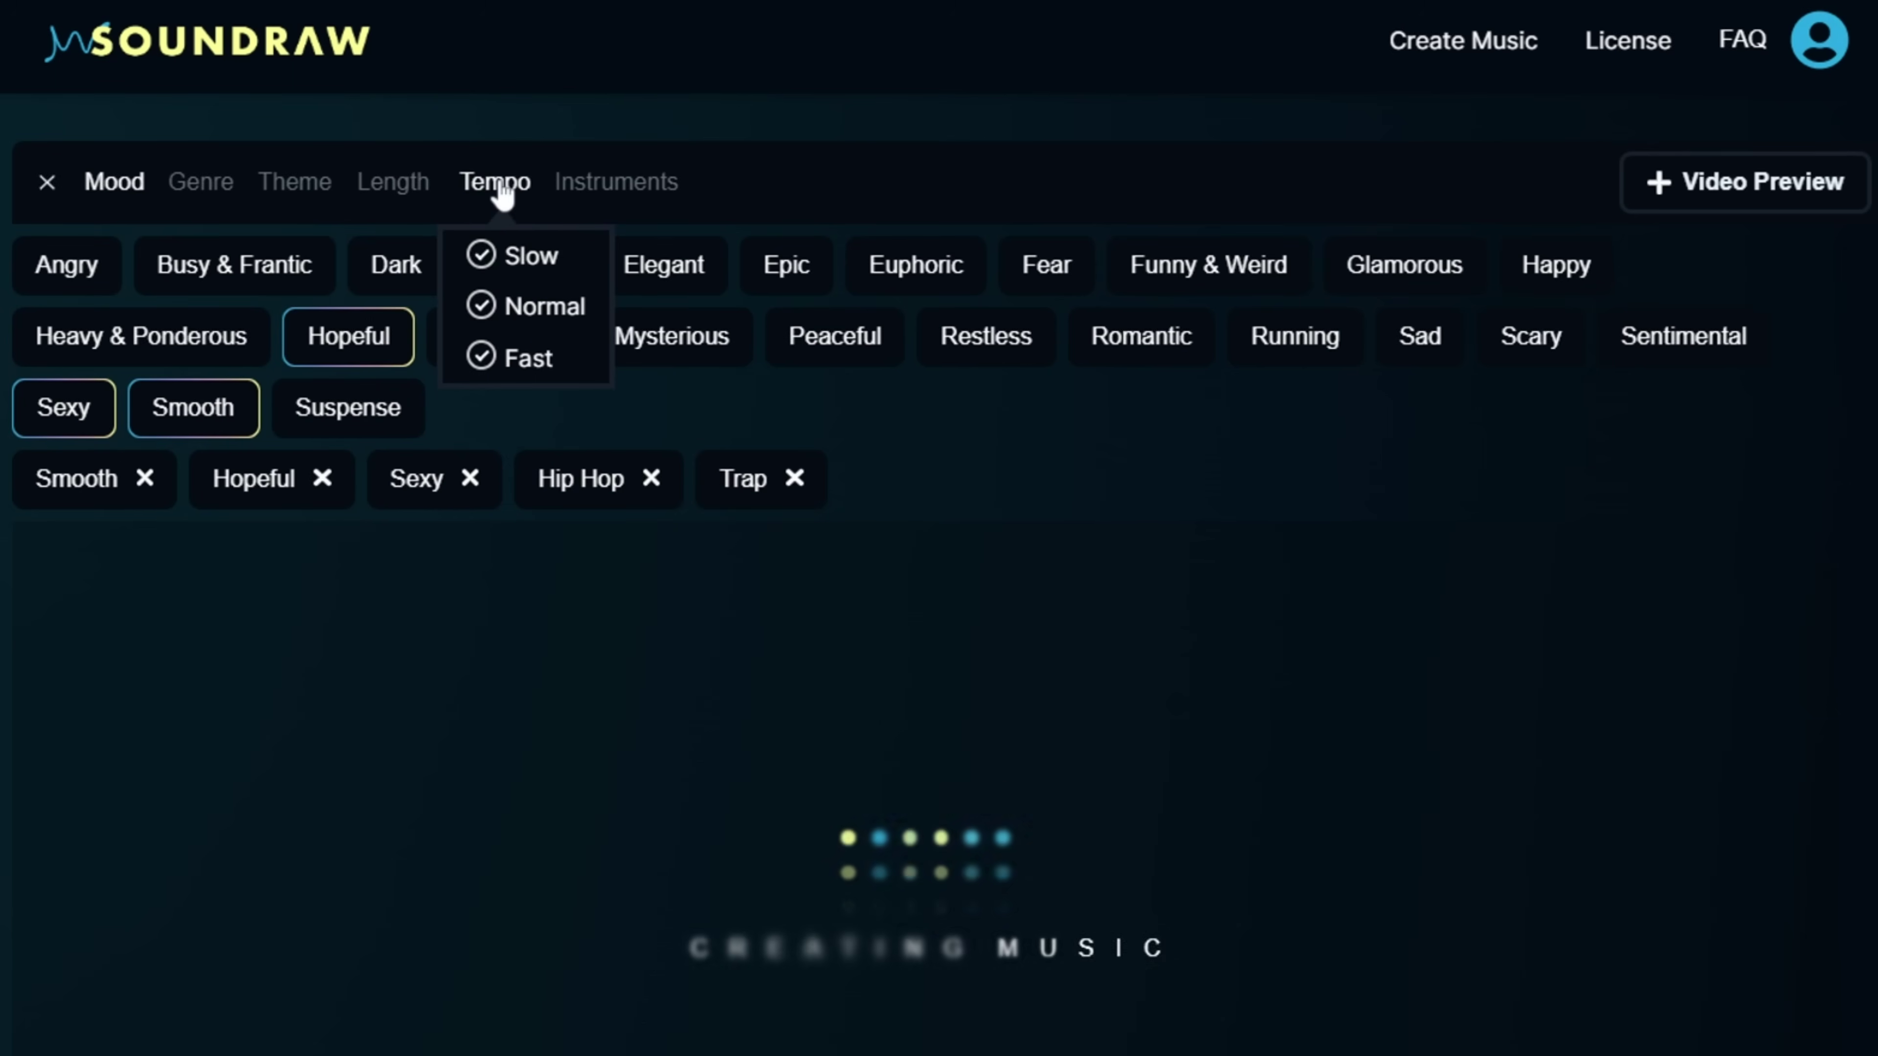
left_click(487, 304)
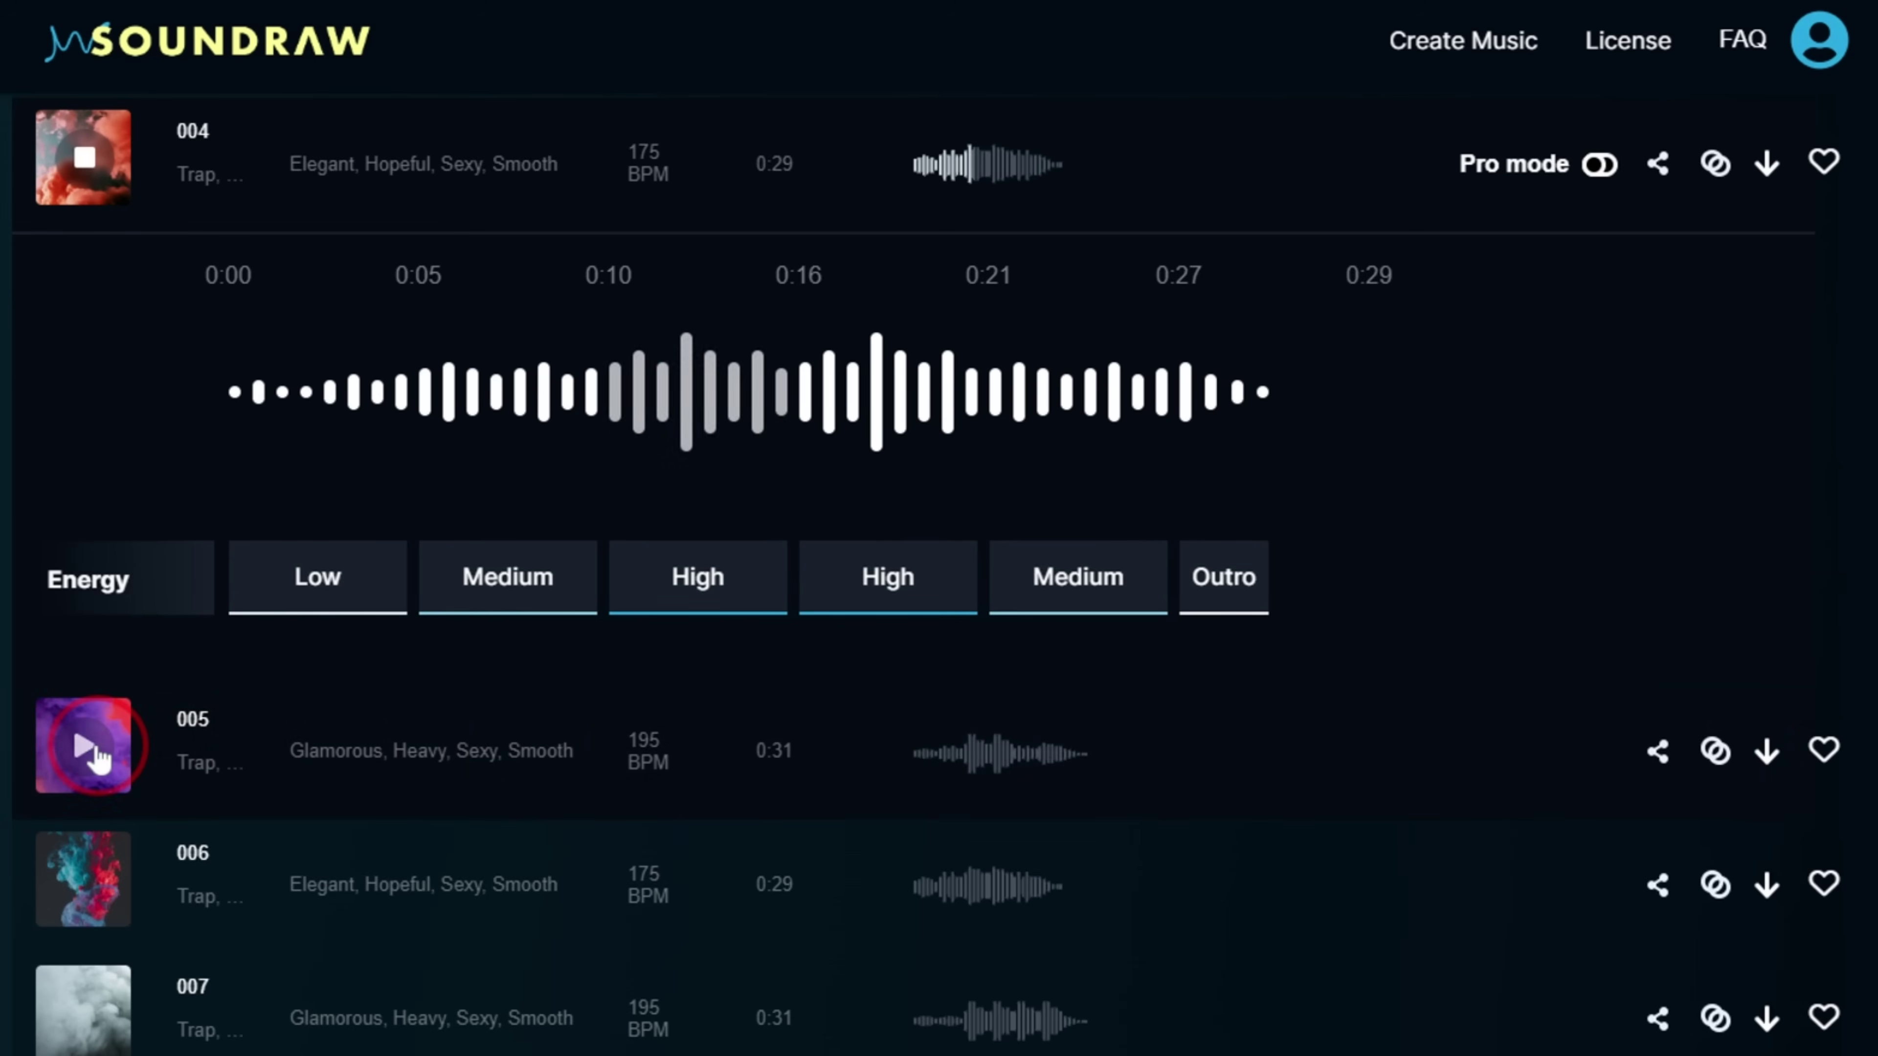
- Preview generated songs 005 and 006, jumping ahead to different sections of their waveforms
left_click(98, 753)
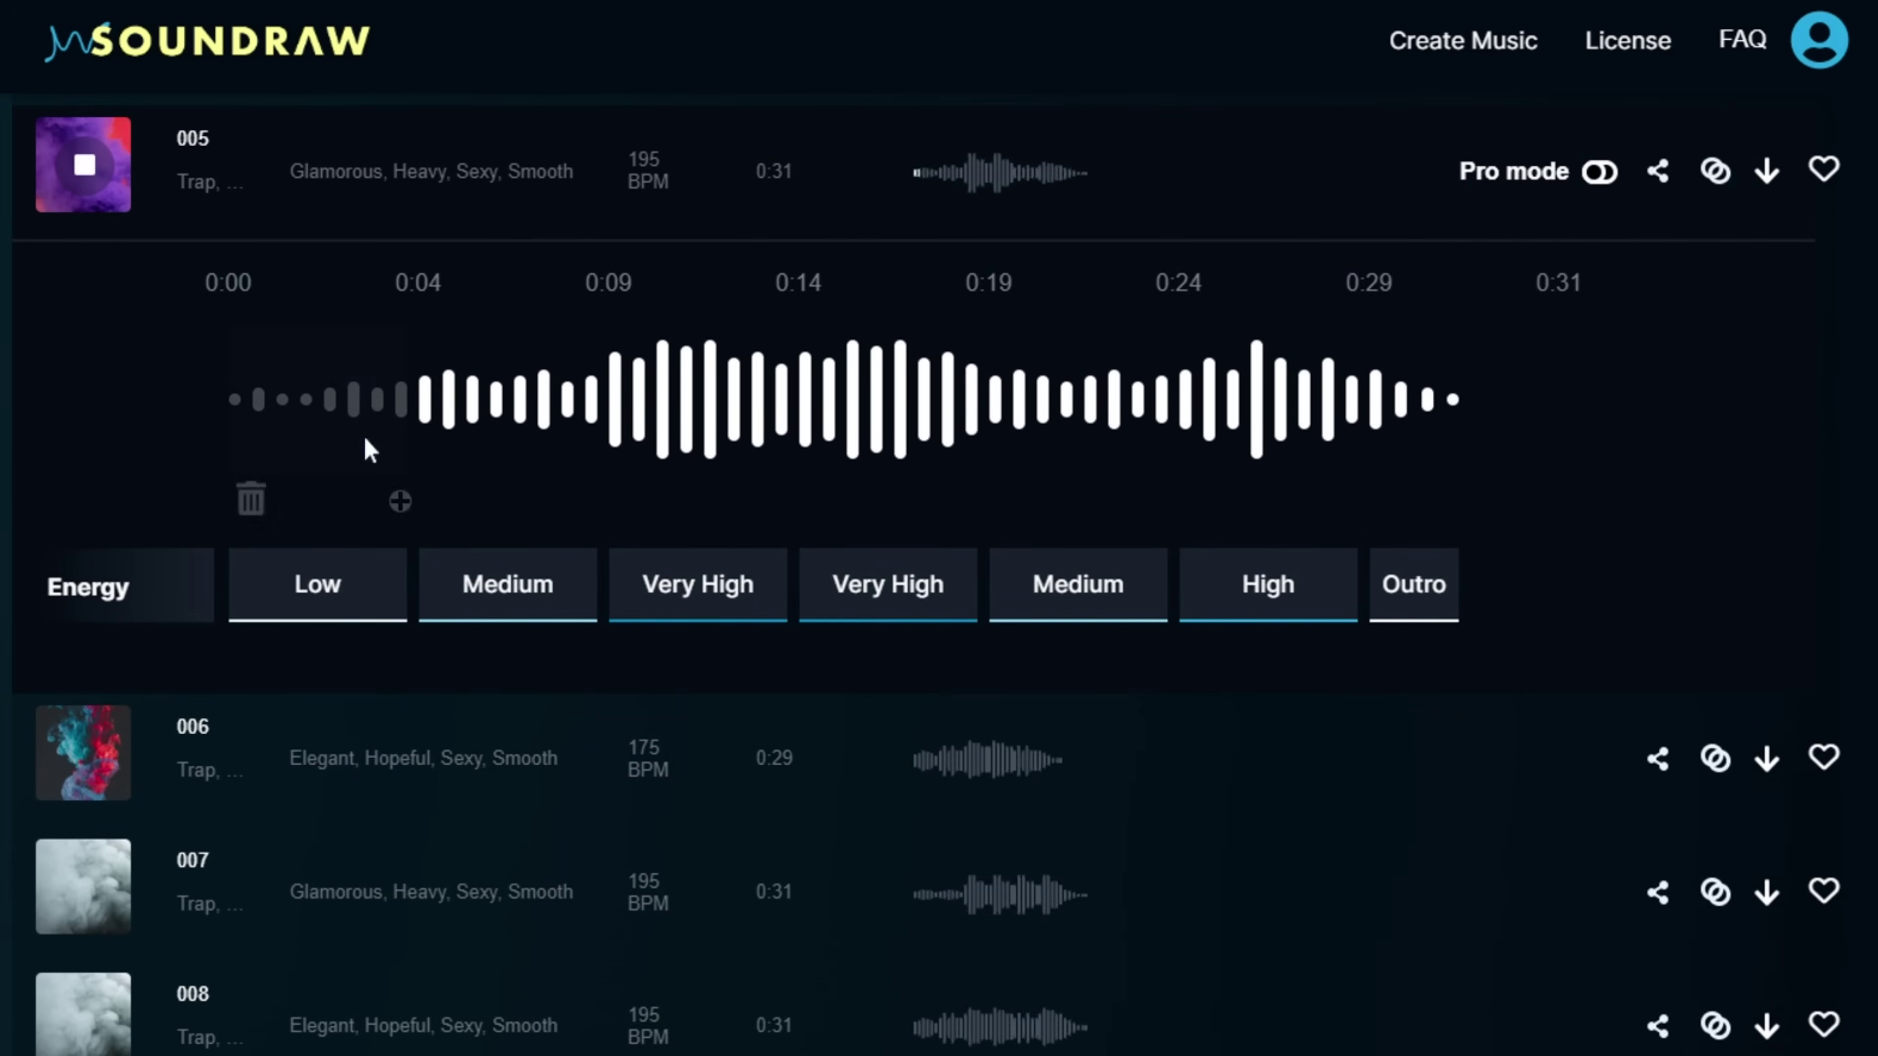
left_click(699, 401)
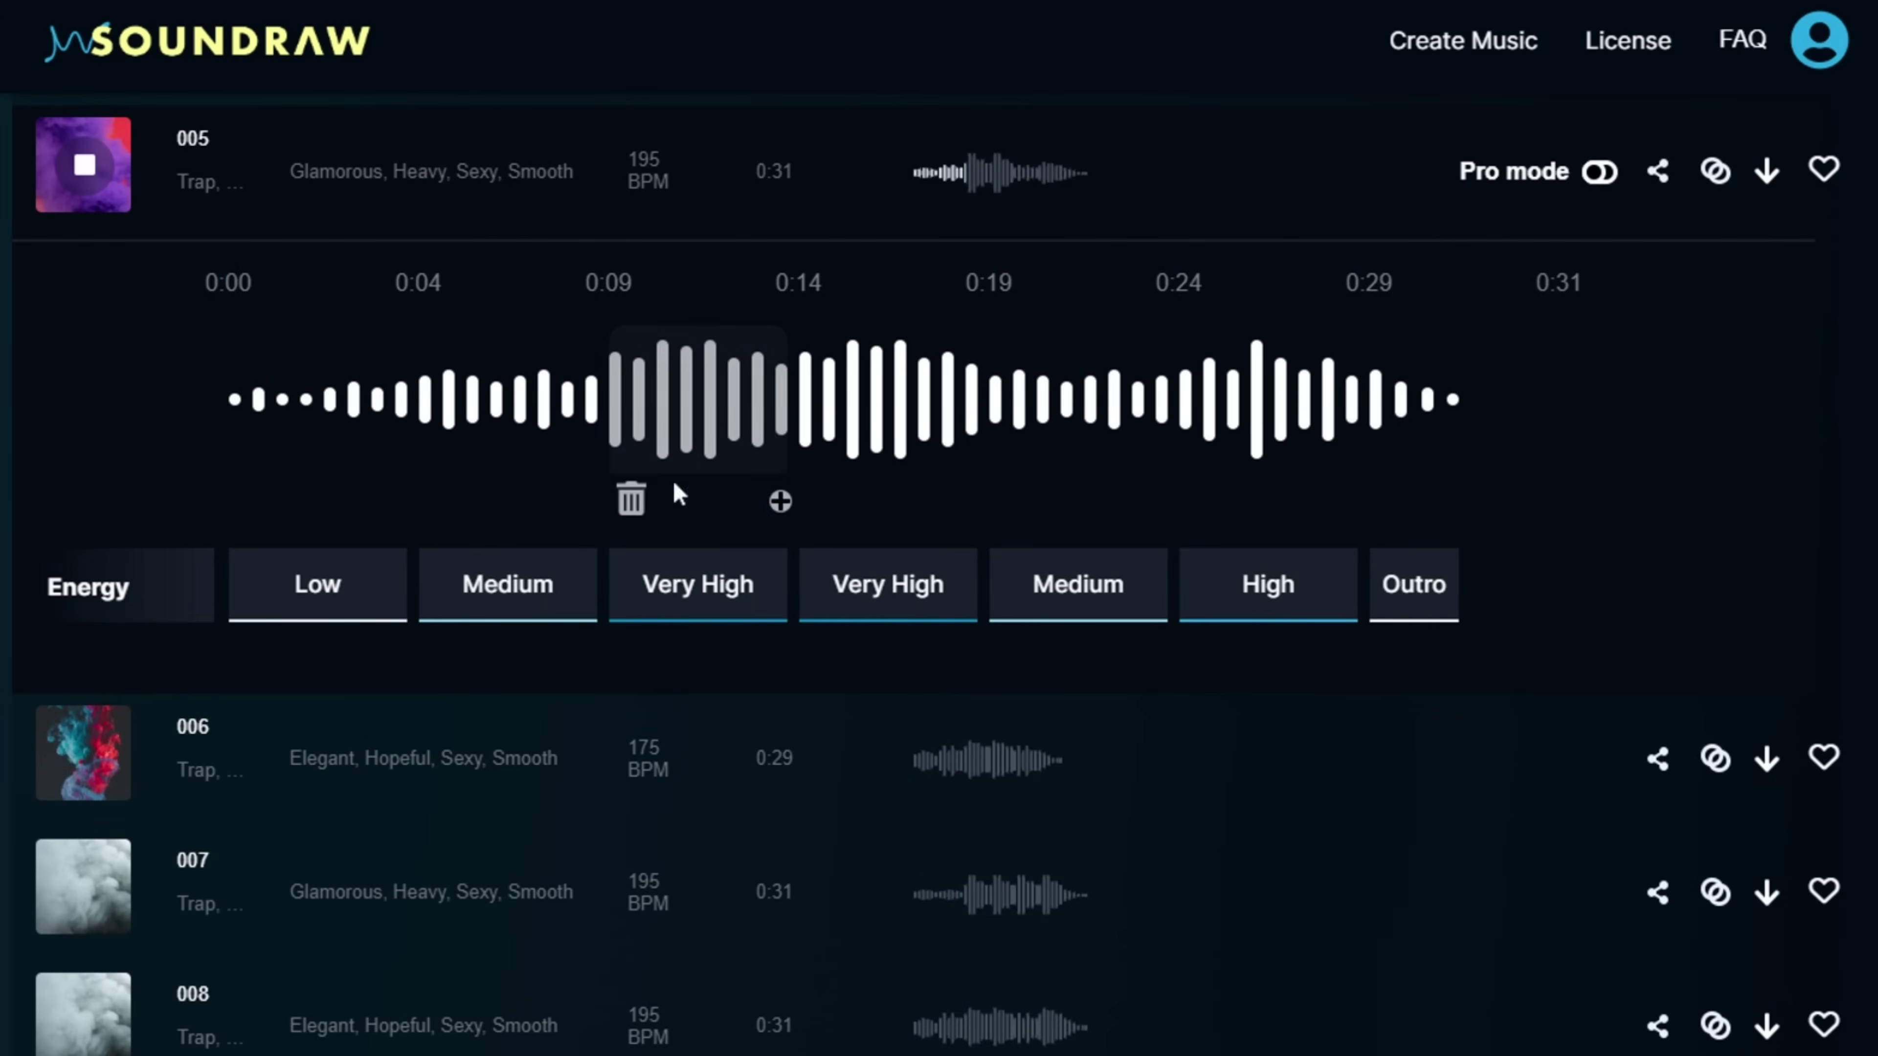
left_click(81, 756)
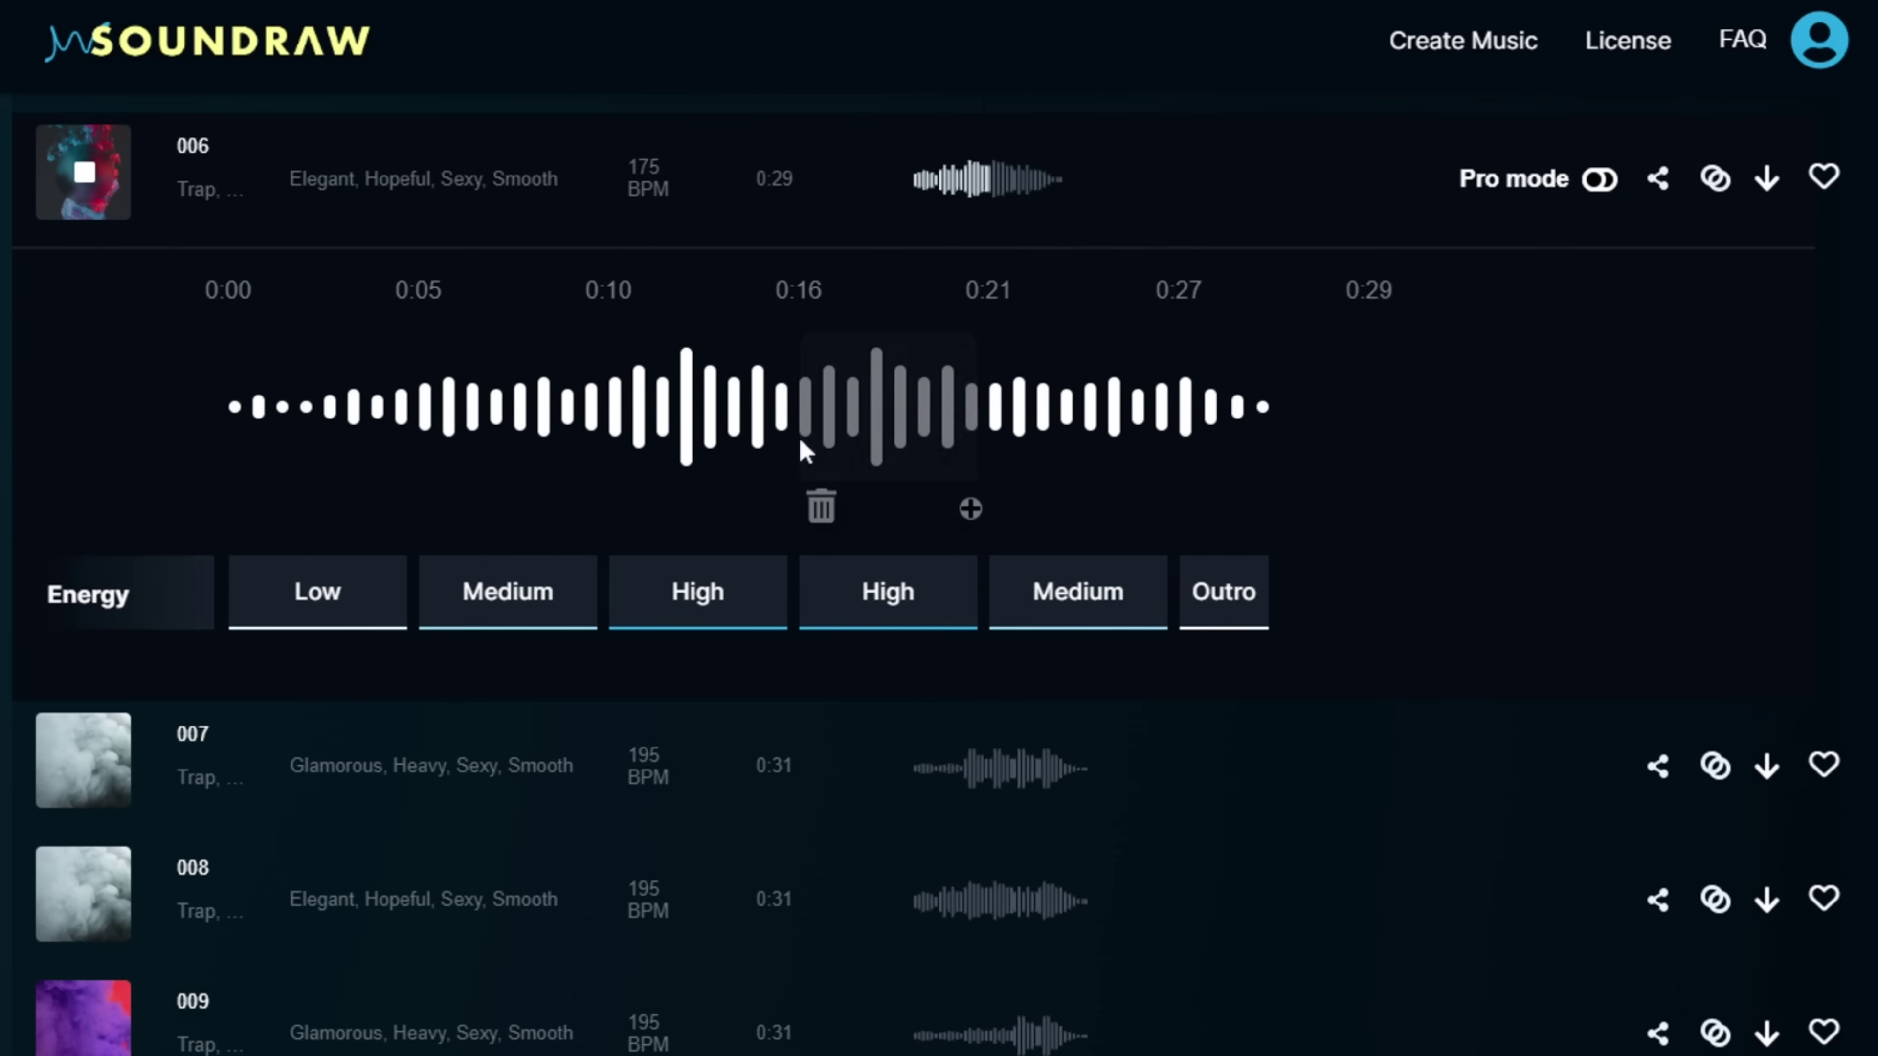
left_click(918, 427)
- Turn on Pro mode for song 006 and raise the drum intensity of the block starting at 0:21
left_click(1598, 180)
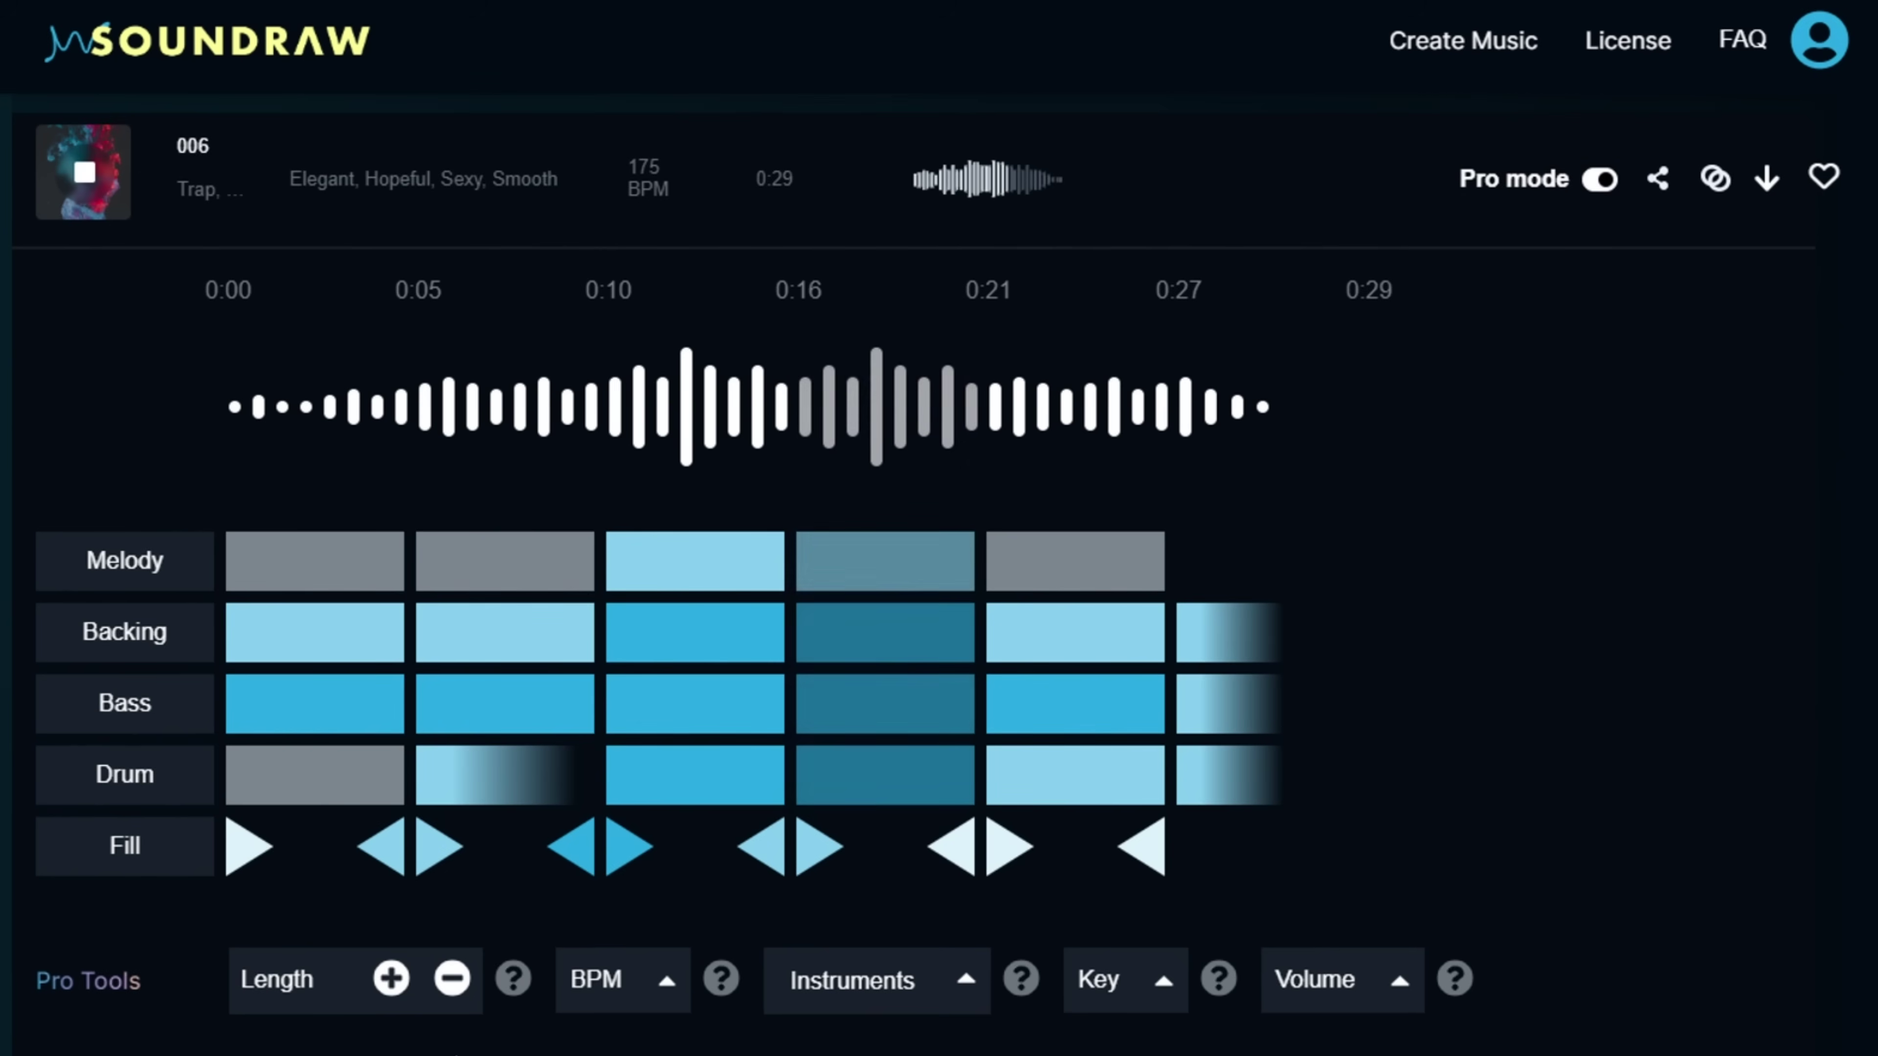
left_click(1078, 773)
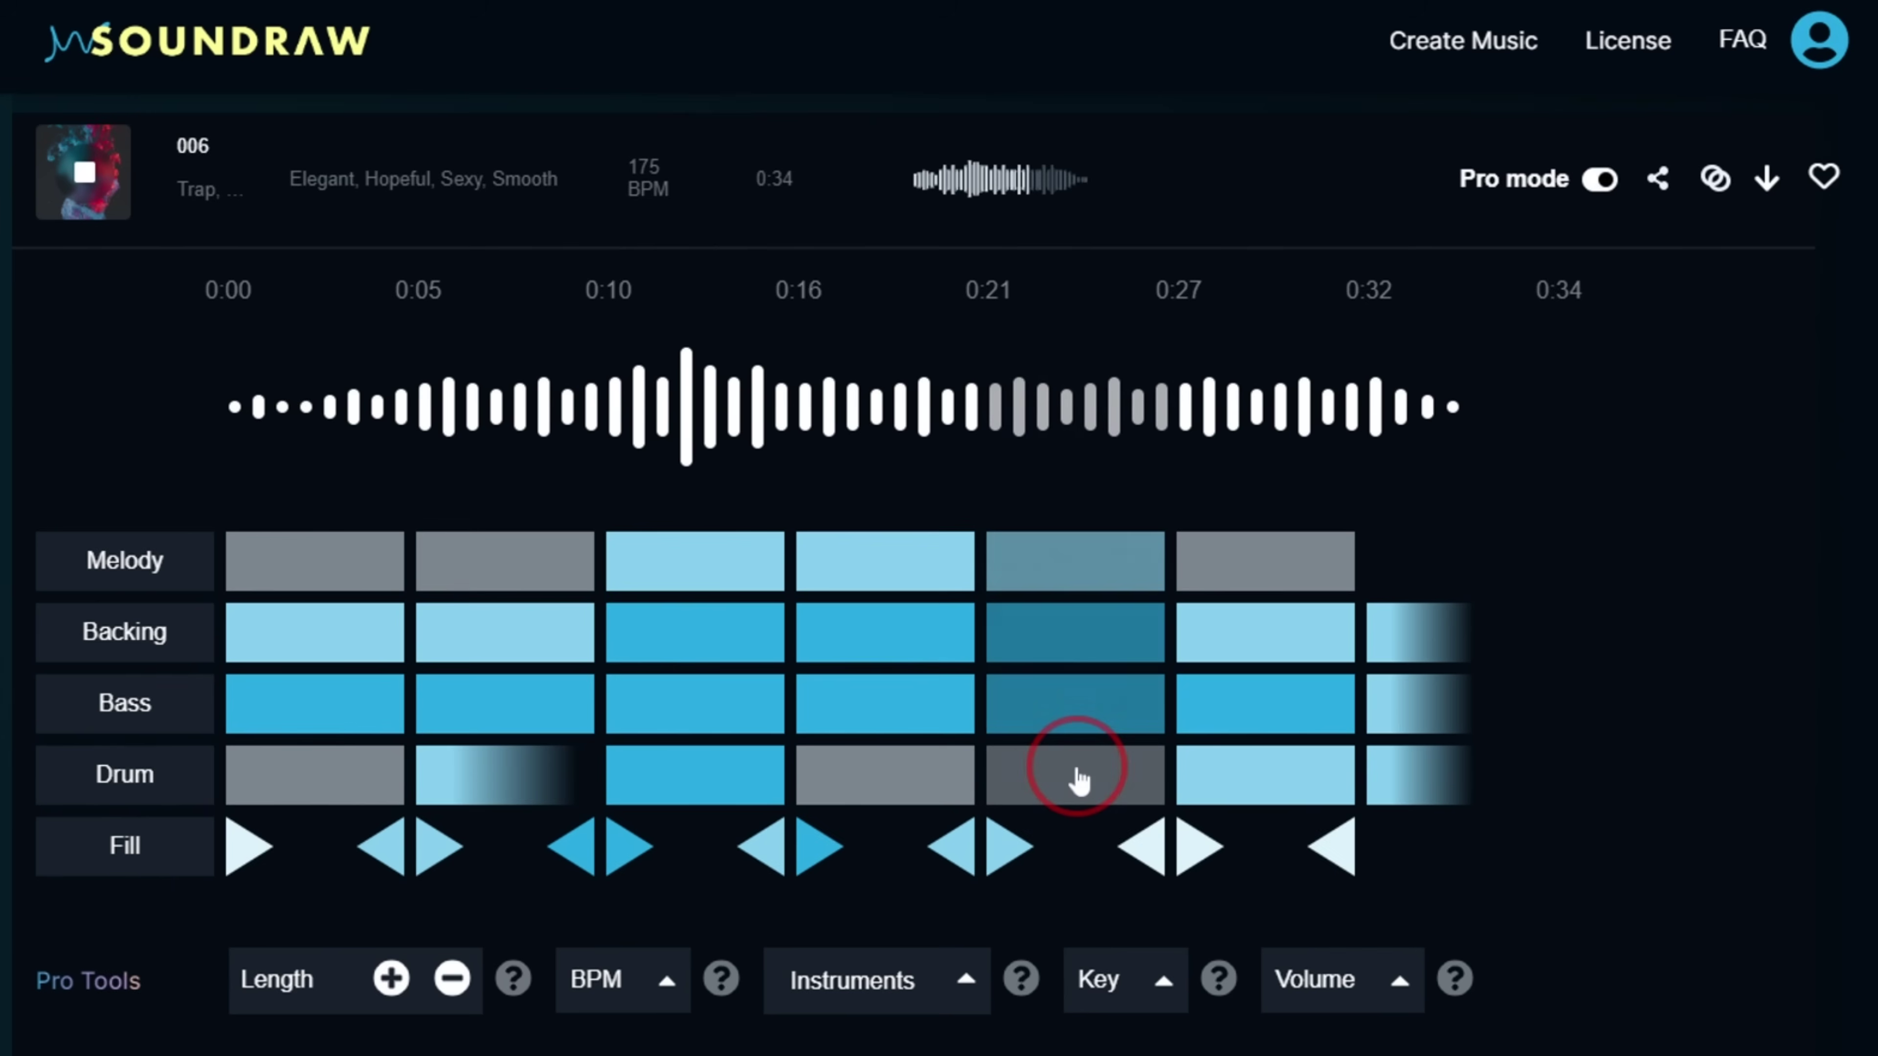
left_click(1078, 782)
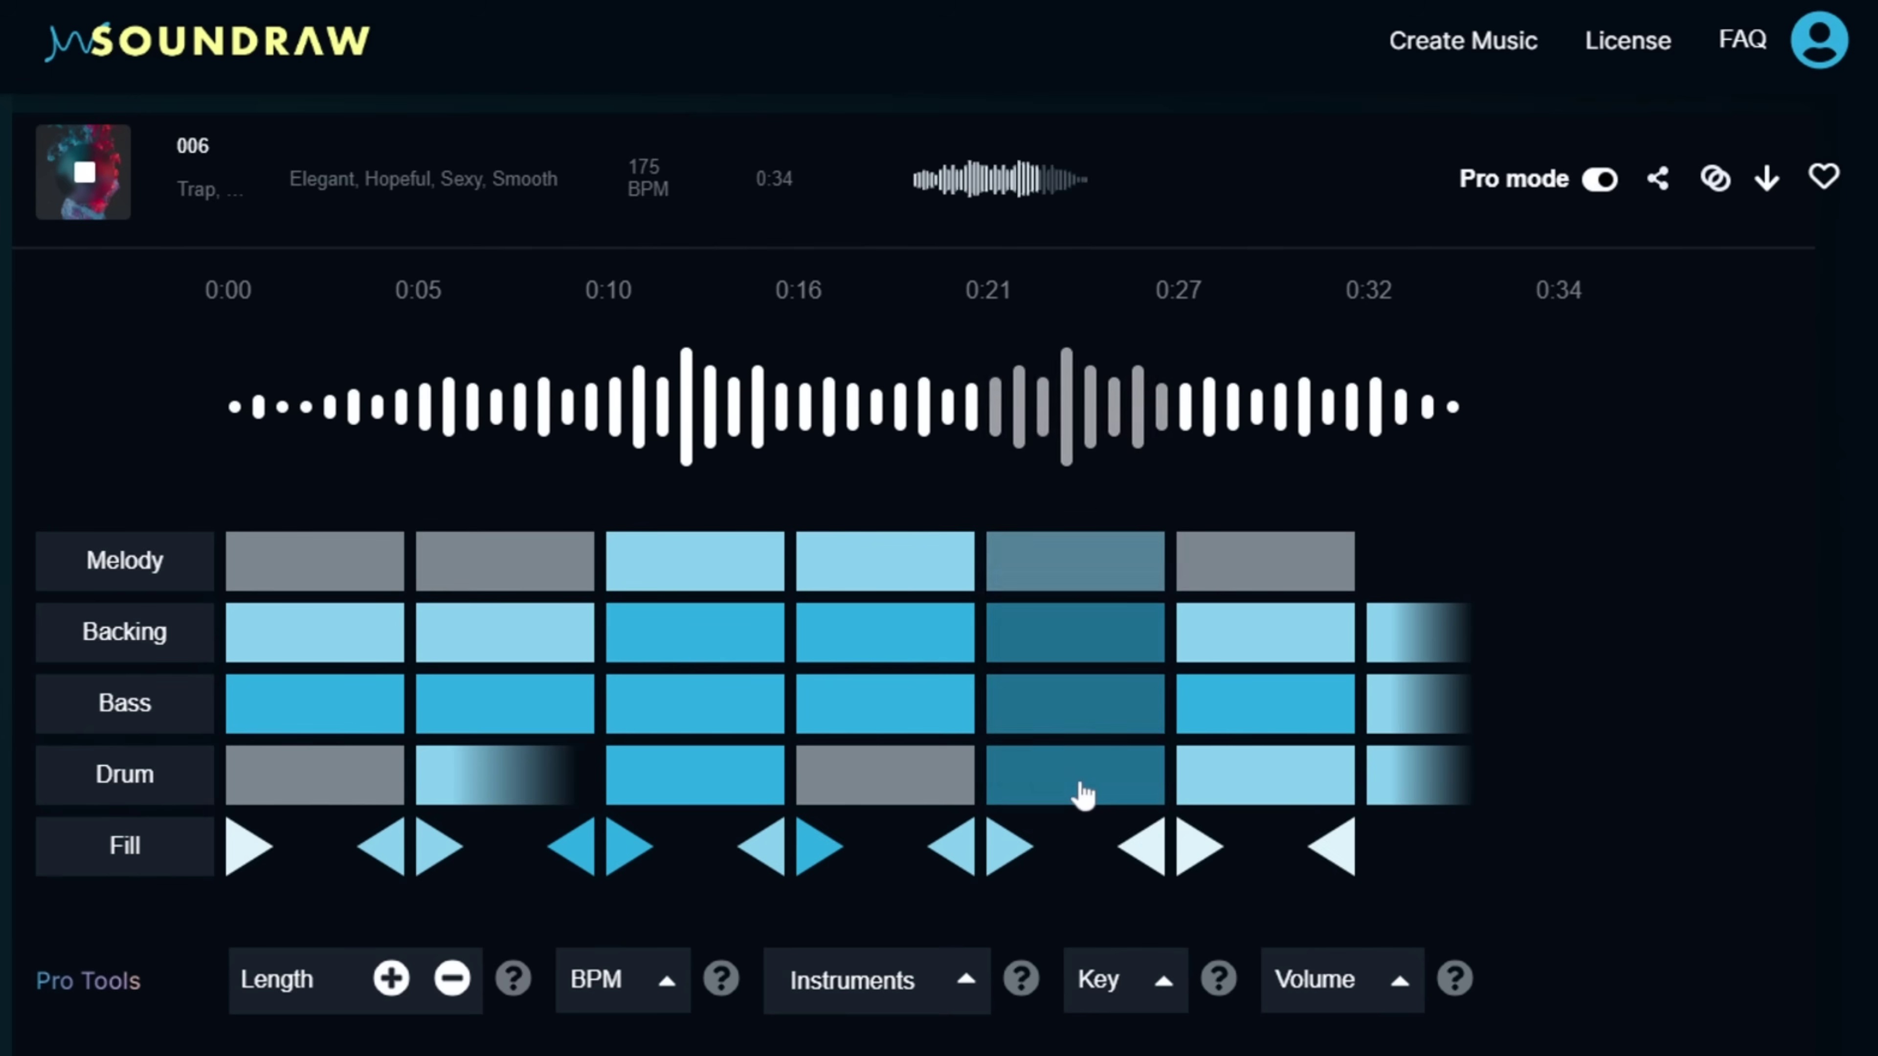
- Set song 006's melody instrument to E. PIANO1 and apply the instrument selection
left_click(967, 984)
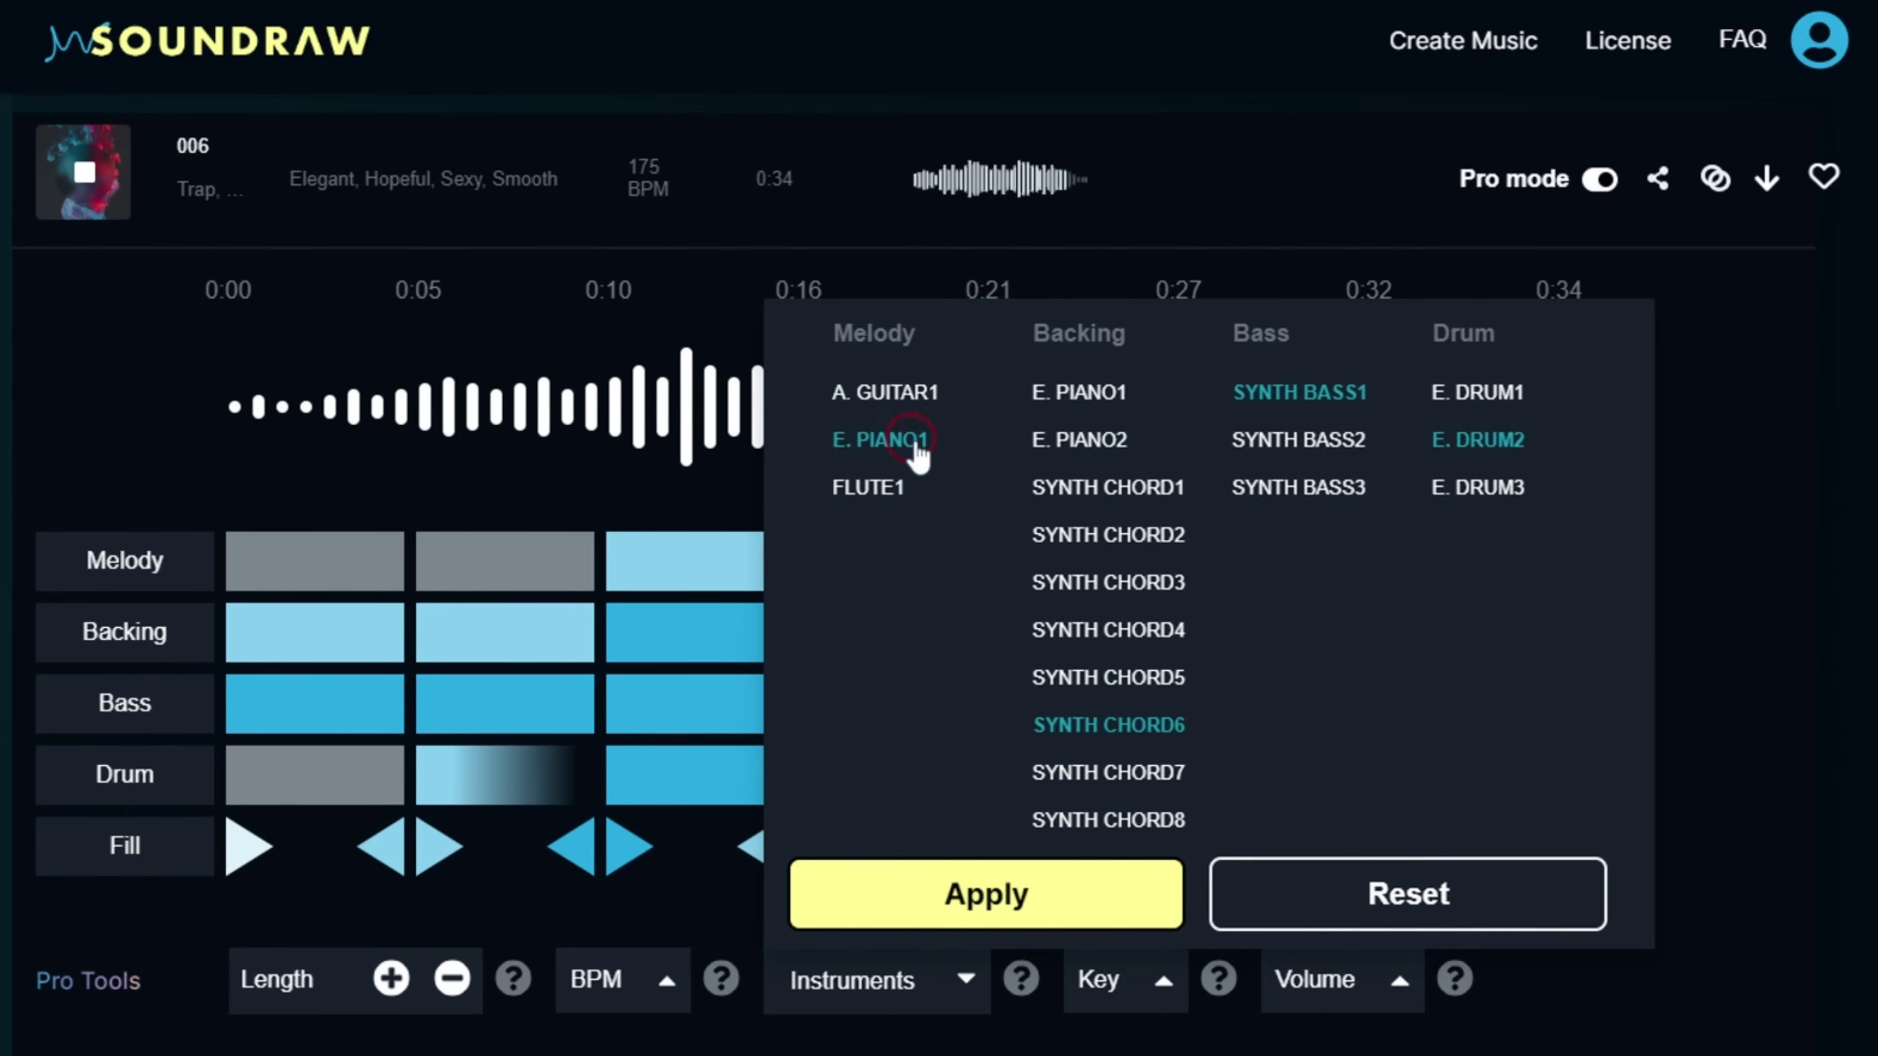
left_click(1083, 892)
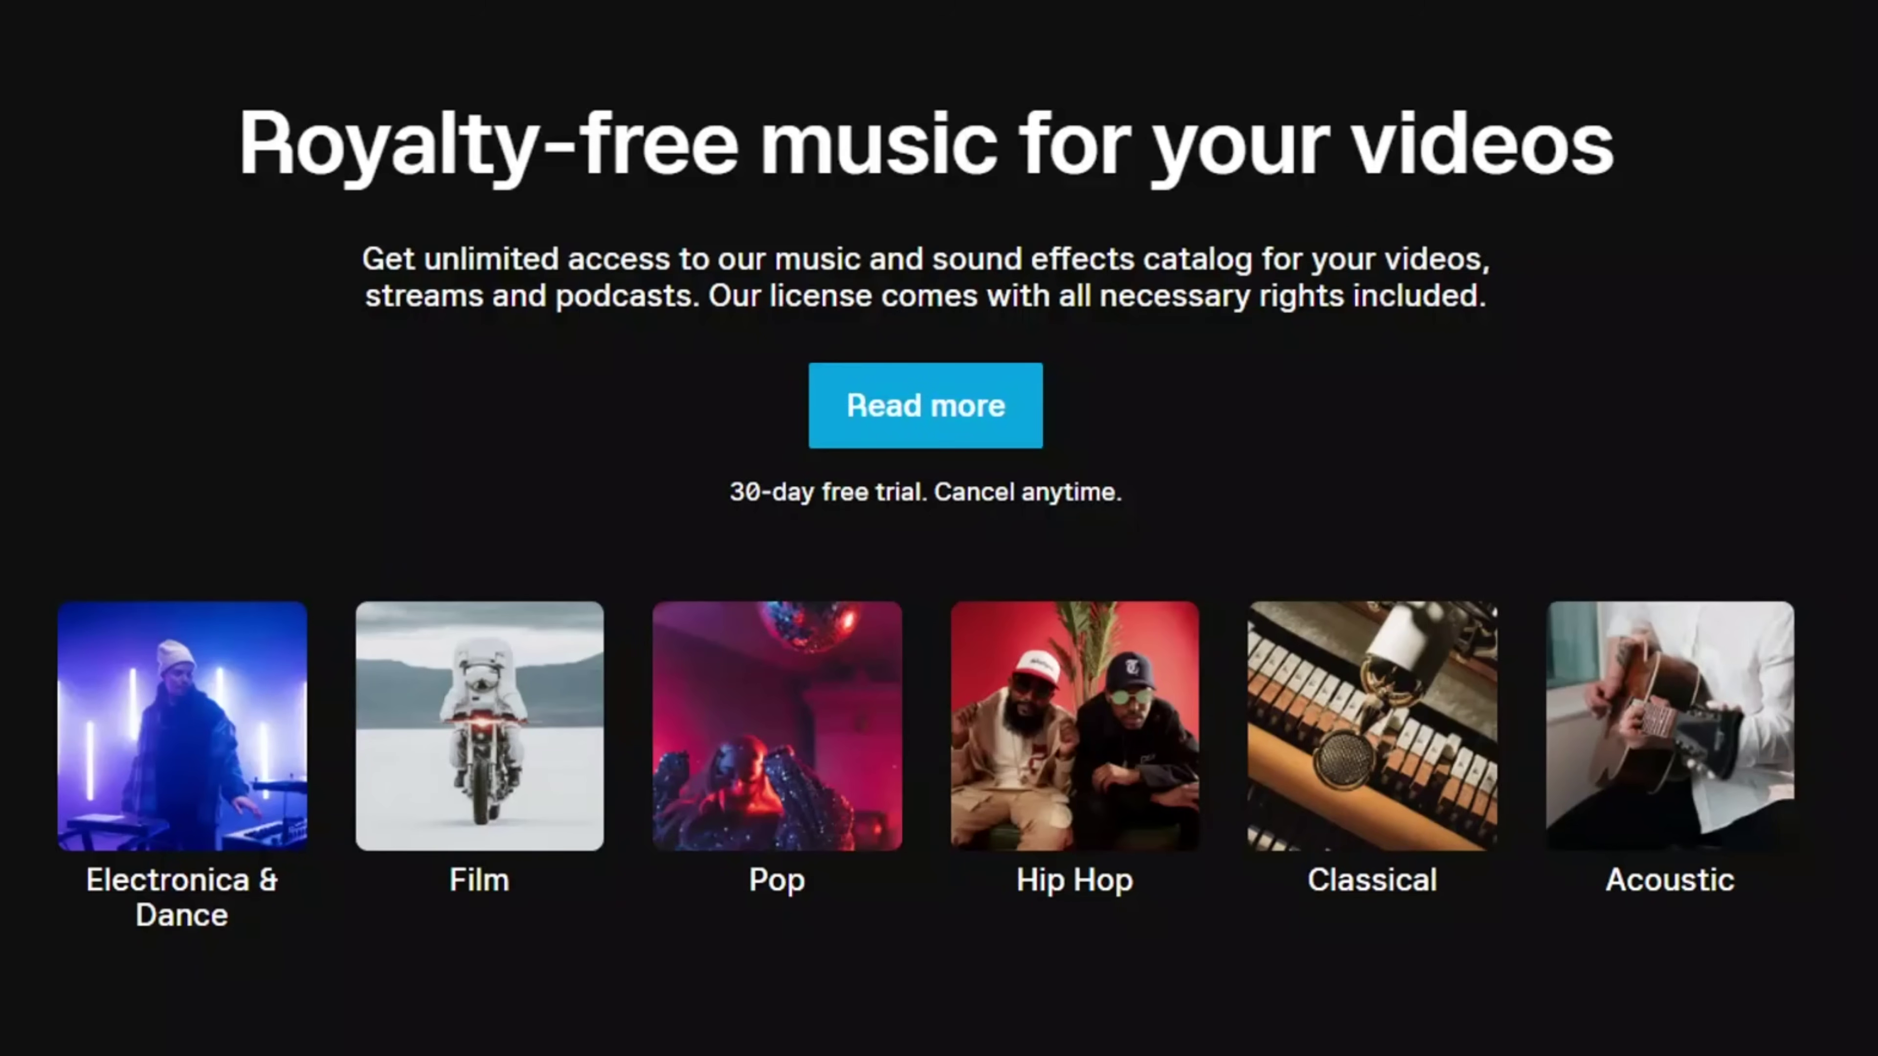
- Switch to the Epidemic Sound website and look through its royalty-free music page
scroll(939, 529, "down", 4)
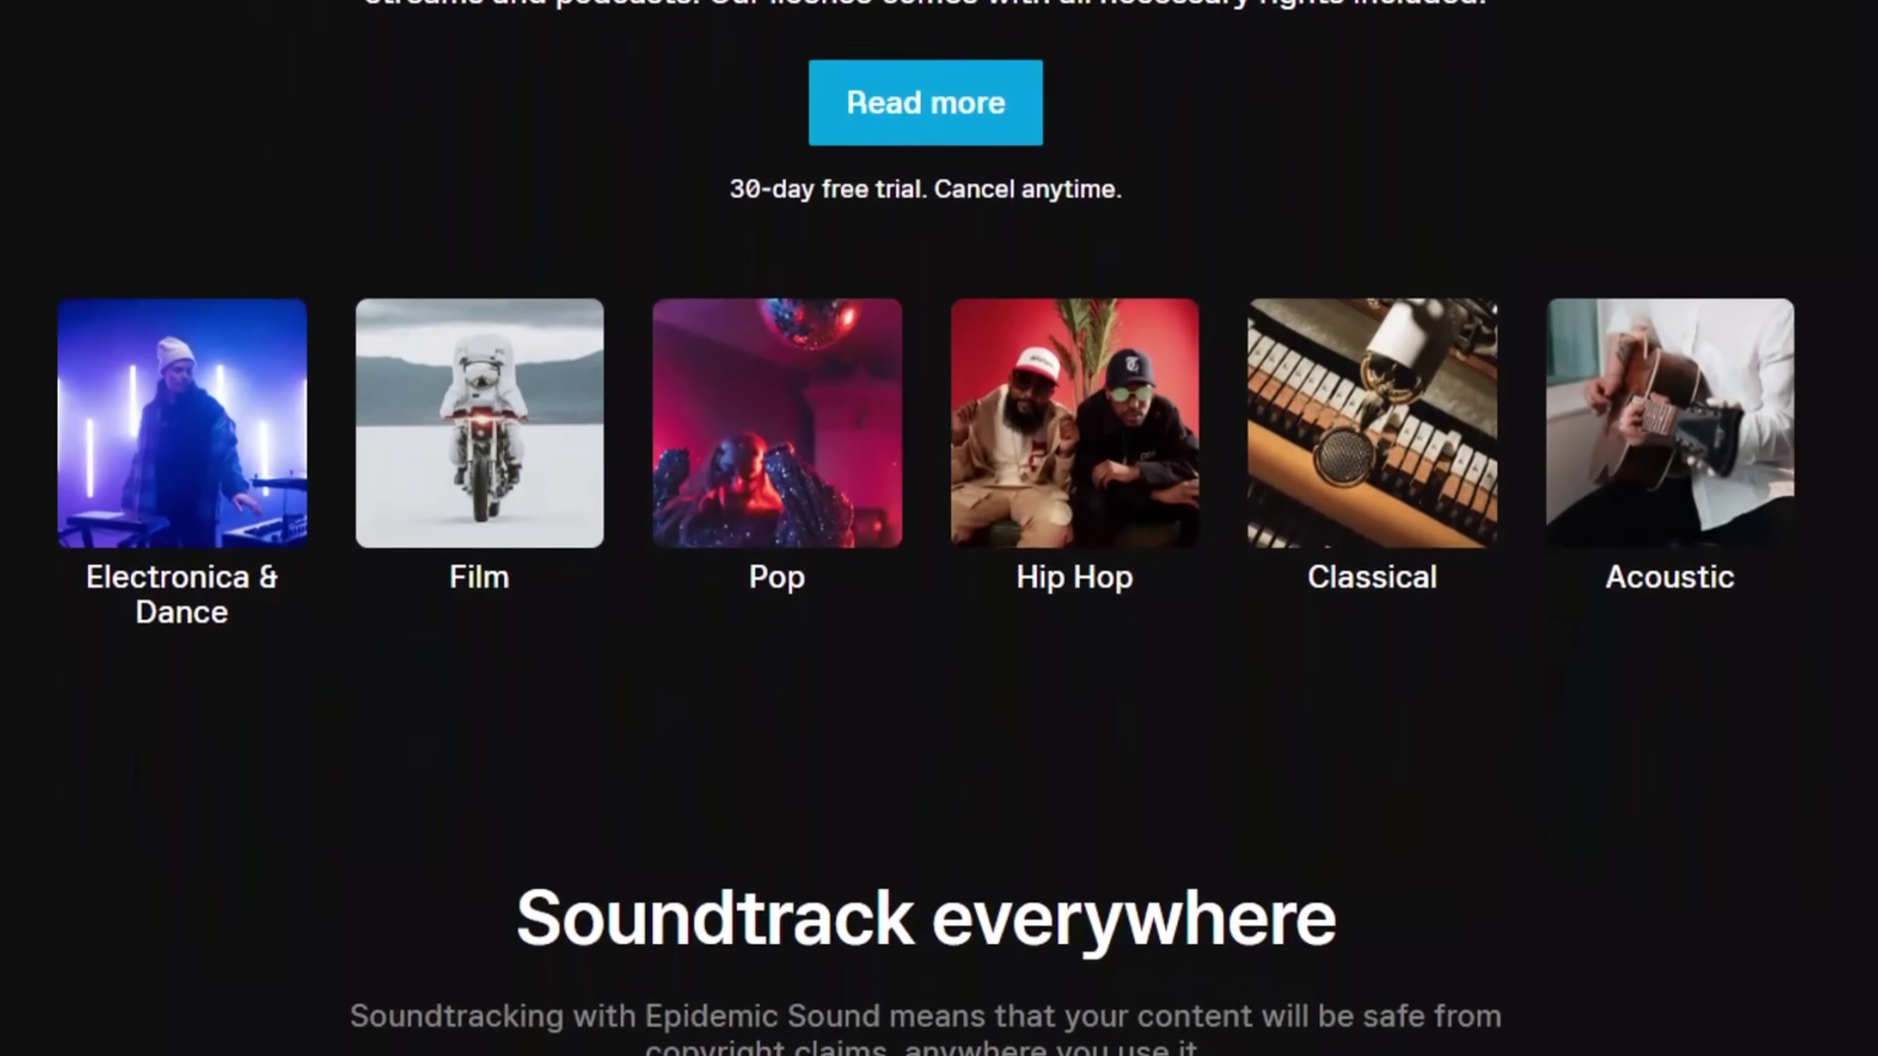
scroll(147, 333, "down", 7)
scroll(146, 333, "down", 6)
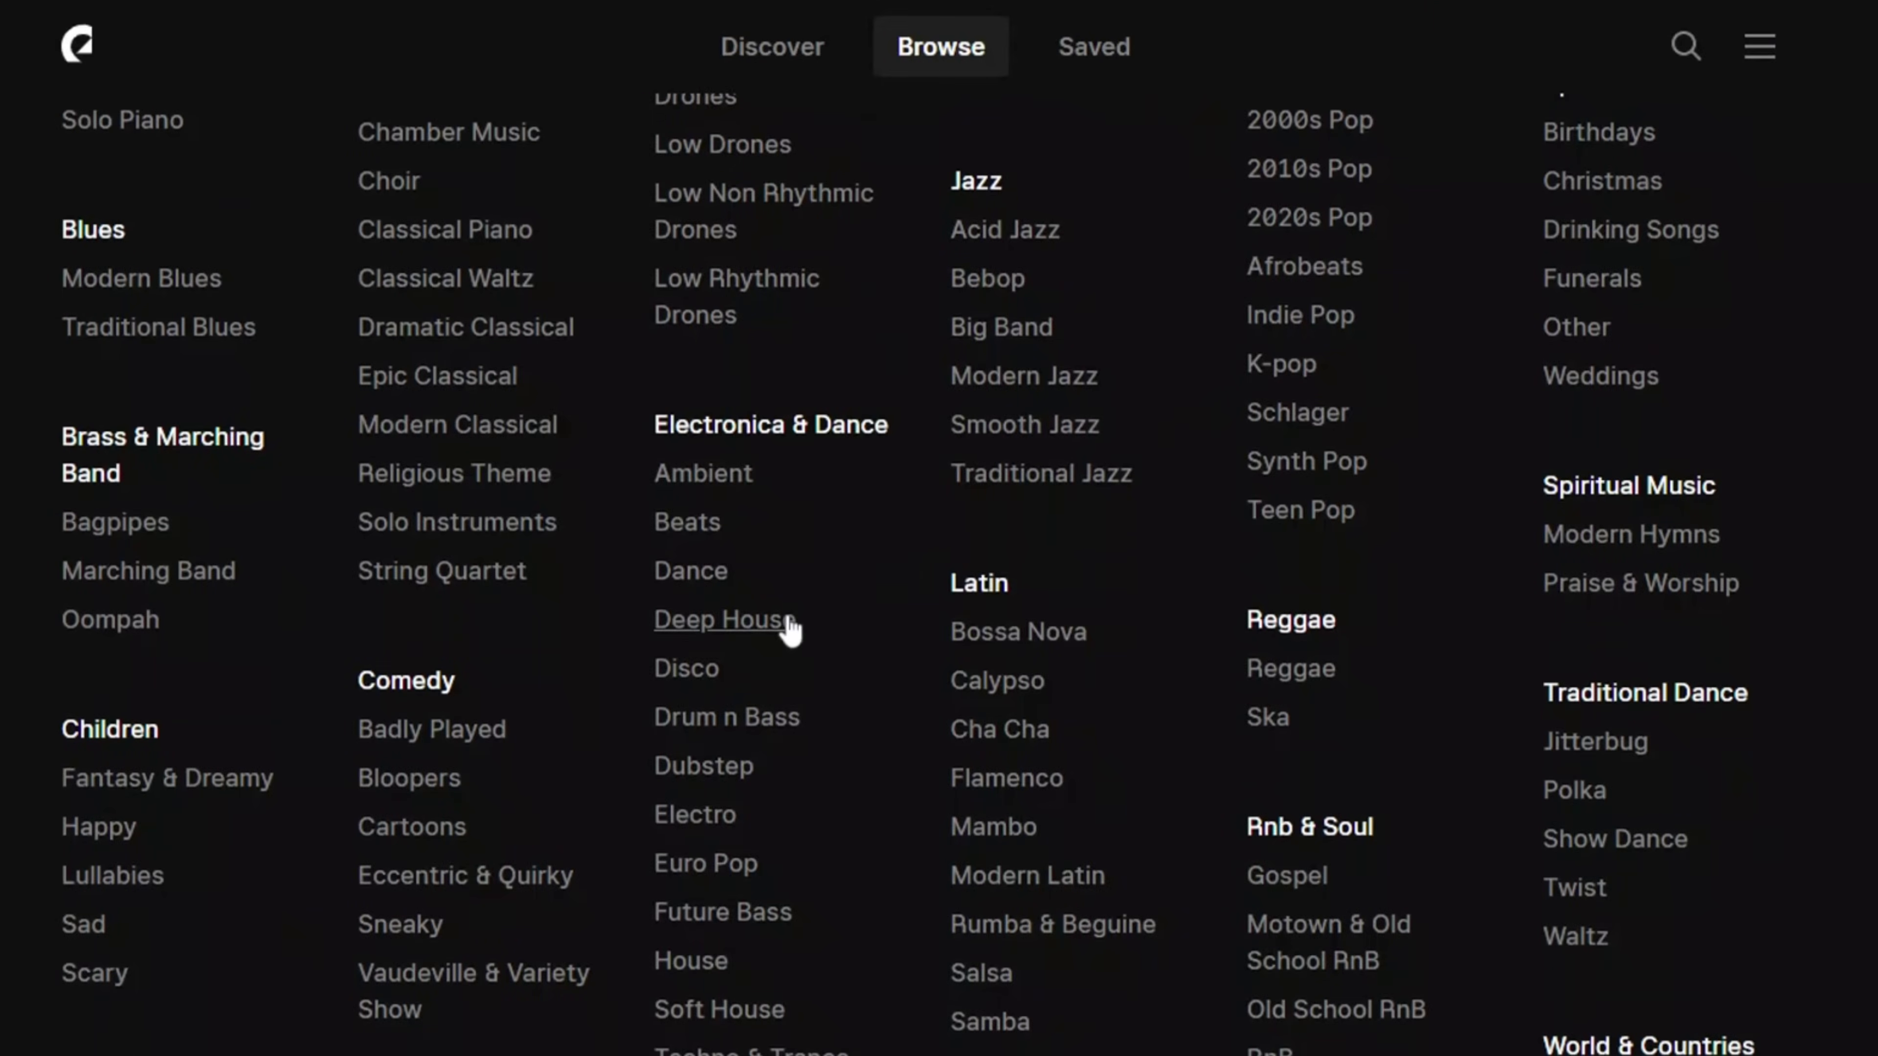
- Open the Deep House genre and preview tracks from its list, including Done Talking
left_click(789, 617)
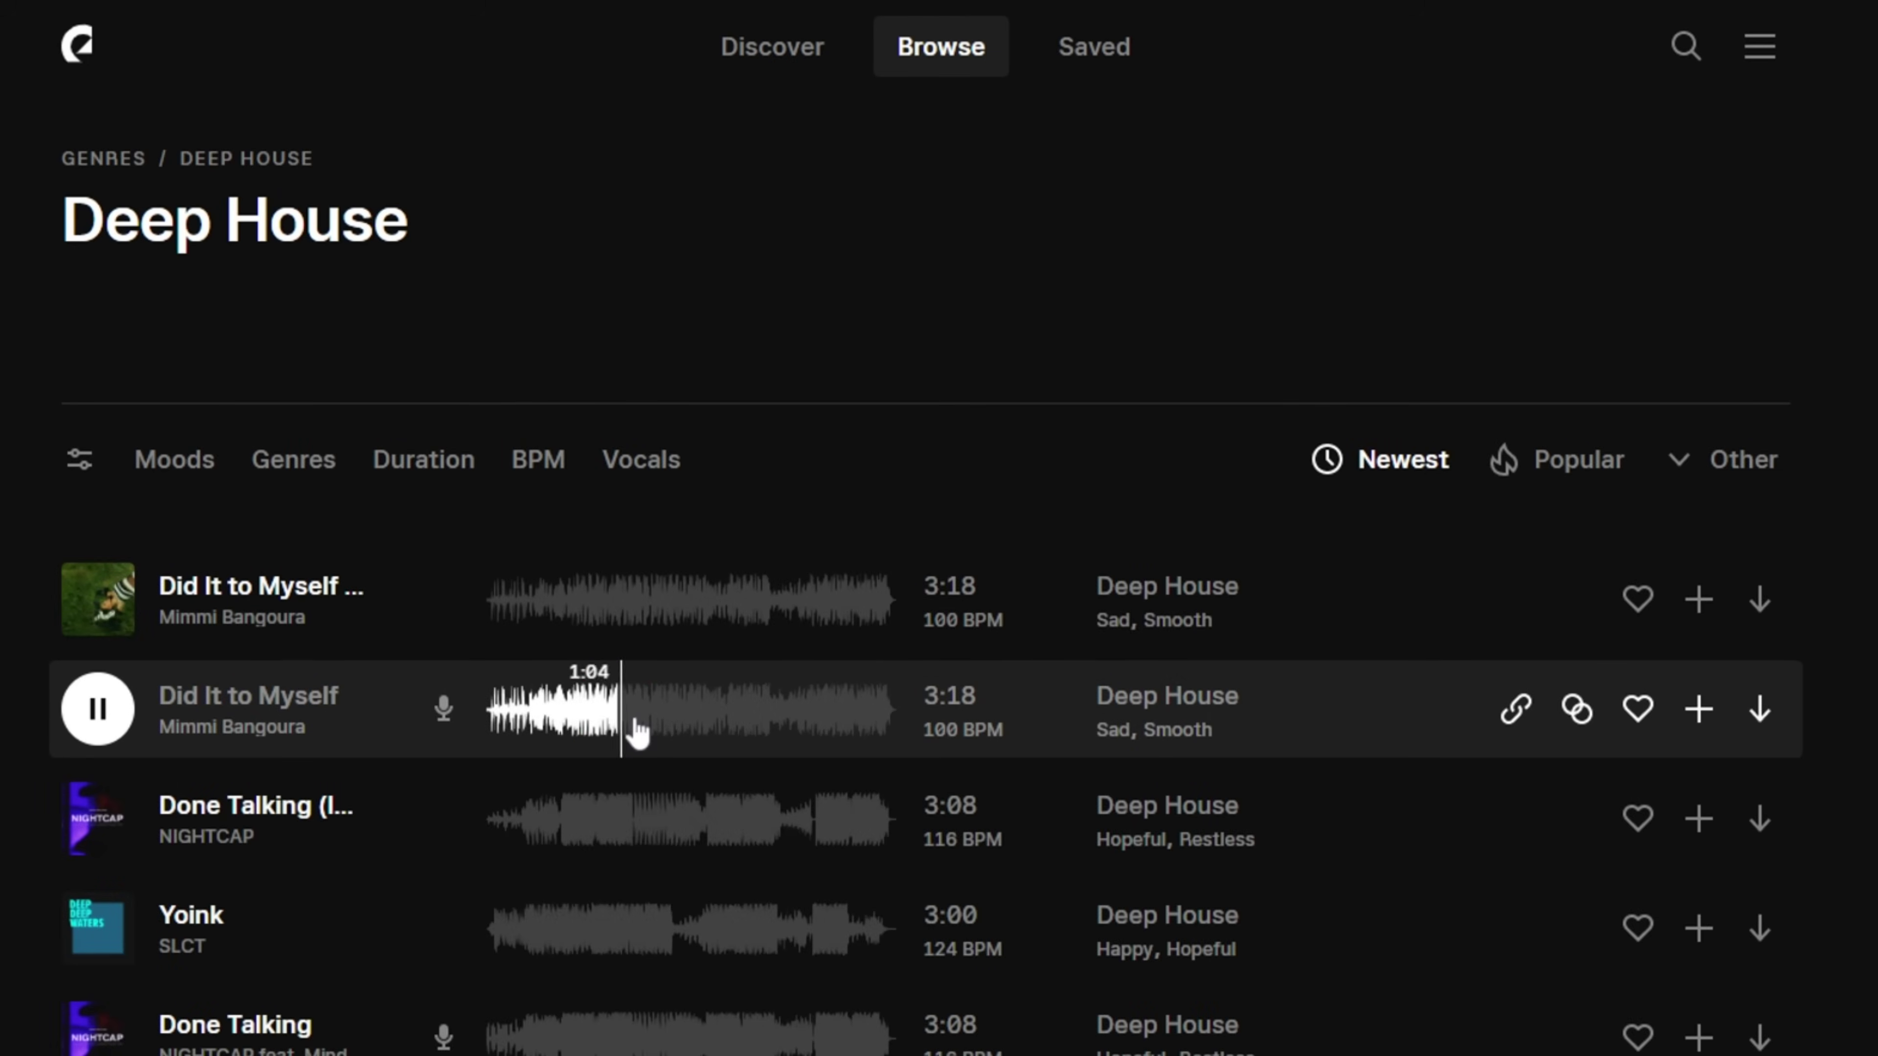
left_click(604, 1036)
scroll(602, 1032, "down", 5)
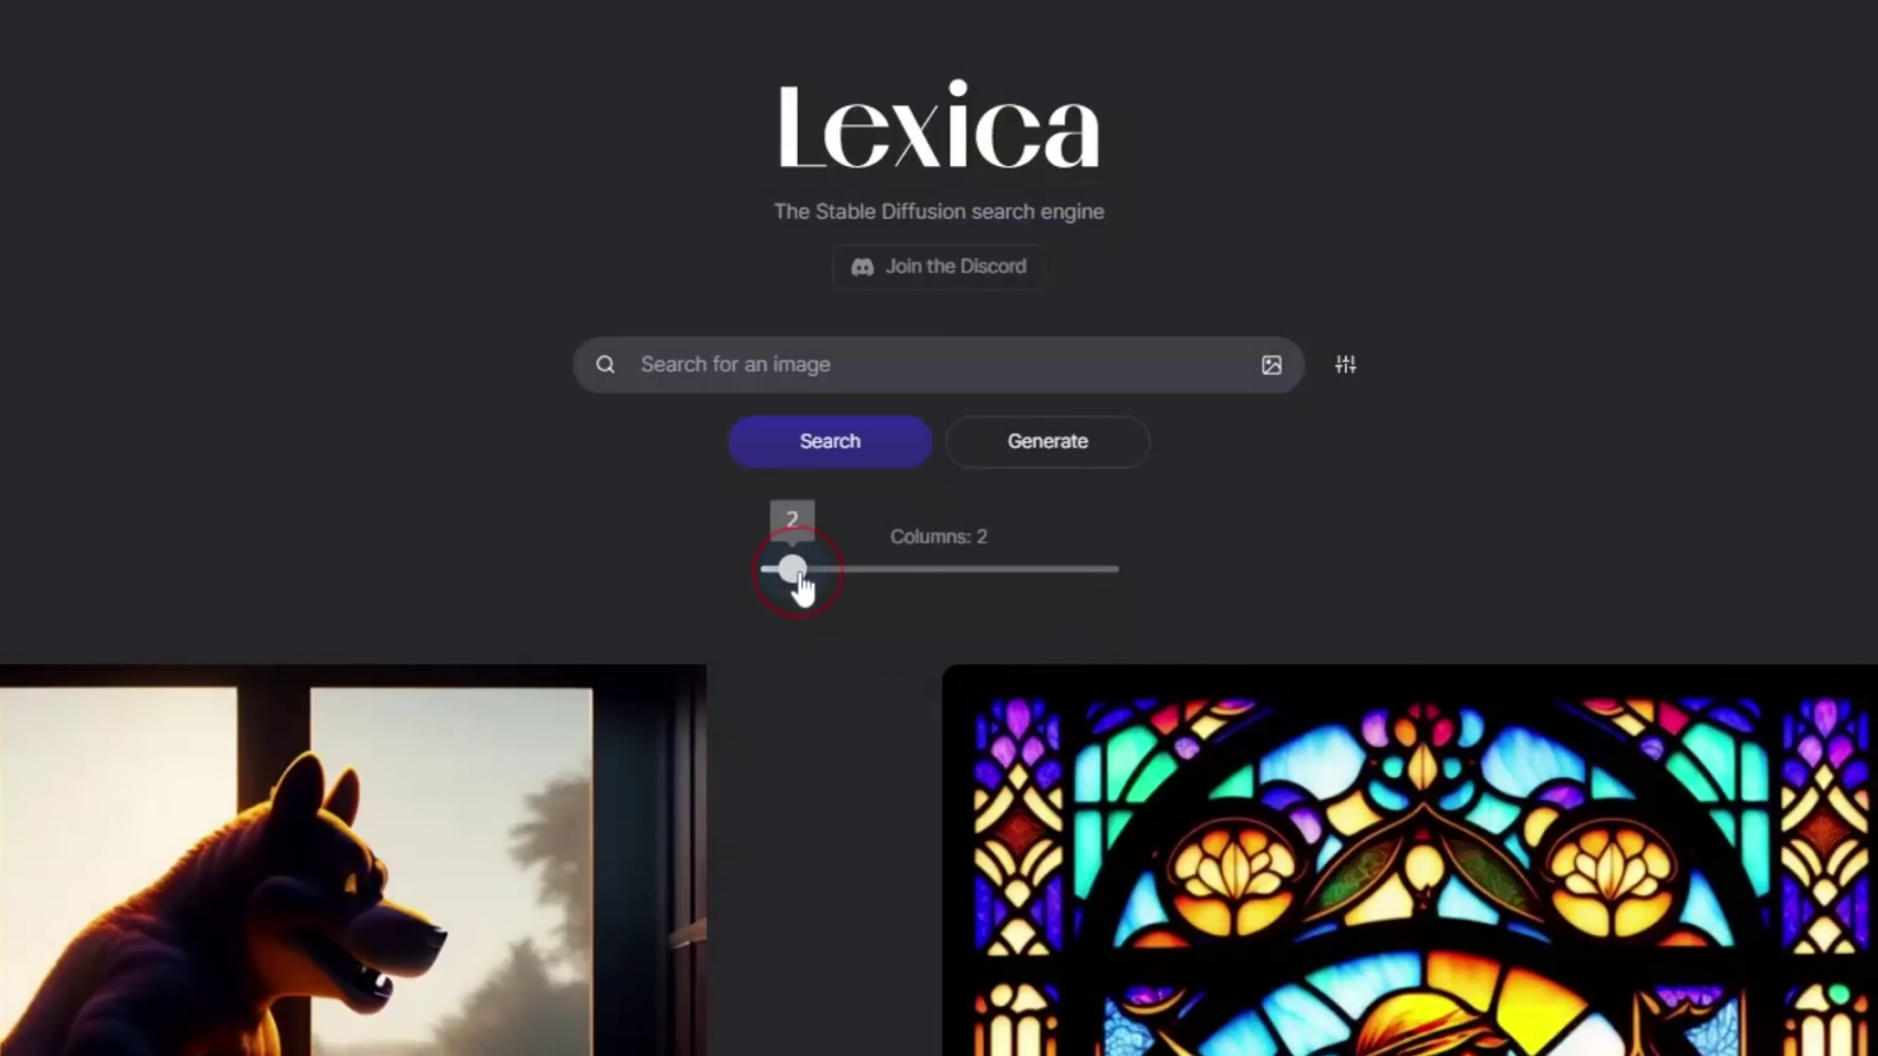
- Switch to Lexica, increase the number of gallery columns and browse the AI-generated images
left_click_drag(816, 589, 1084, 583)
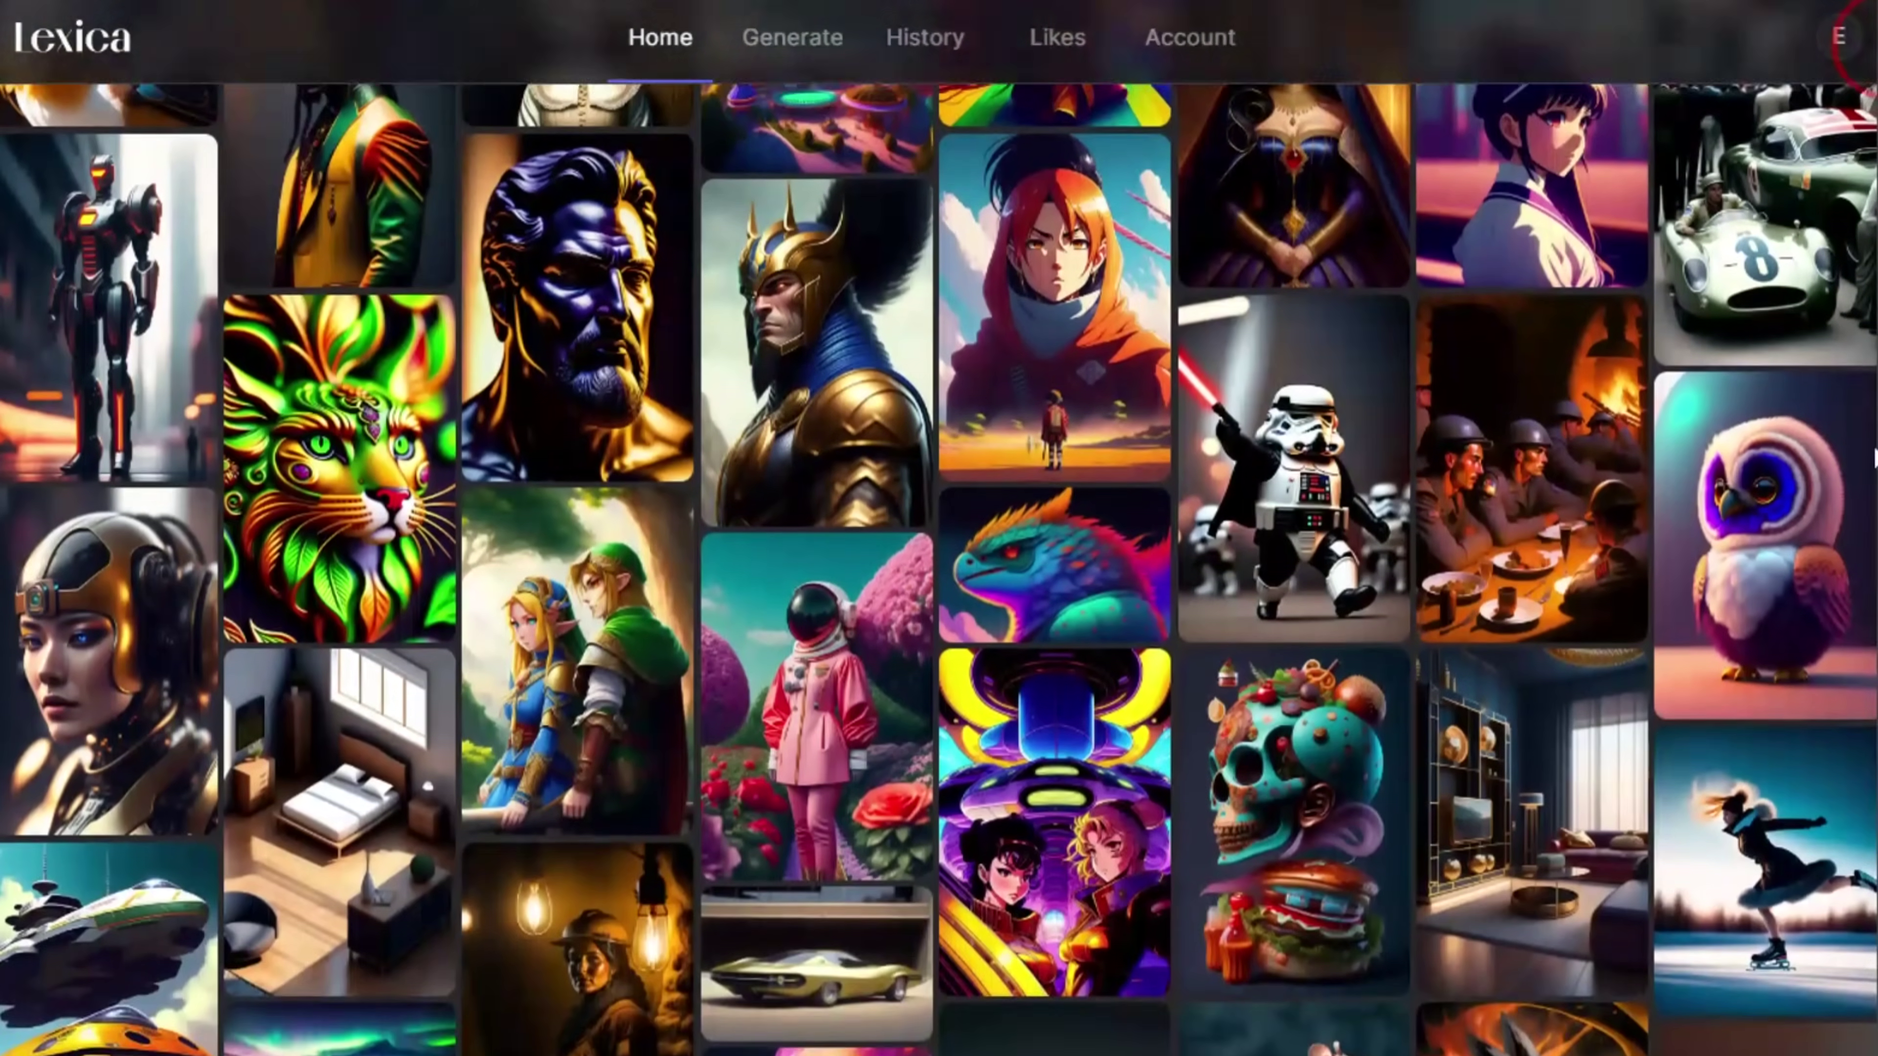
scroll(939, 569, "down", 13)
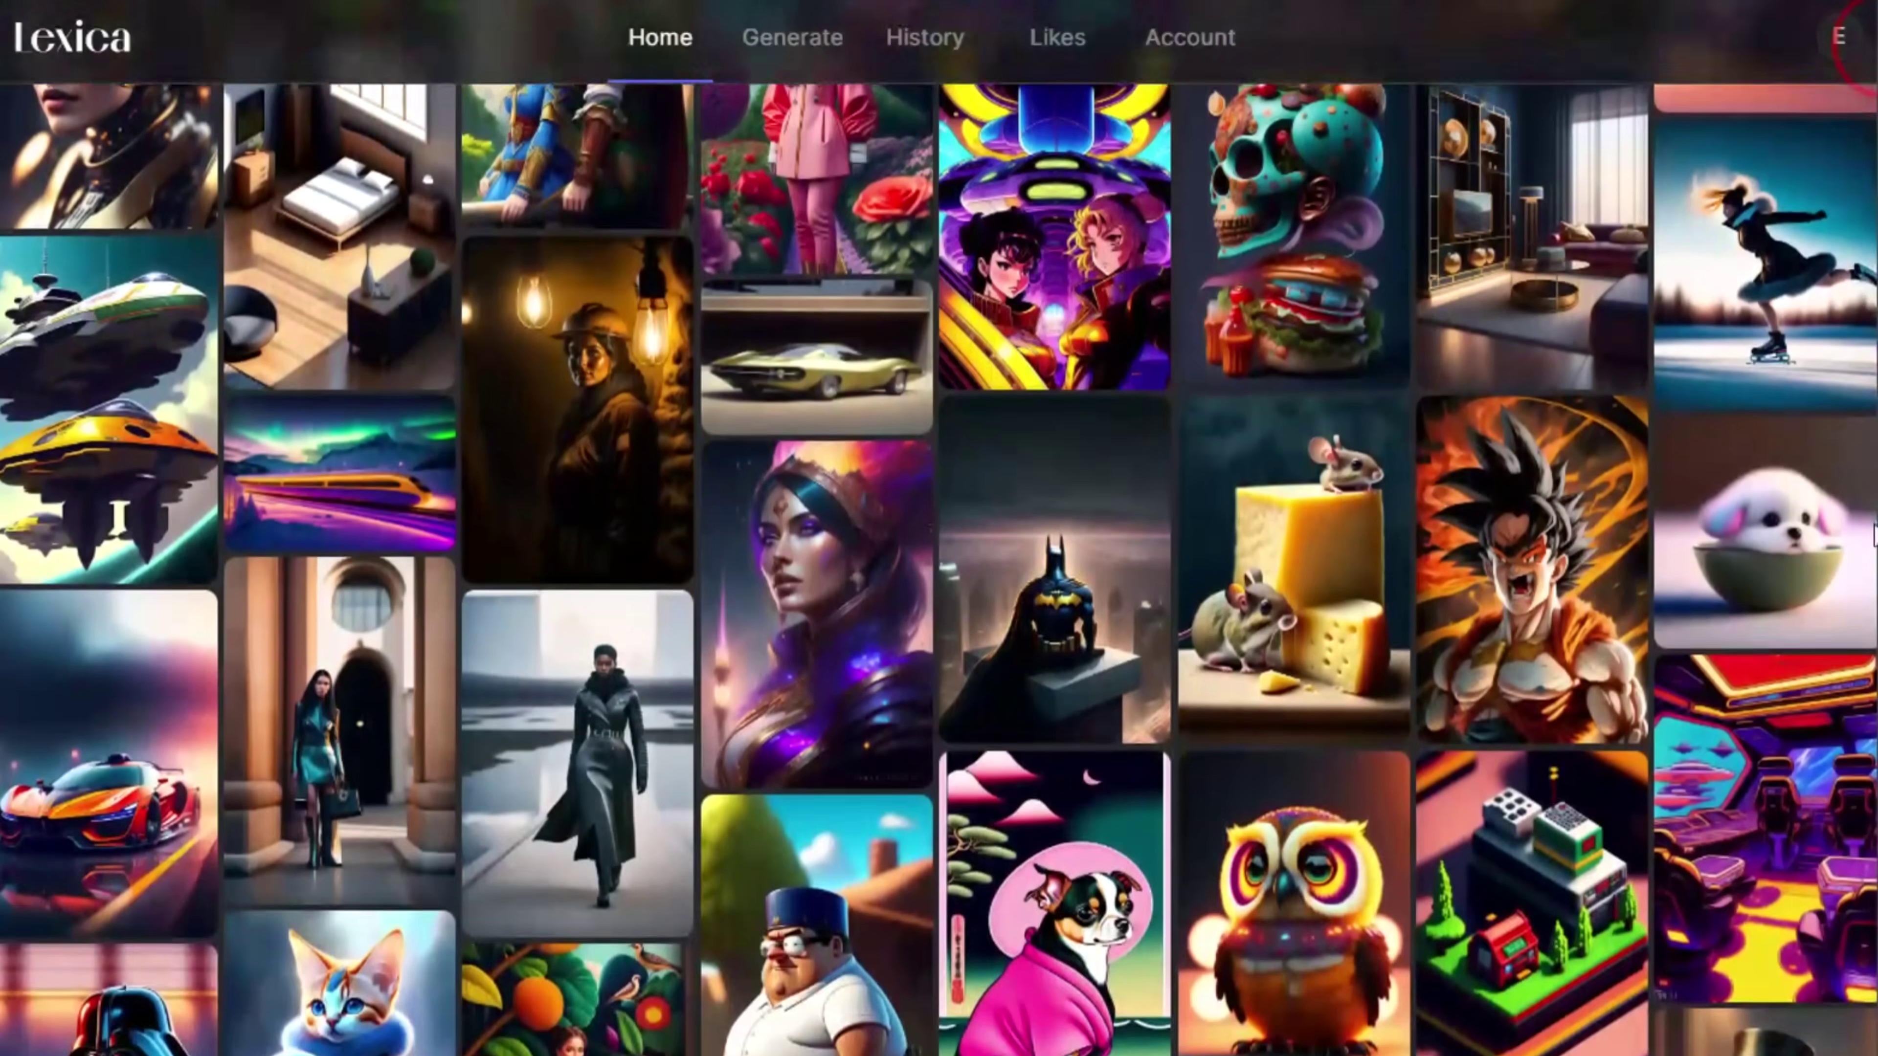
scroll(939, 570, "down", 11)
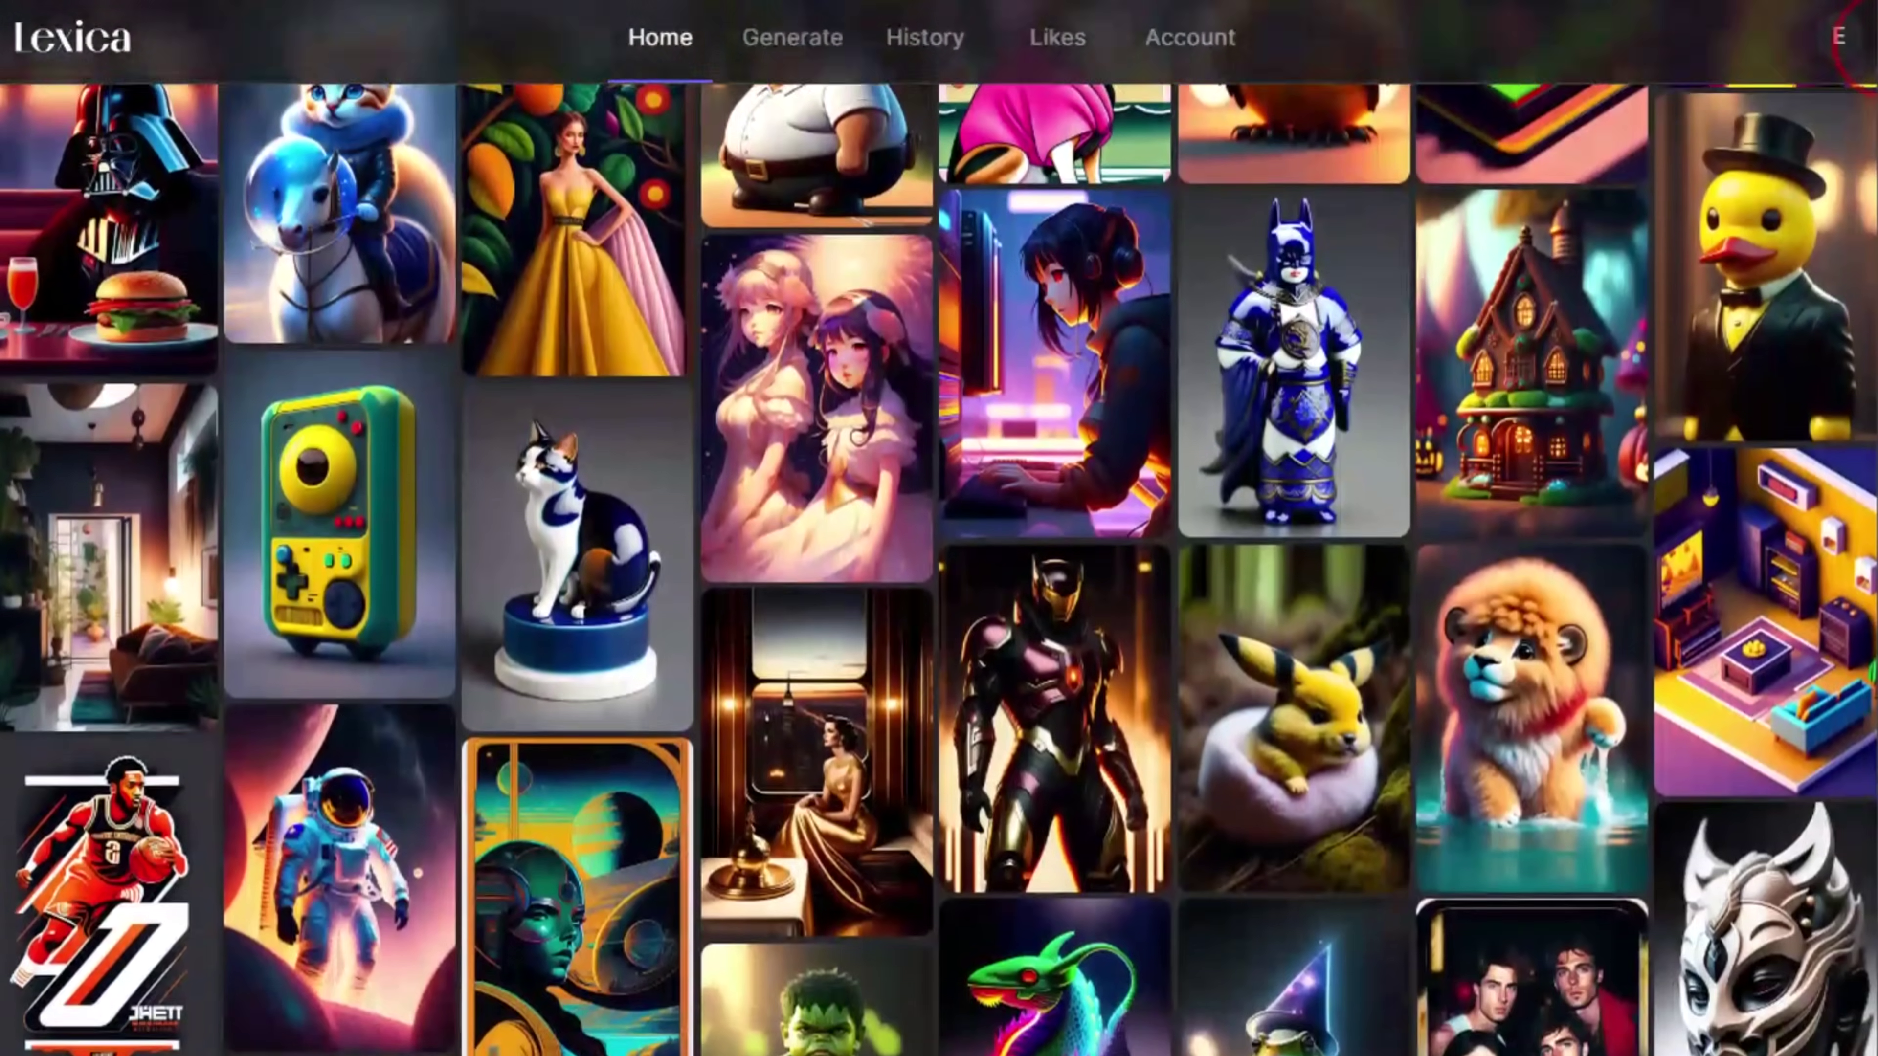
scroll(939, 570, "down", 7)
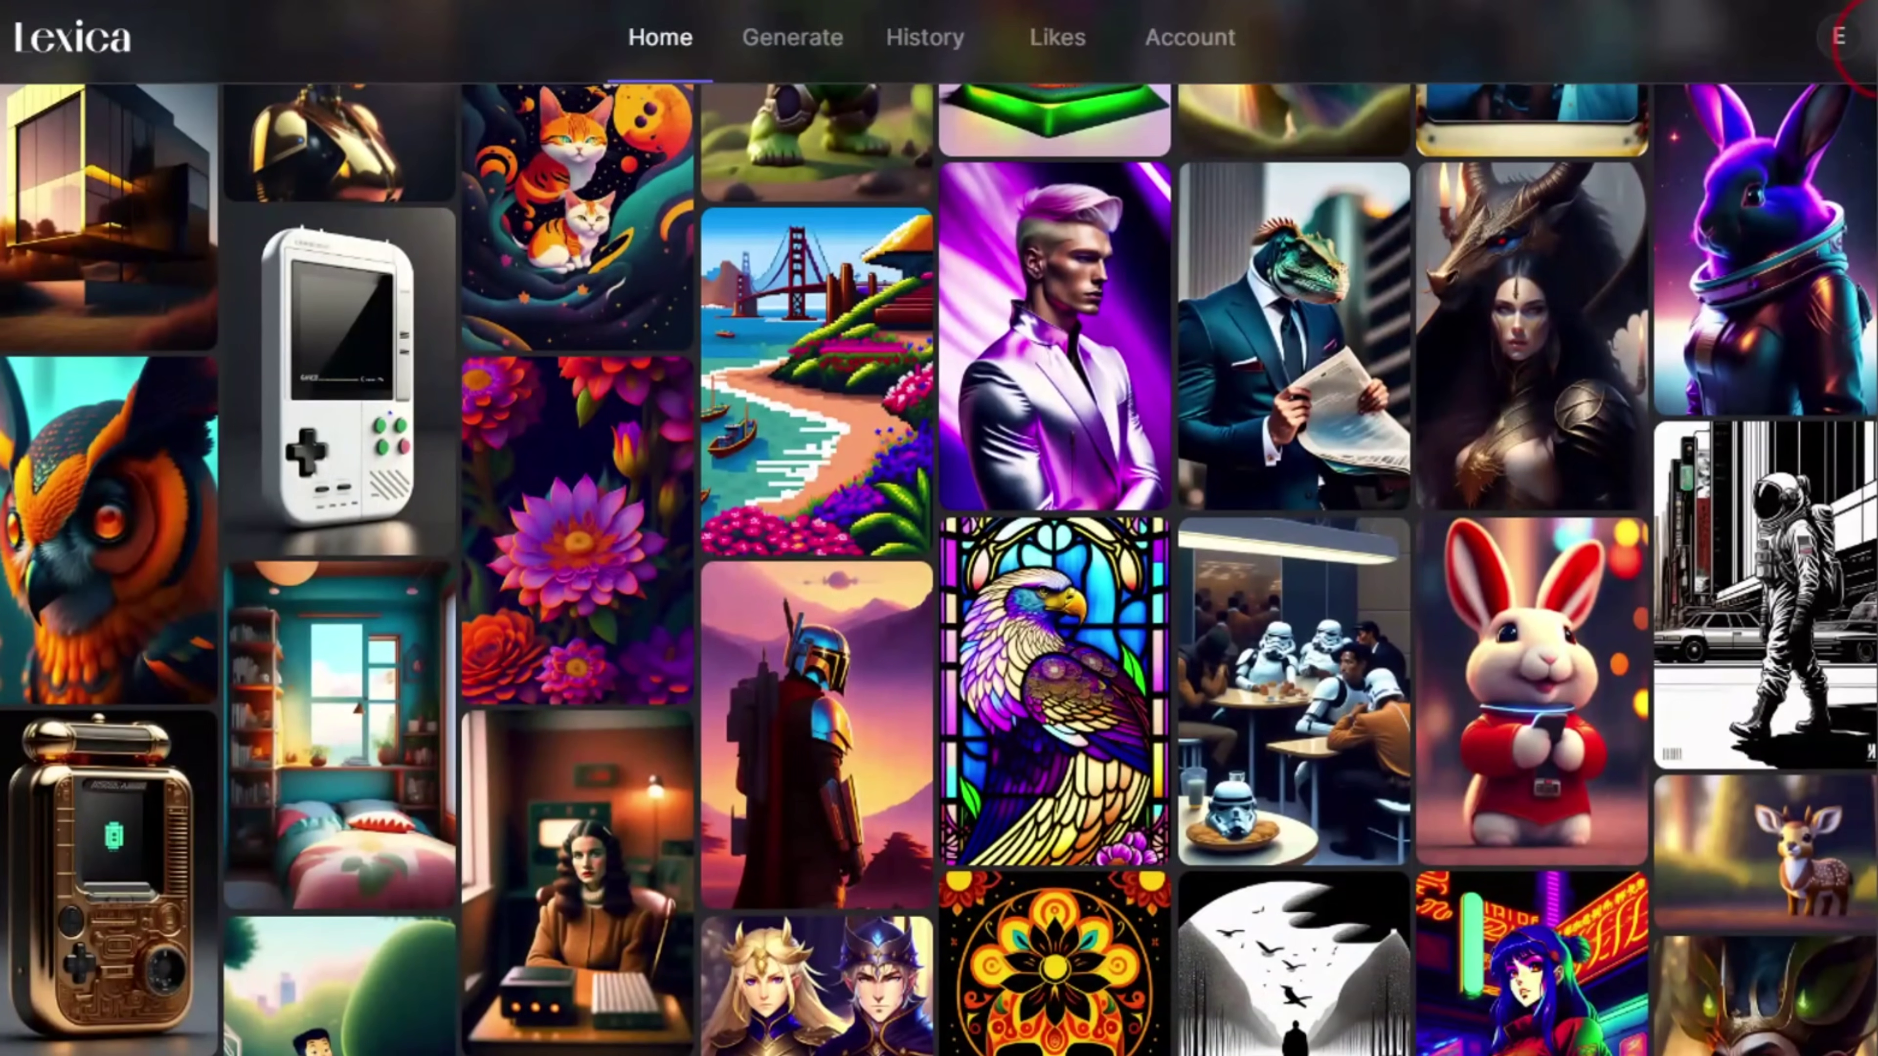
- Open the black-and-white image of an astronaut walking down the street and copy its prompt
left_click(1762, 521)
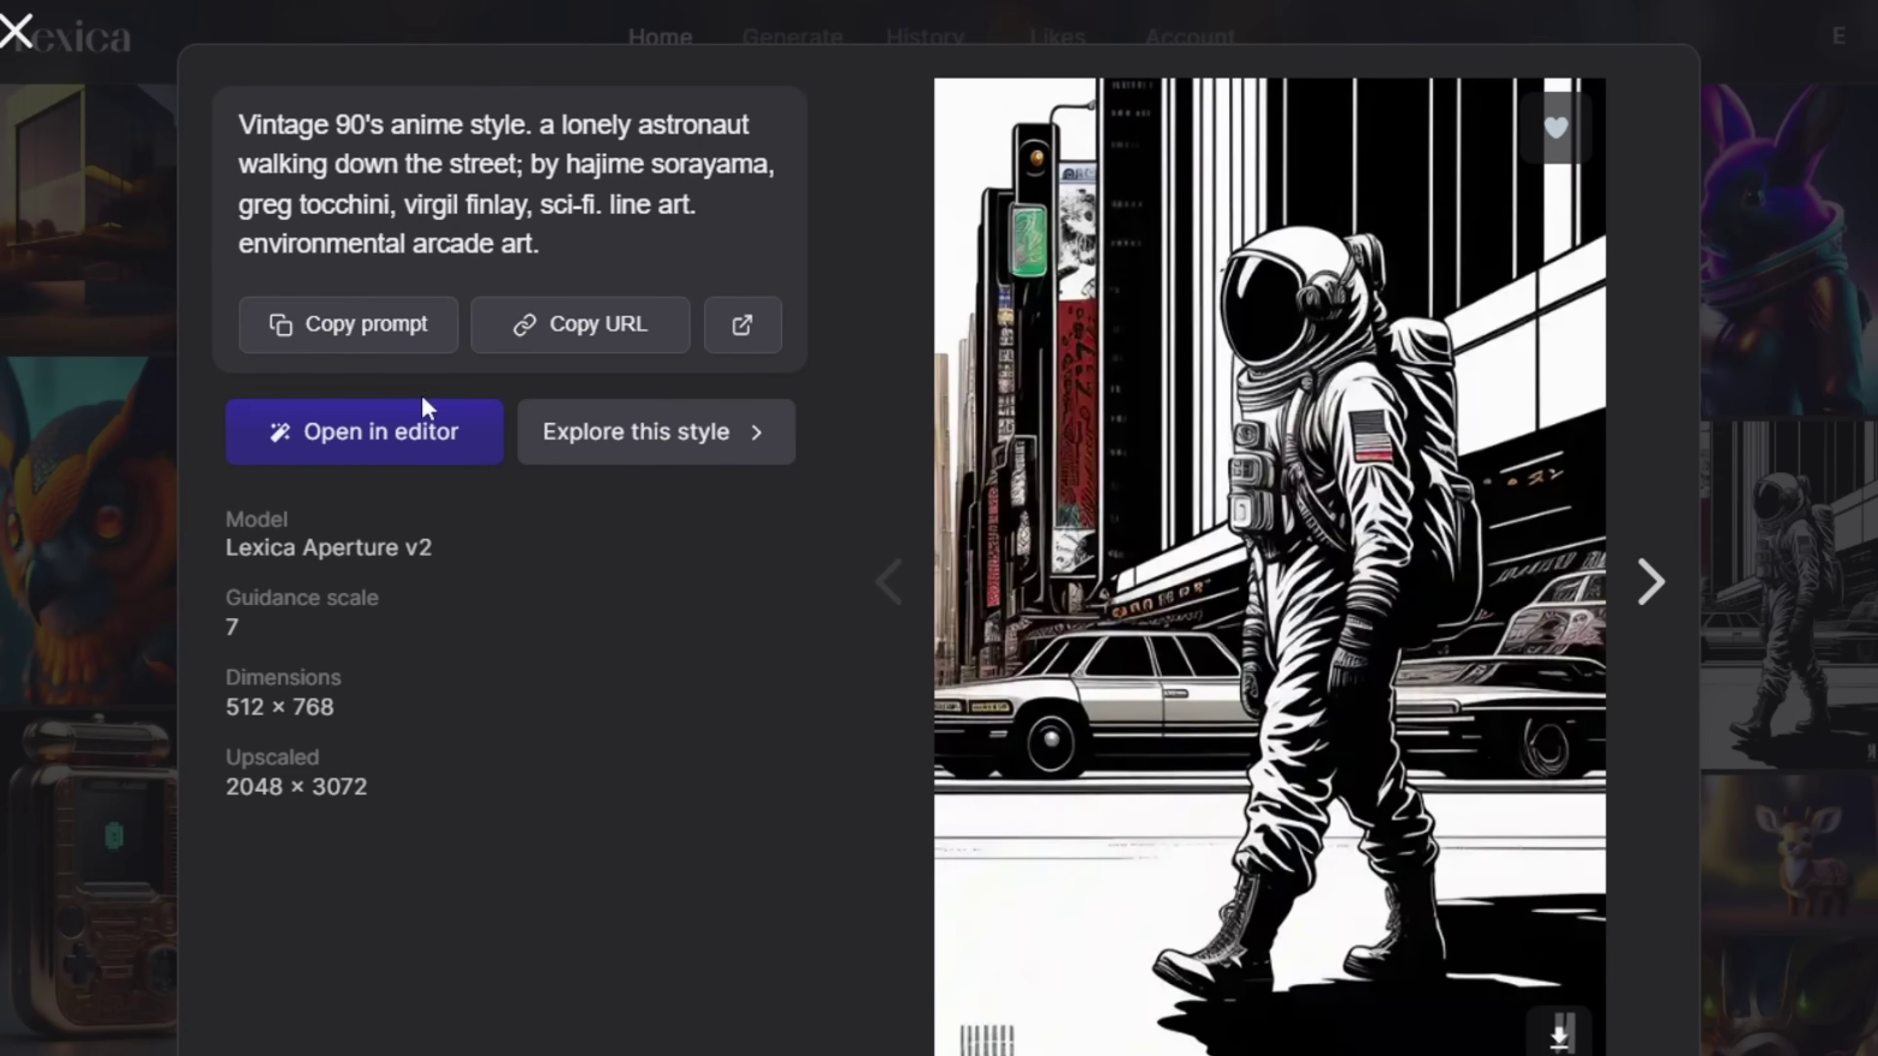
left_click(352, 326)
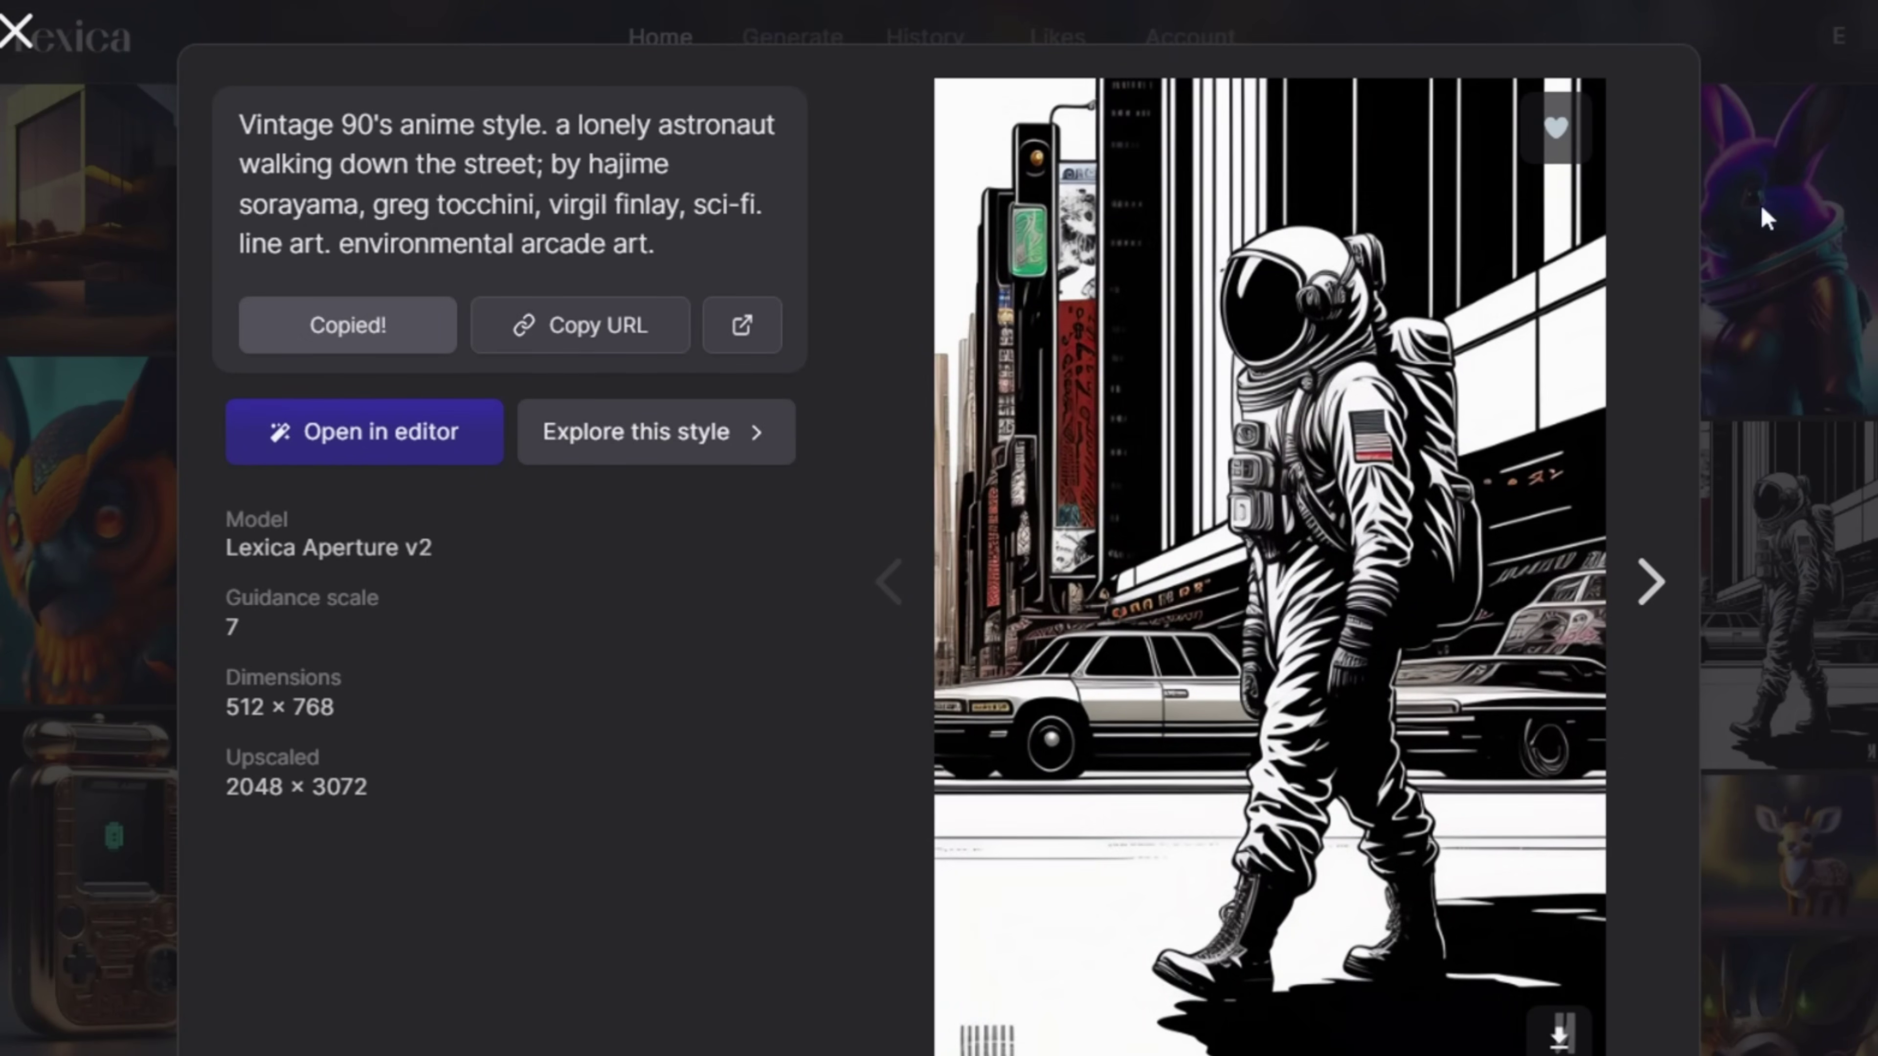
- Paste the copied prompt into Lexica's image generator, append "busy new york city street", set dimensions to 768 × 512 and generate images
left_click(1748, 217)
left_click(791, 37)
left_click(789, 237)
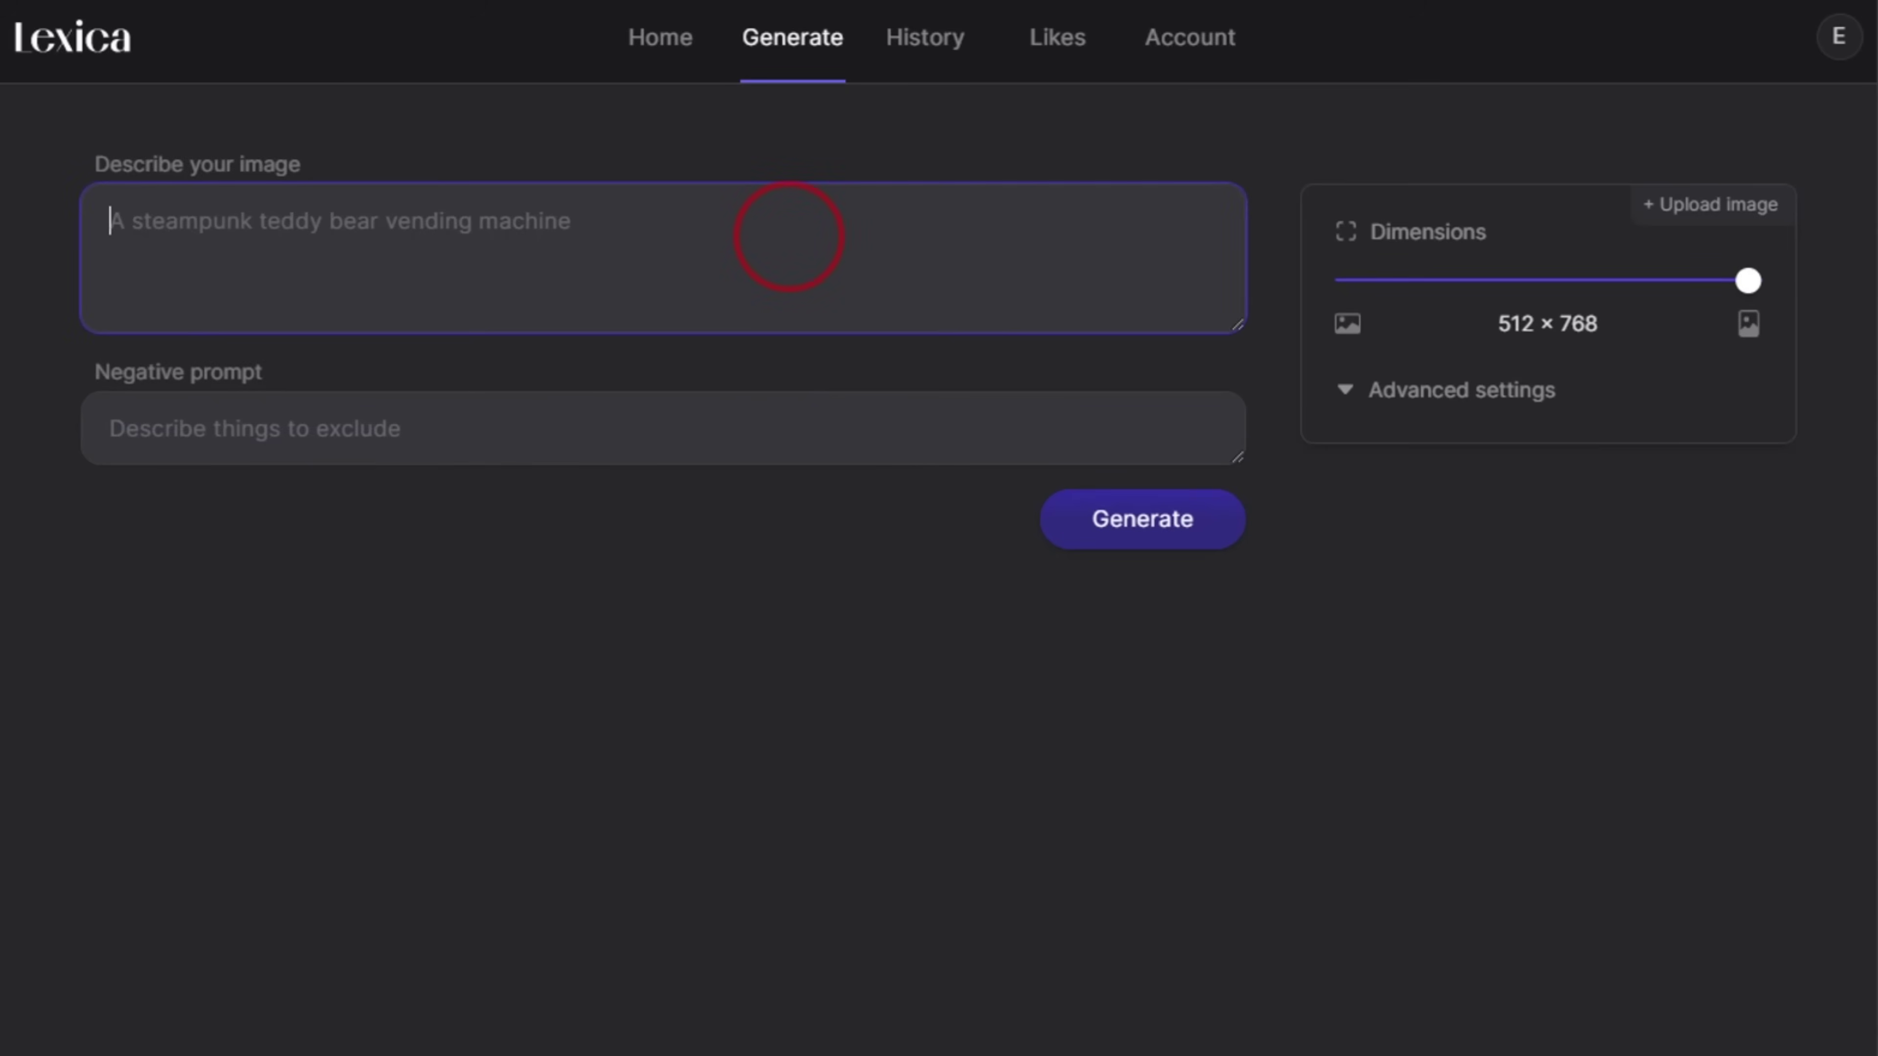
key("ctrl+v")
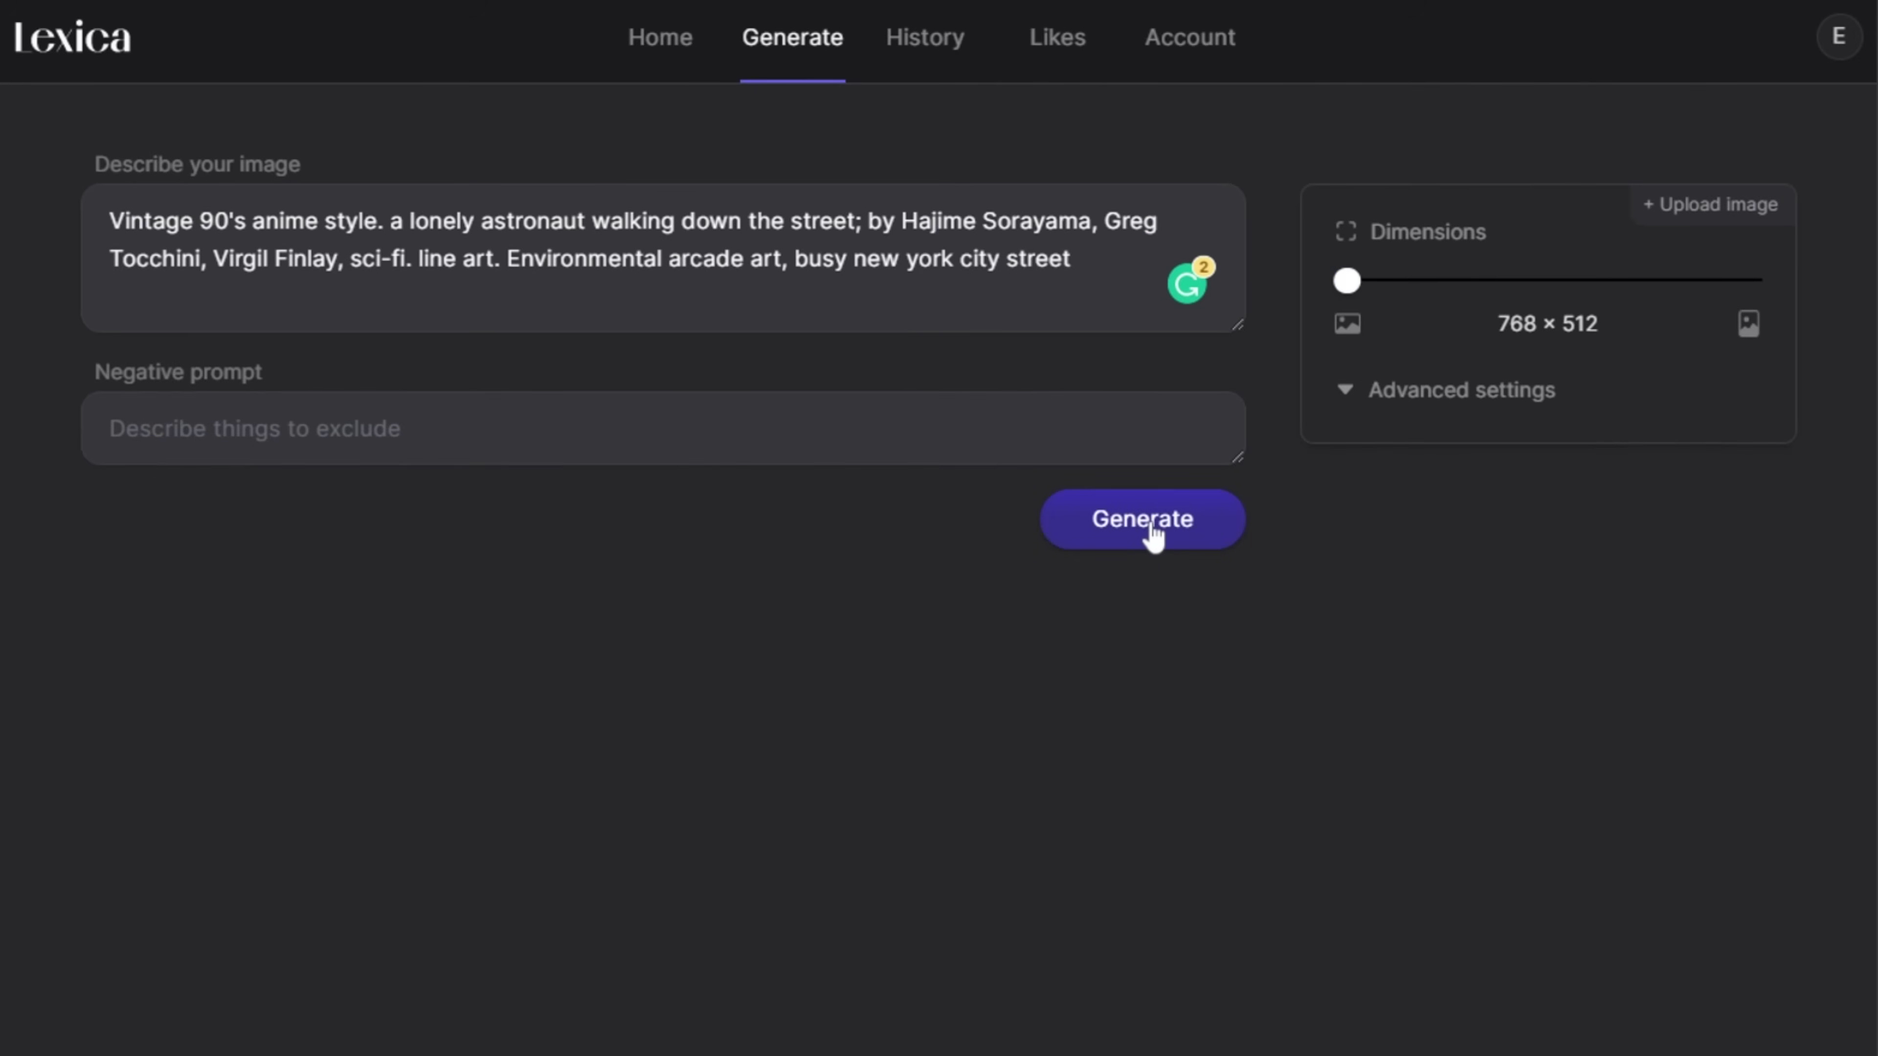
left_click(1152, 531)
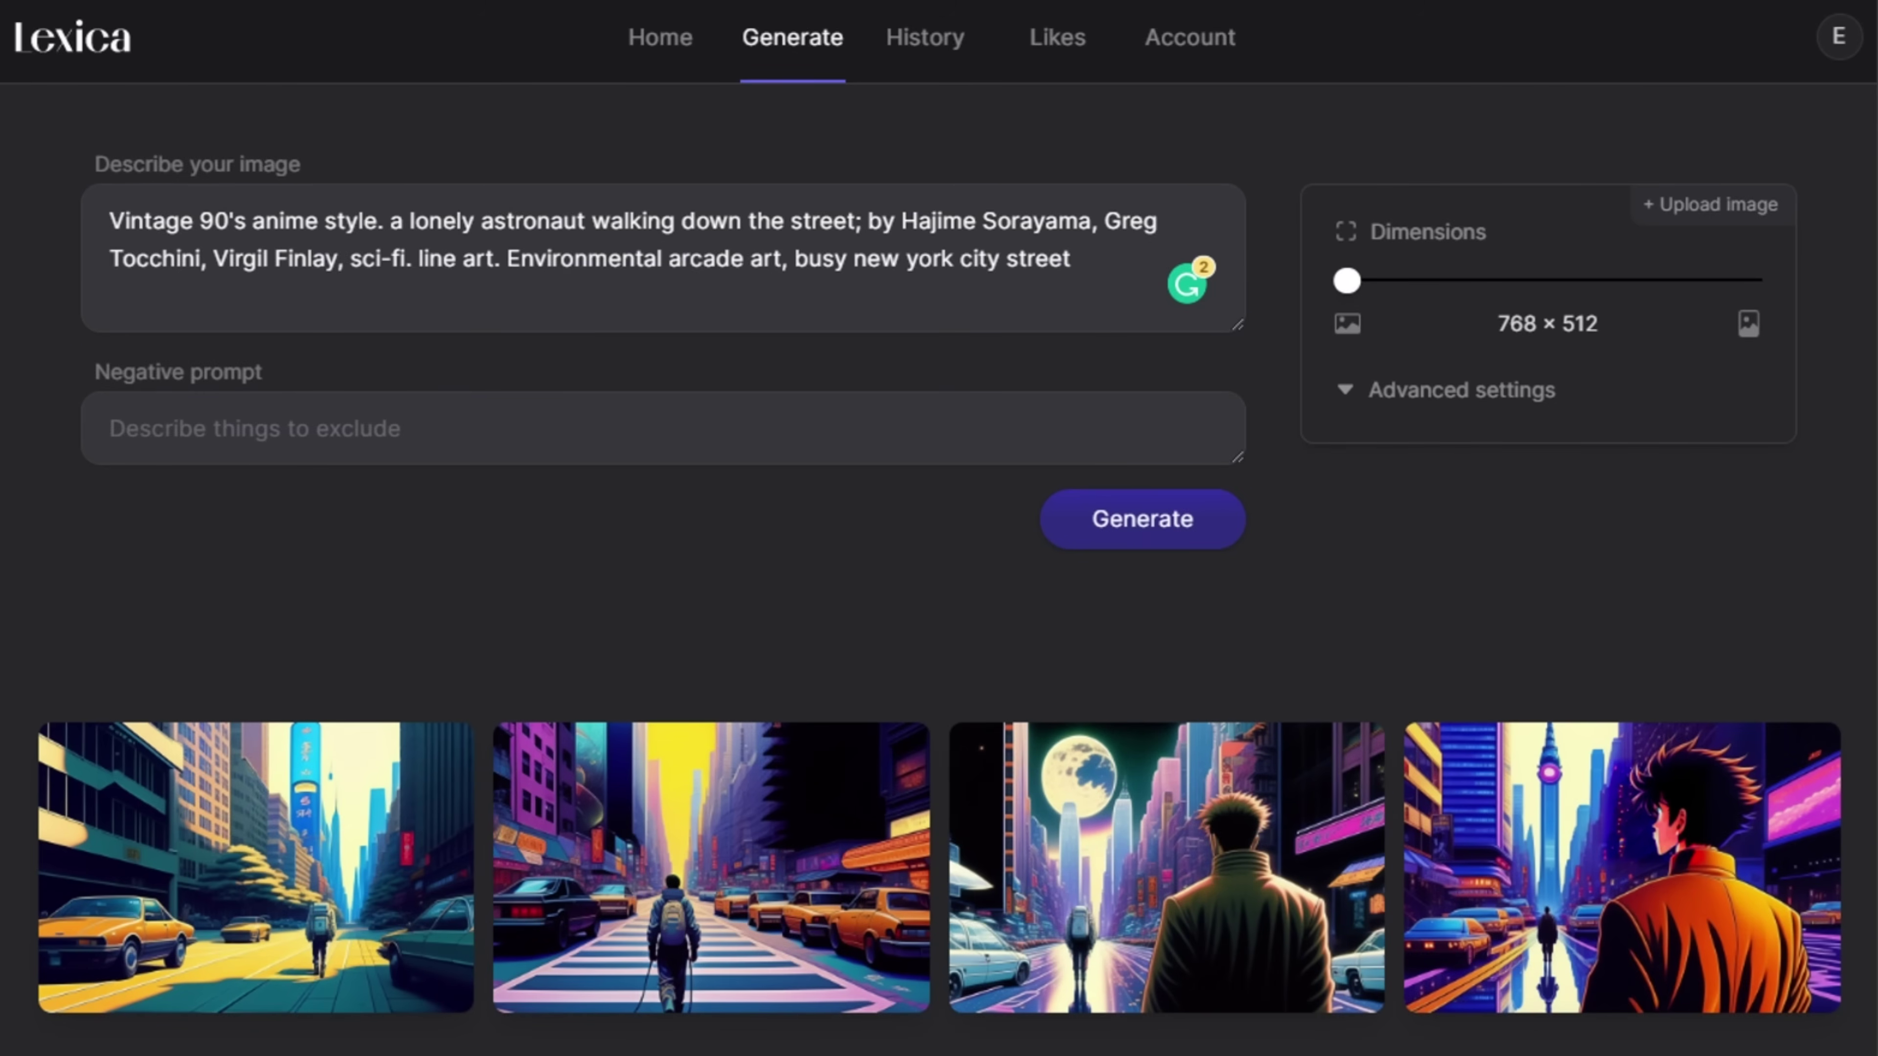
- Generate new images from the prompt "anime astronaut walking down busy new york city street" and open the one with the yellow backpack
triple_click(503, 229)
key("ctrl+v")
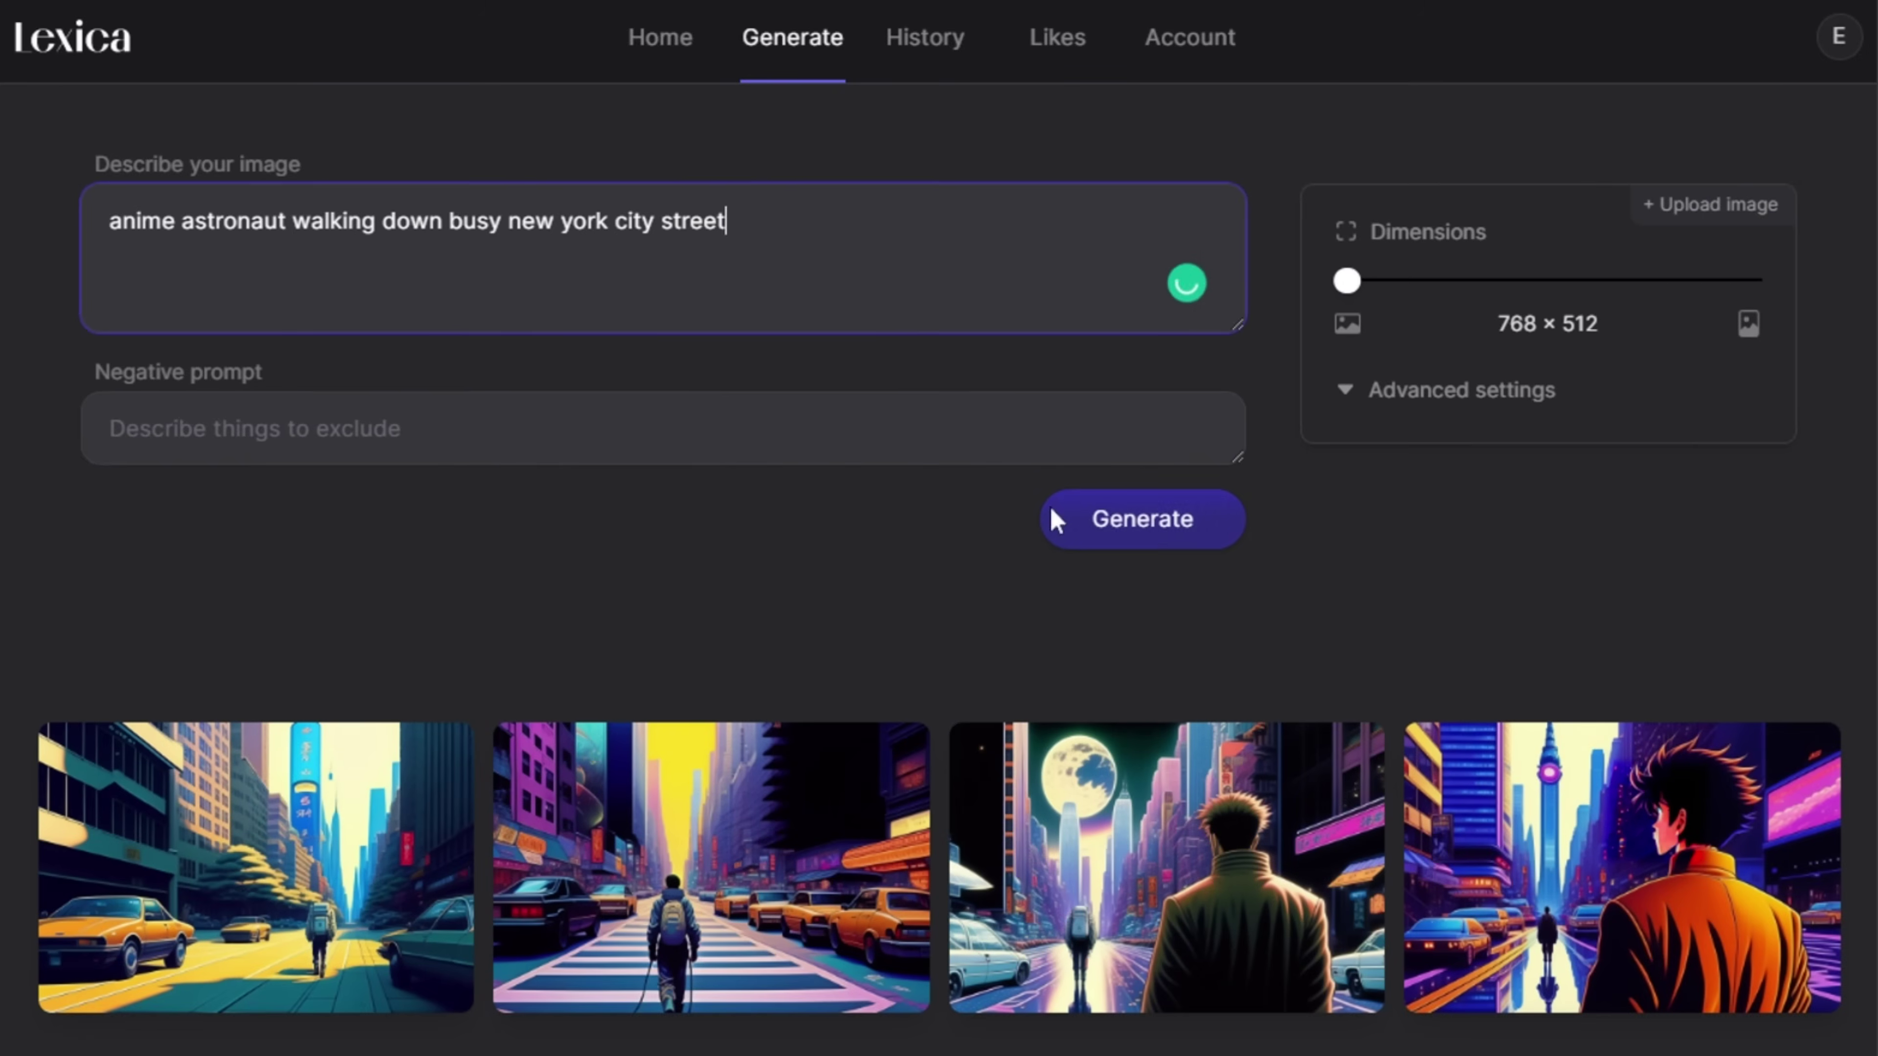
left_click(1575, 736)
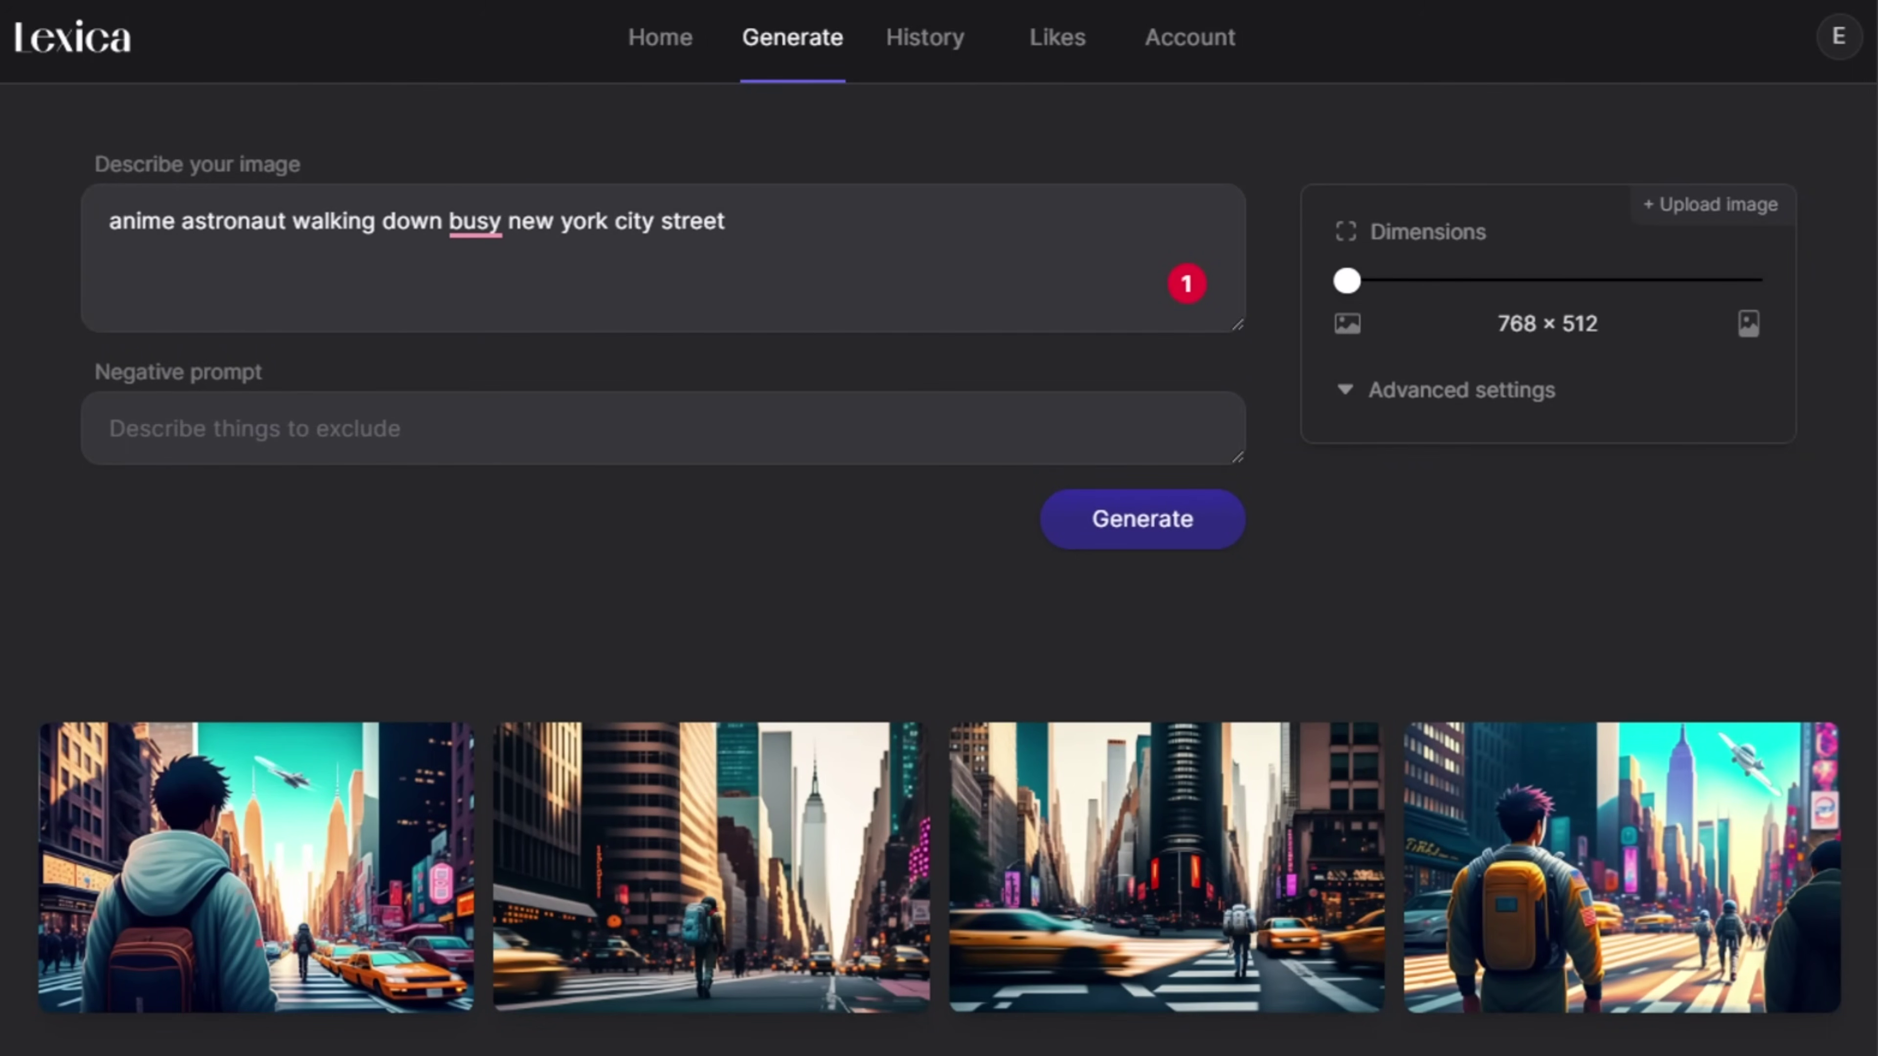
mouse_move(1597, 677)
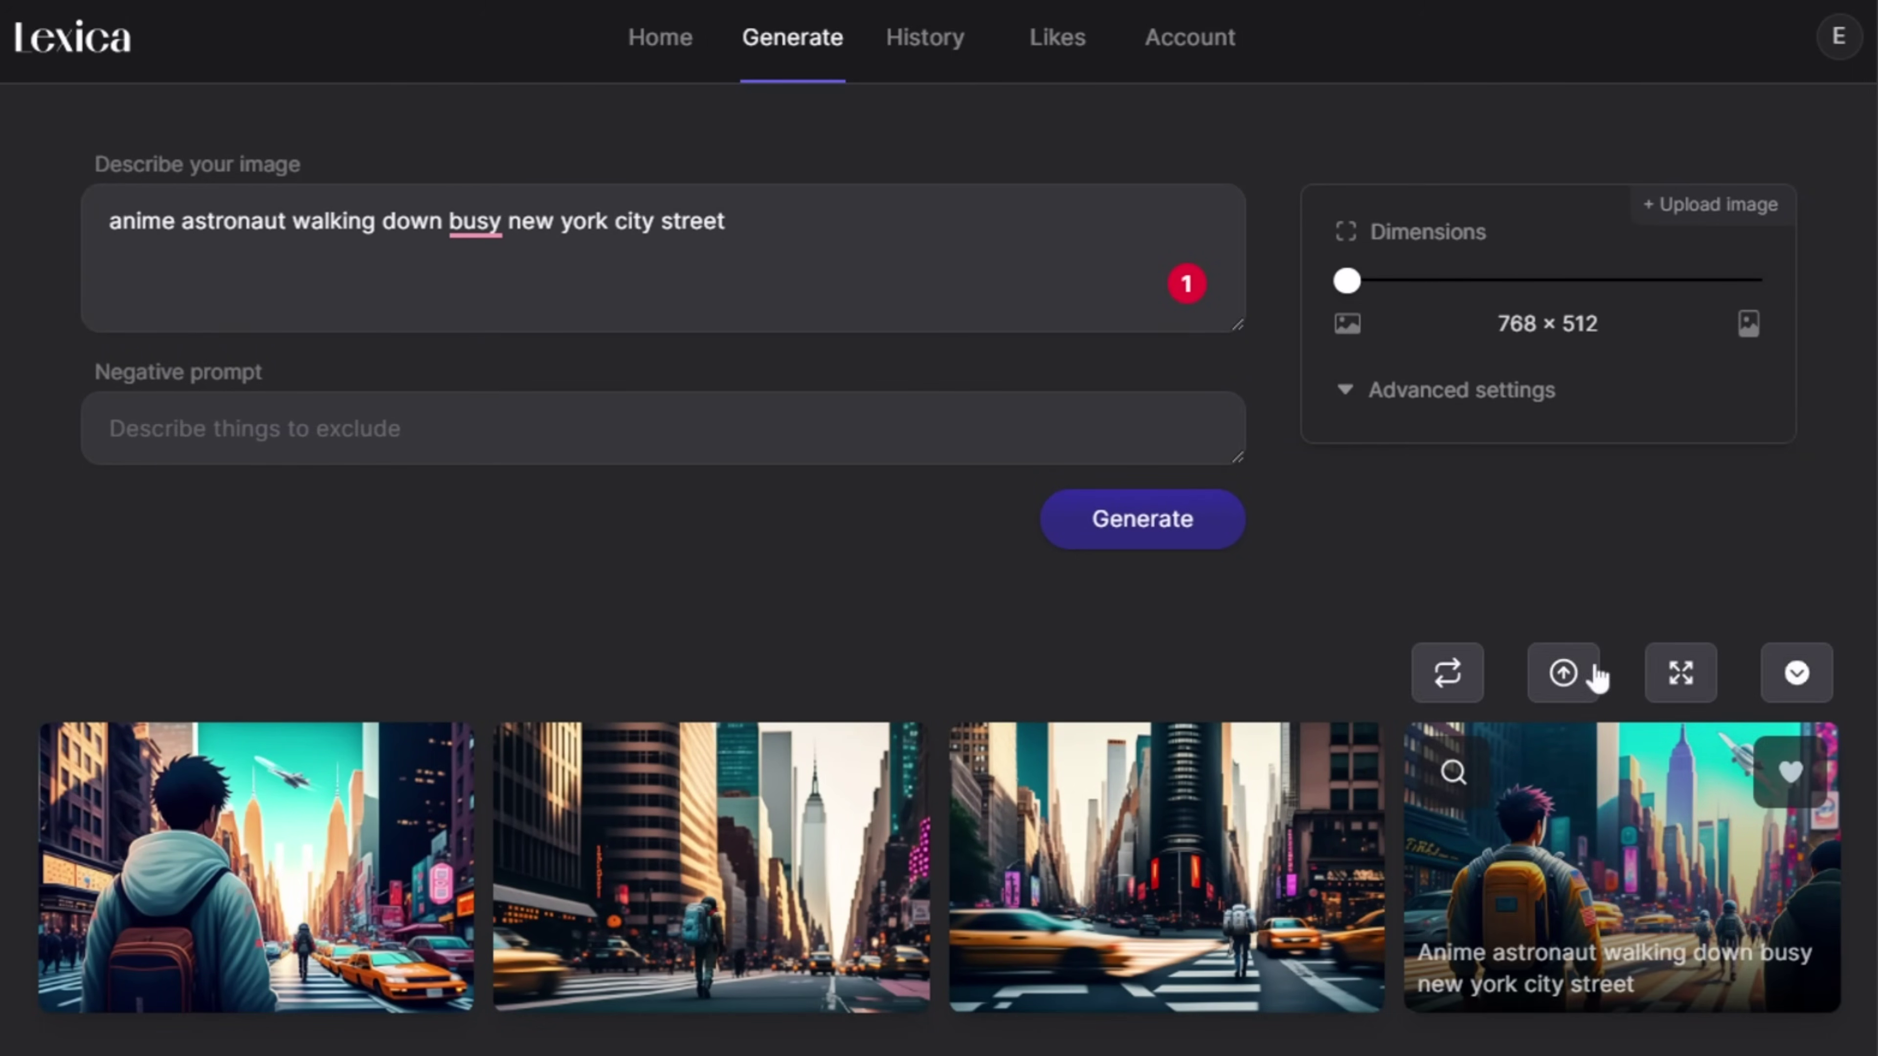
left_click(1564, 861)
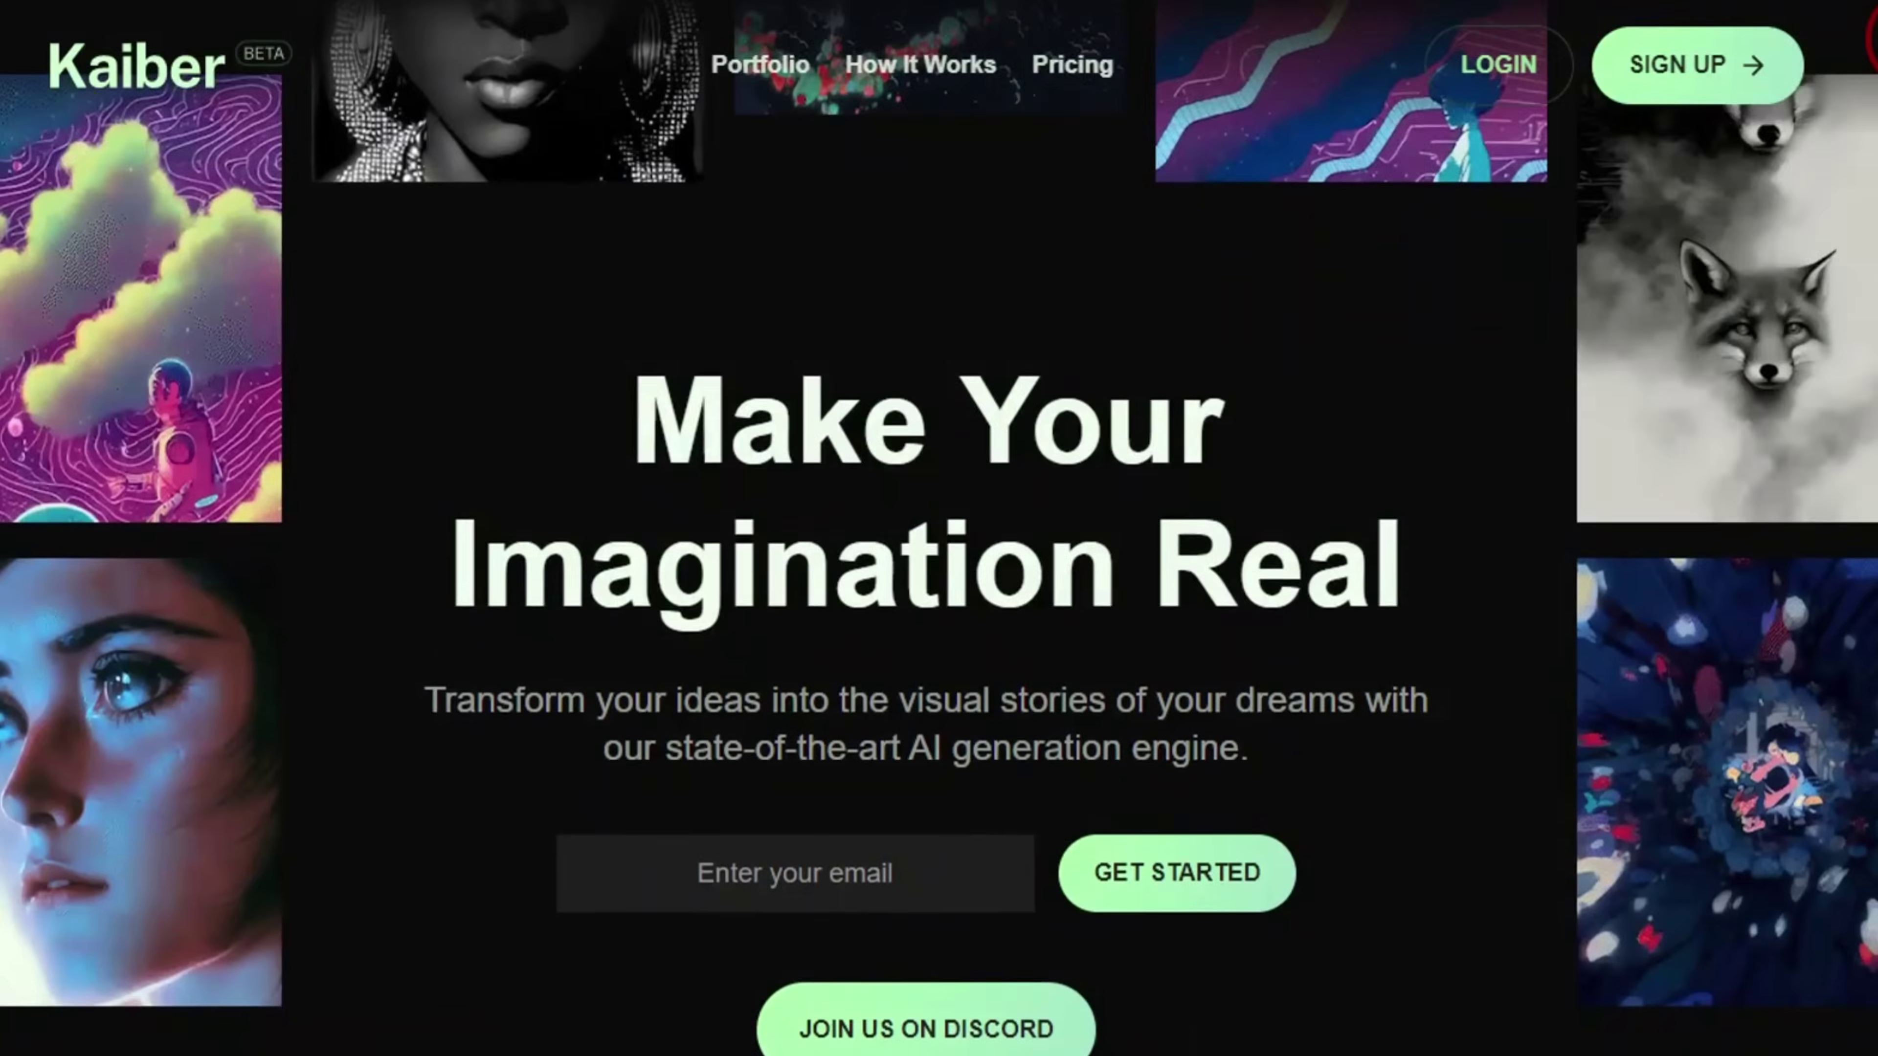
- Switch to the Kaiber website, look through its homepage features, and view example AI videos on YouTube Shorts
scroll(939, 518, "down", 3)
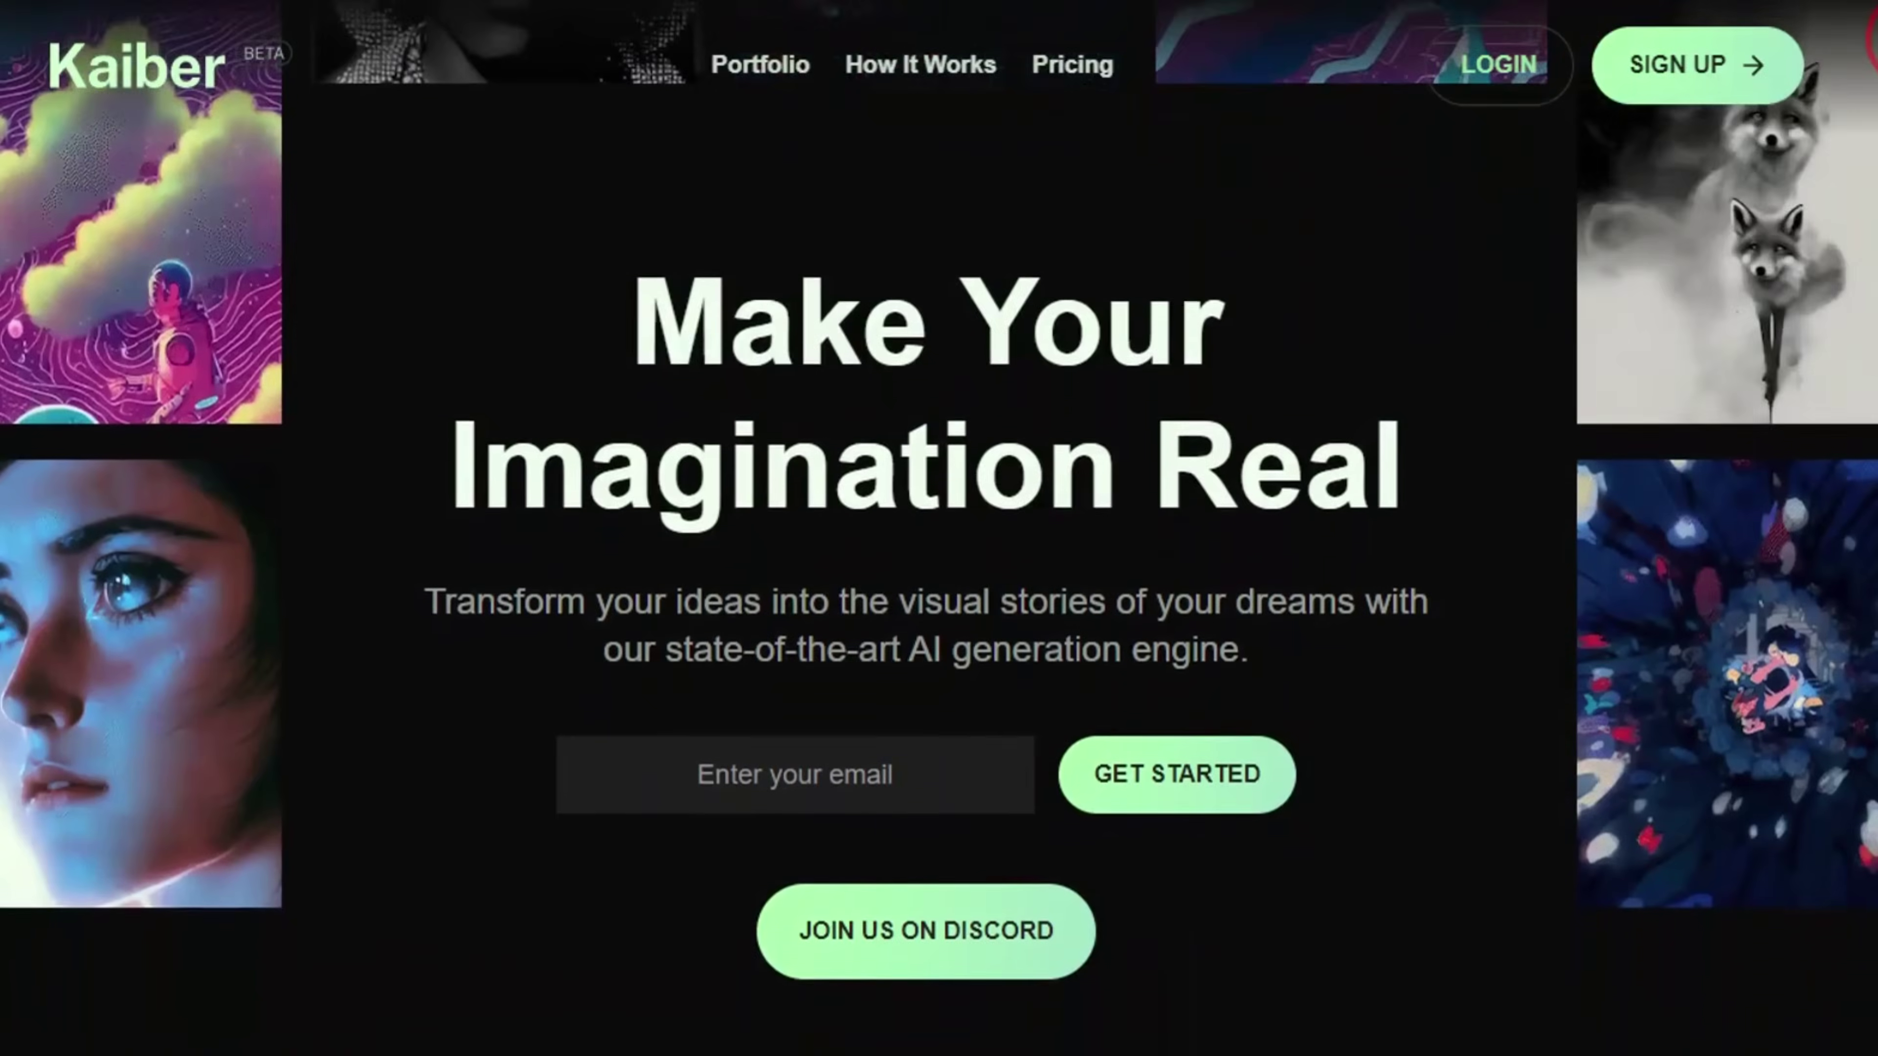
scroll(938, 518, "down", 5)
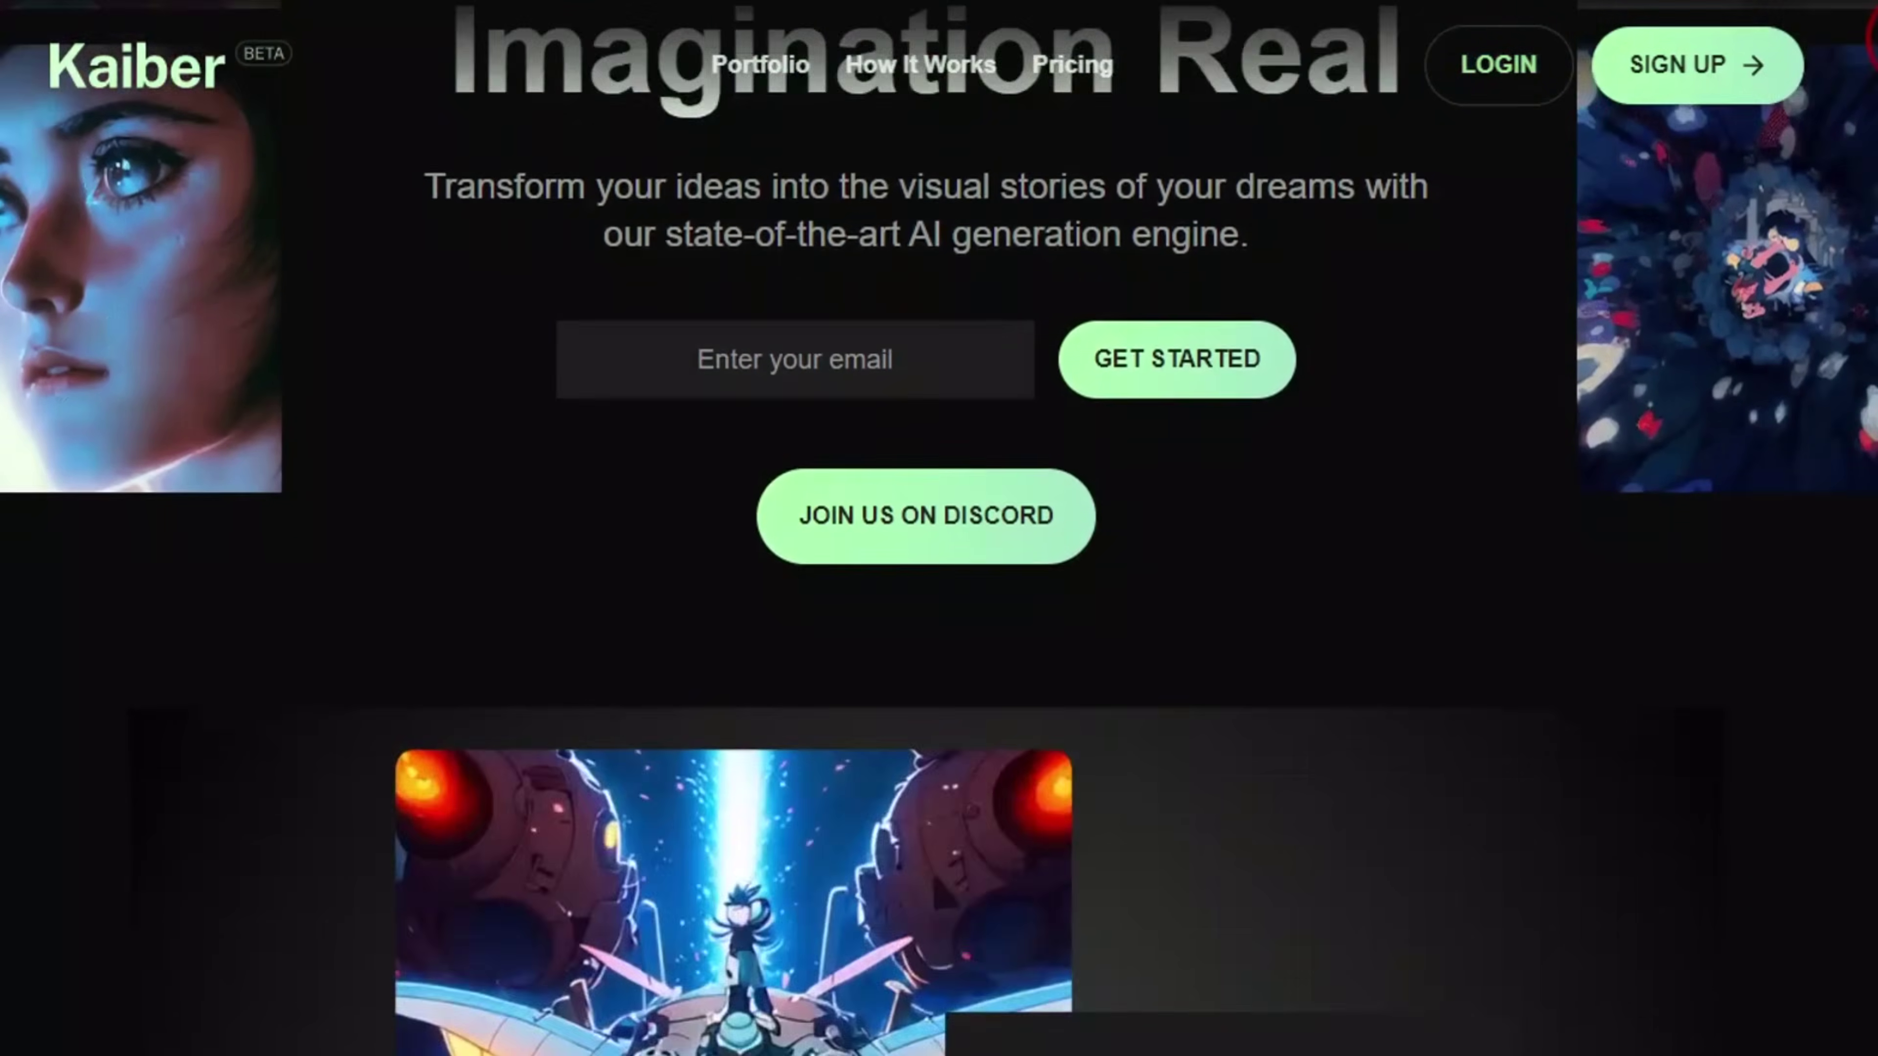
scroll(939, 518, "down", 6)
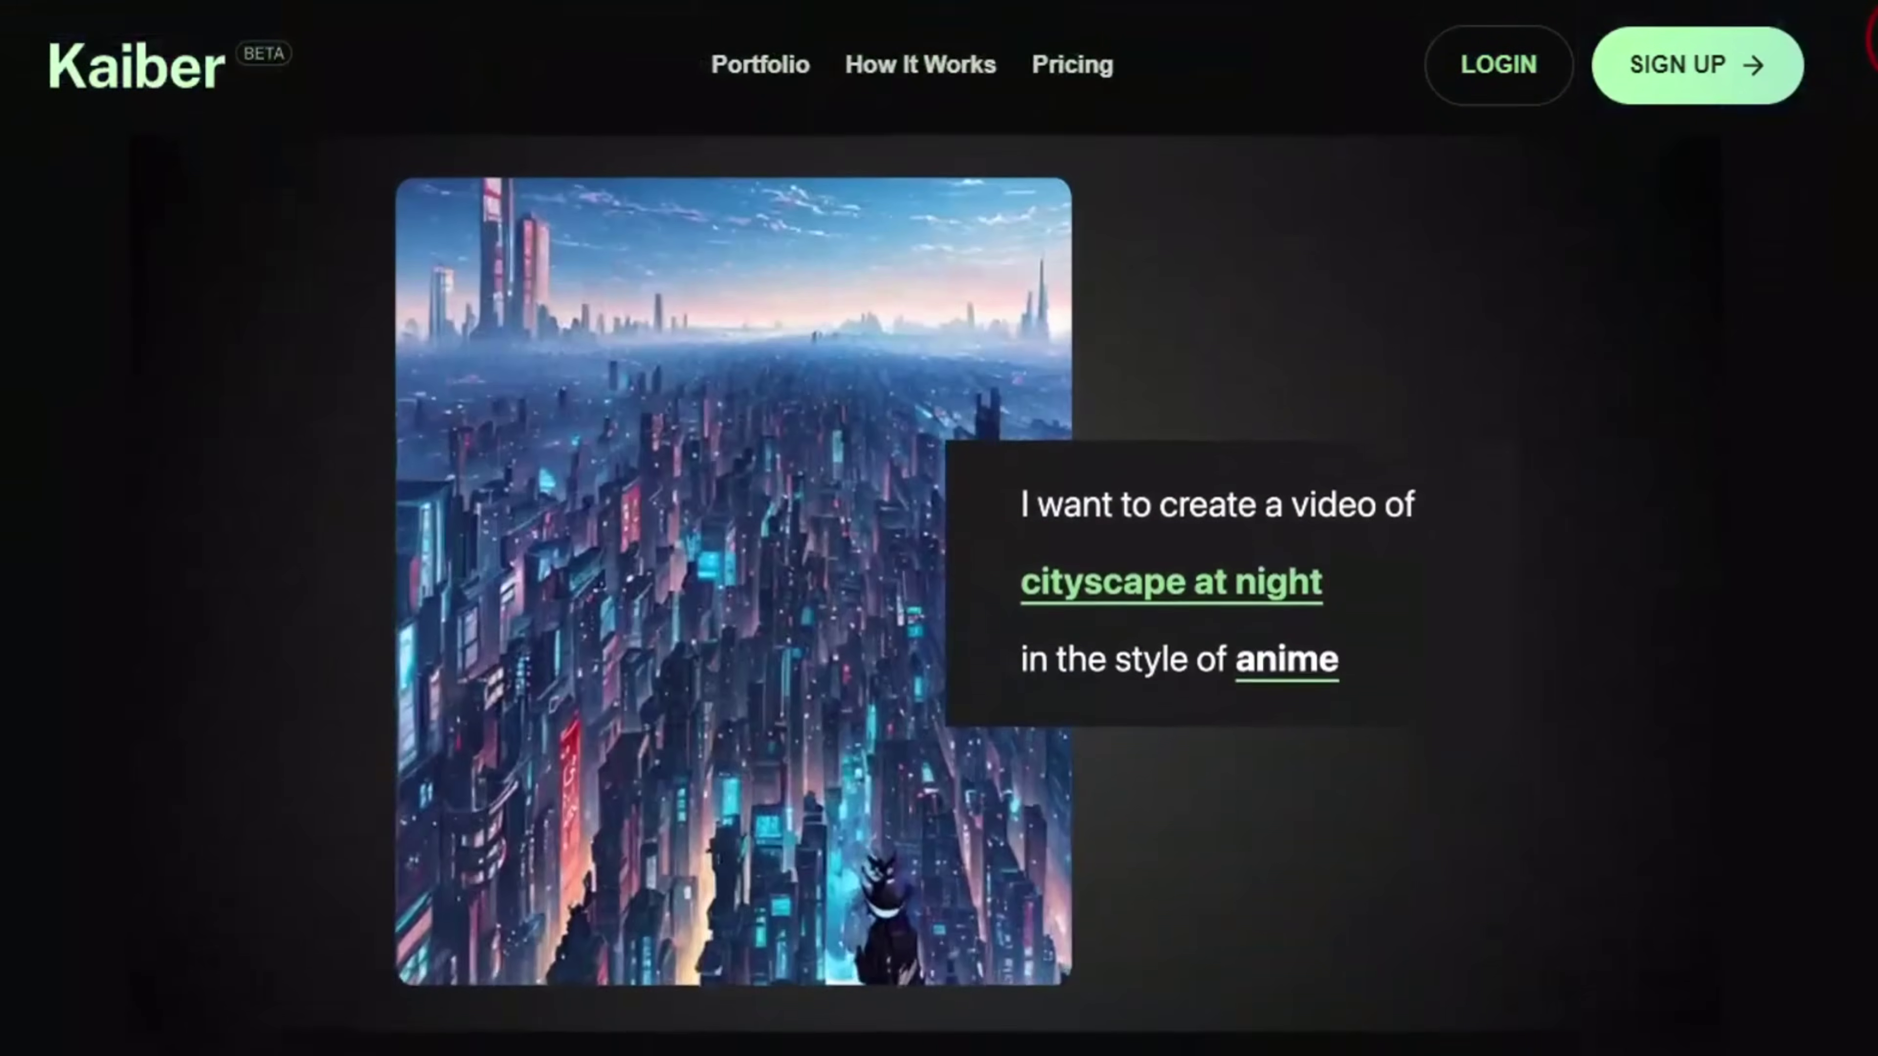
scroll(939, 518, "down", 8)
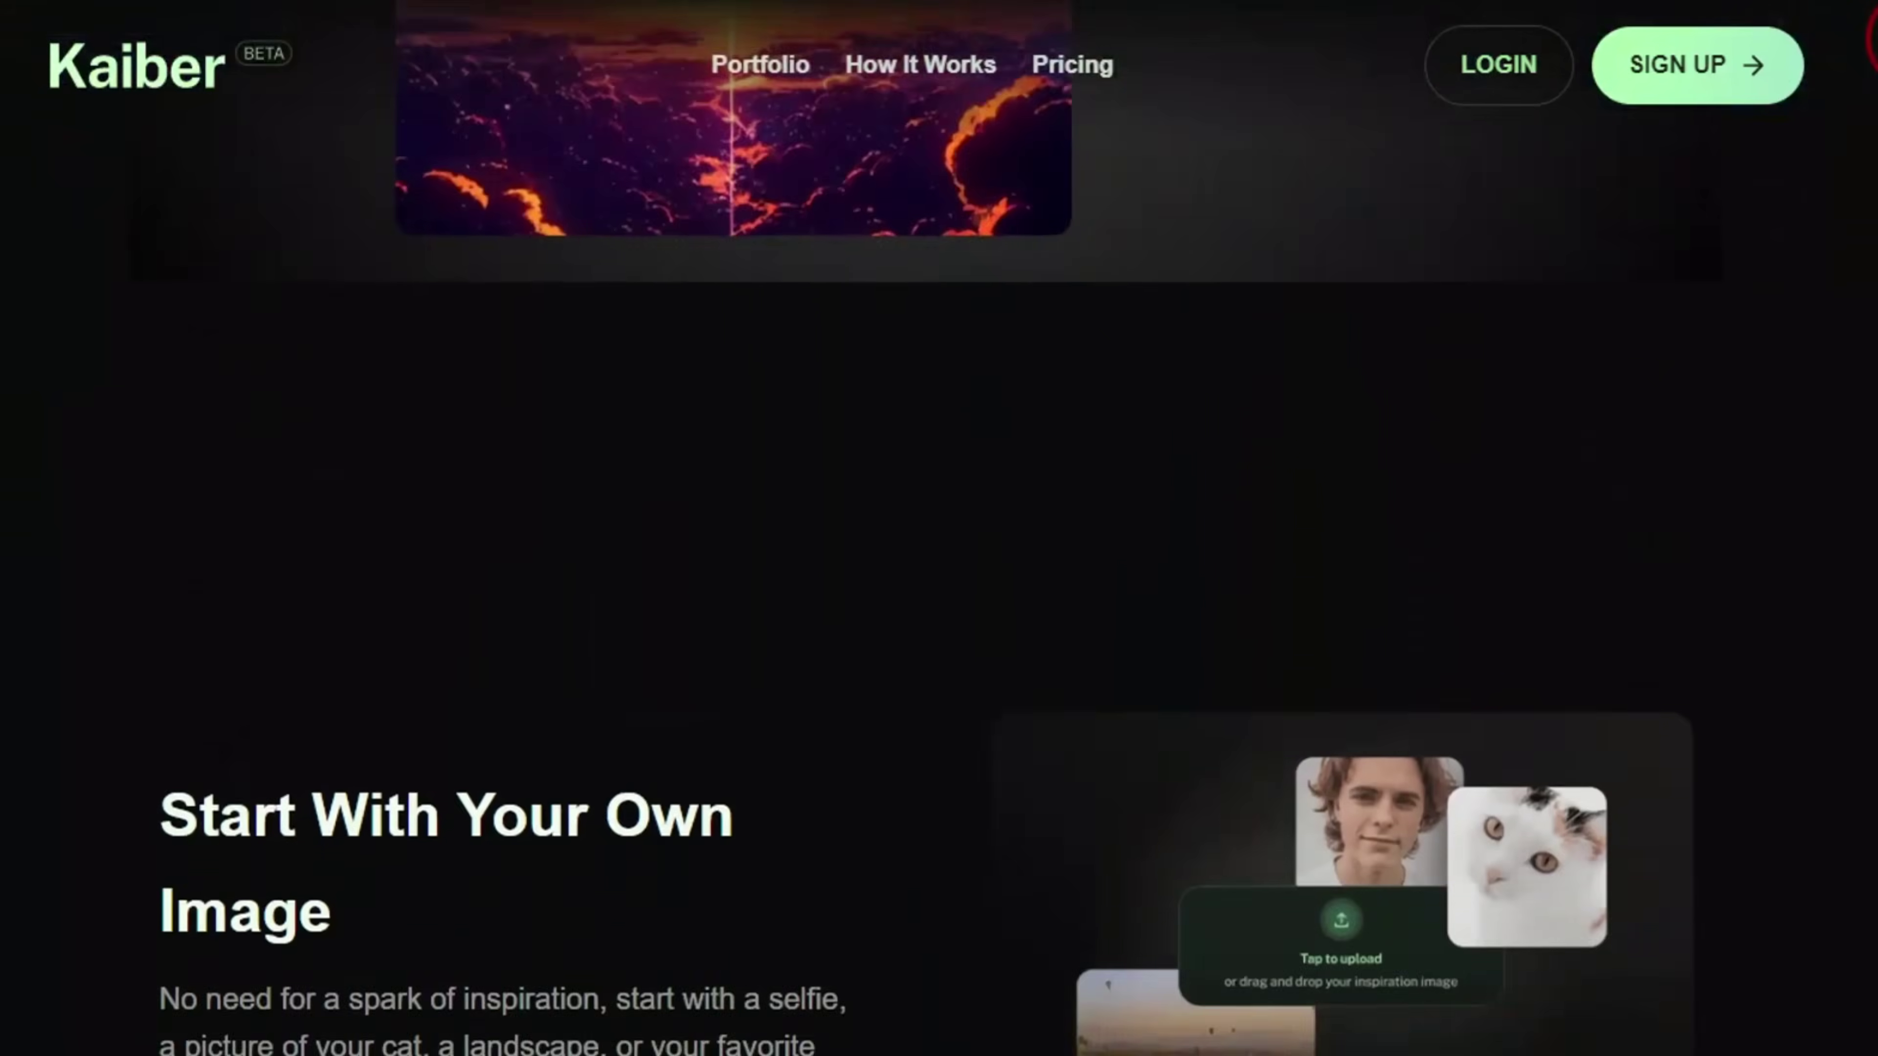
scroll(939, 518, "down", 6)
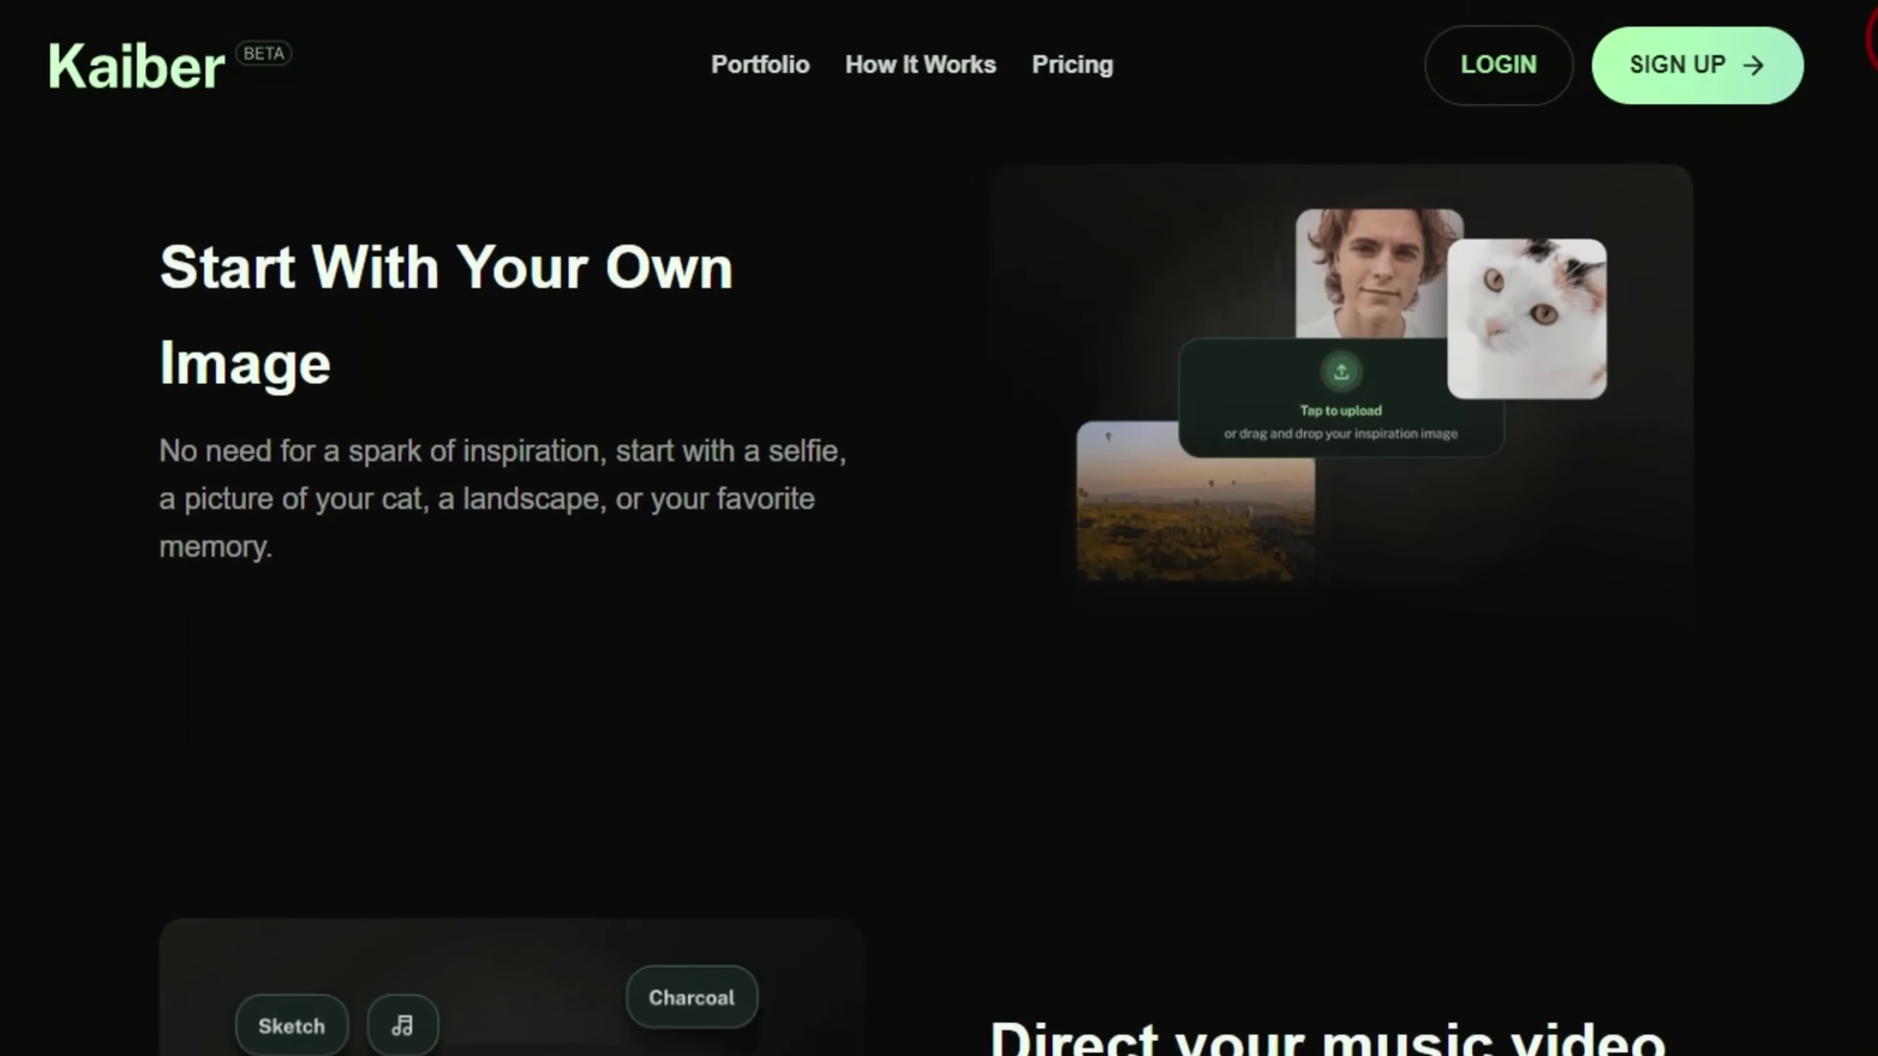
scroll(939, 518, "down", 4)
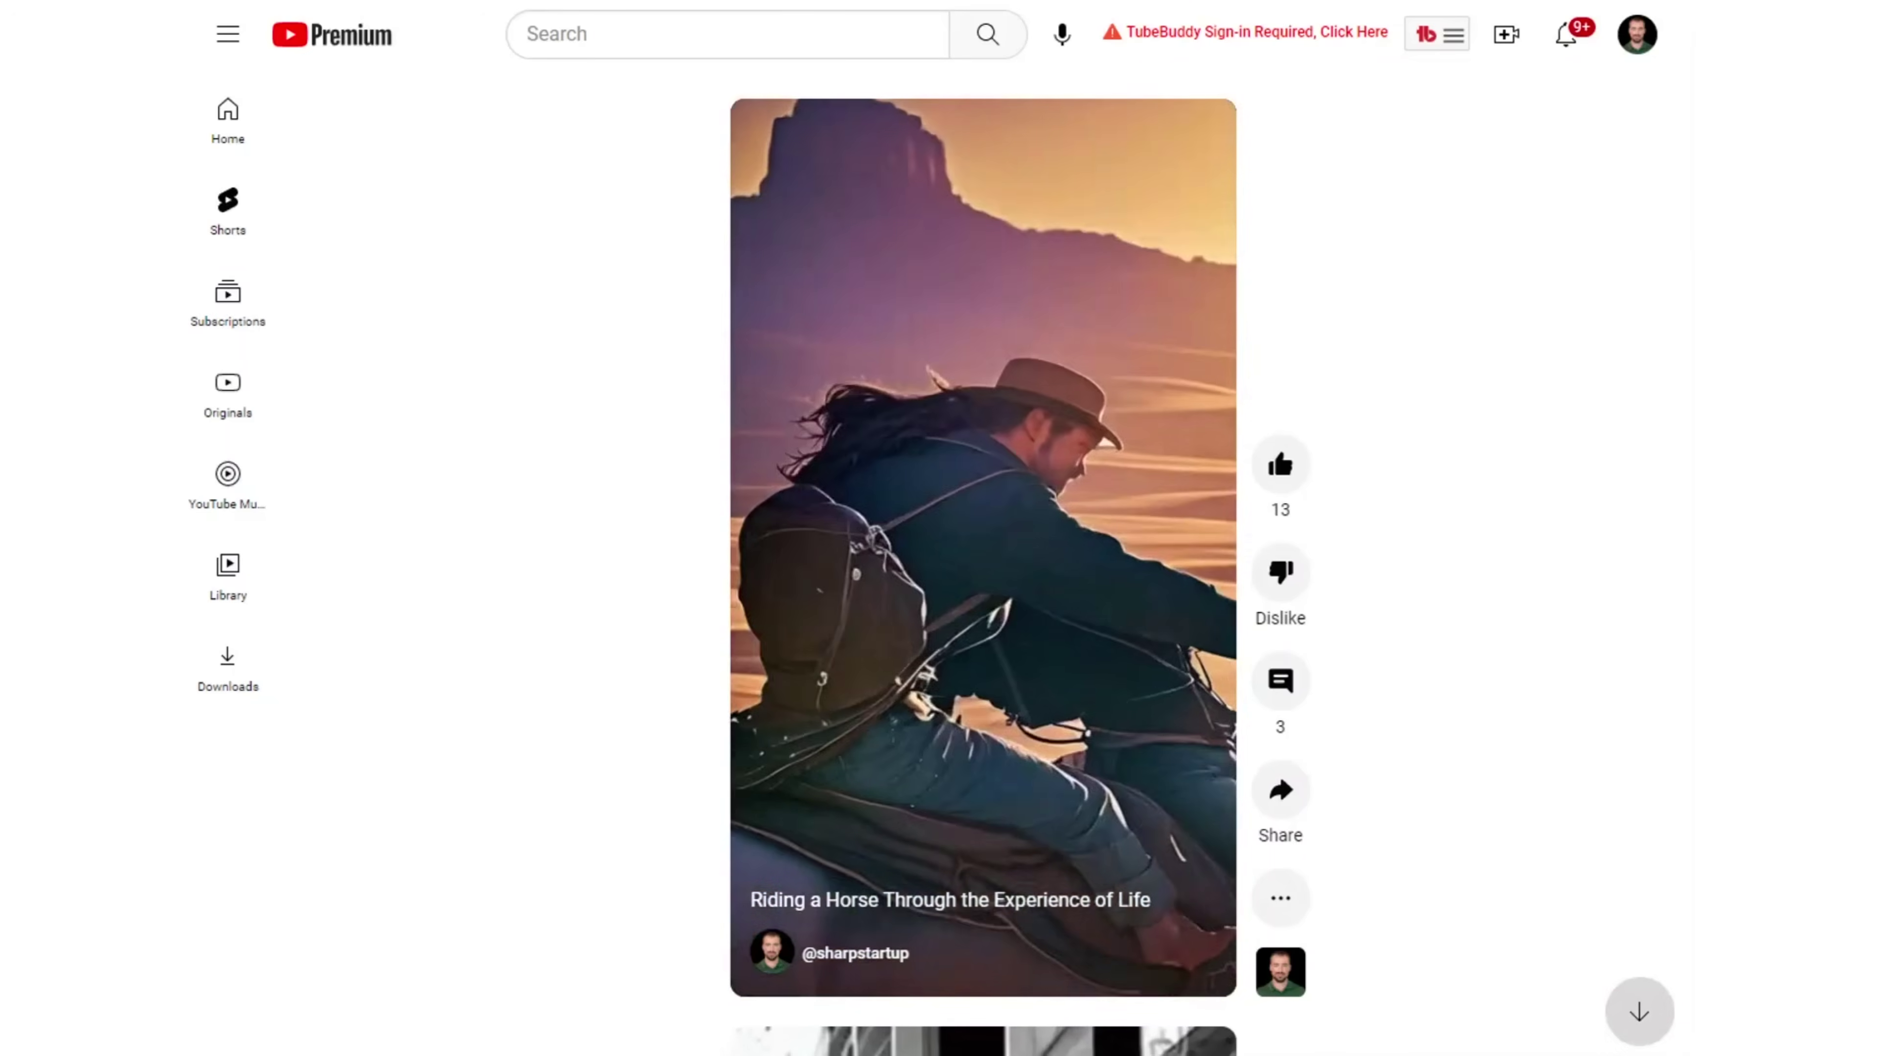
left_click(1653, 1032)
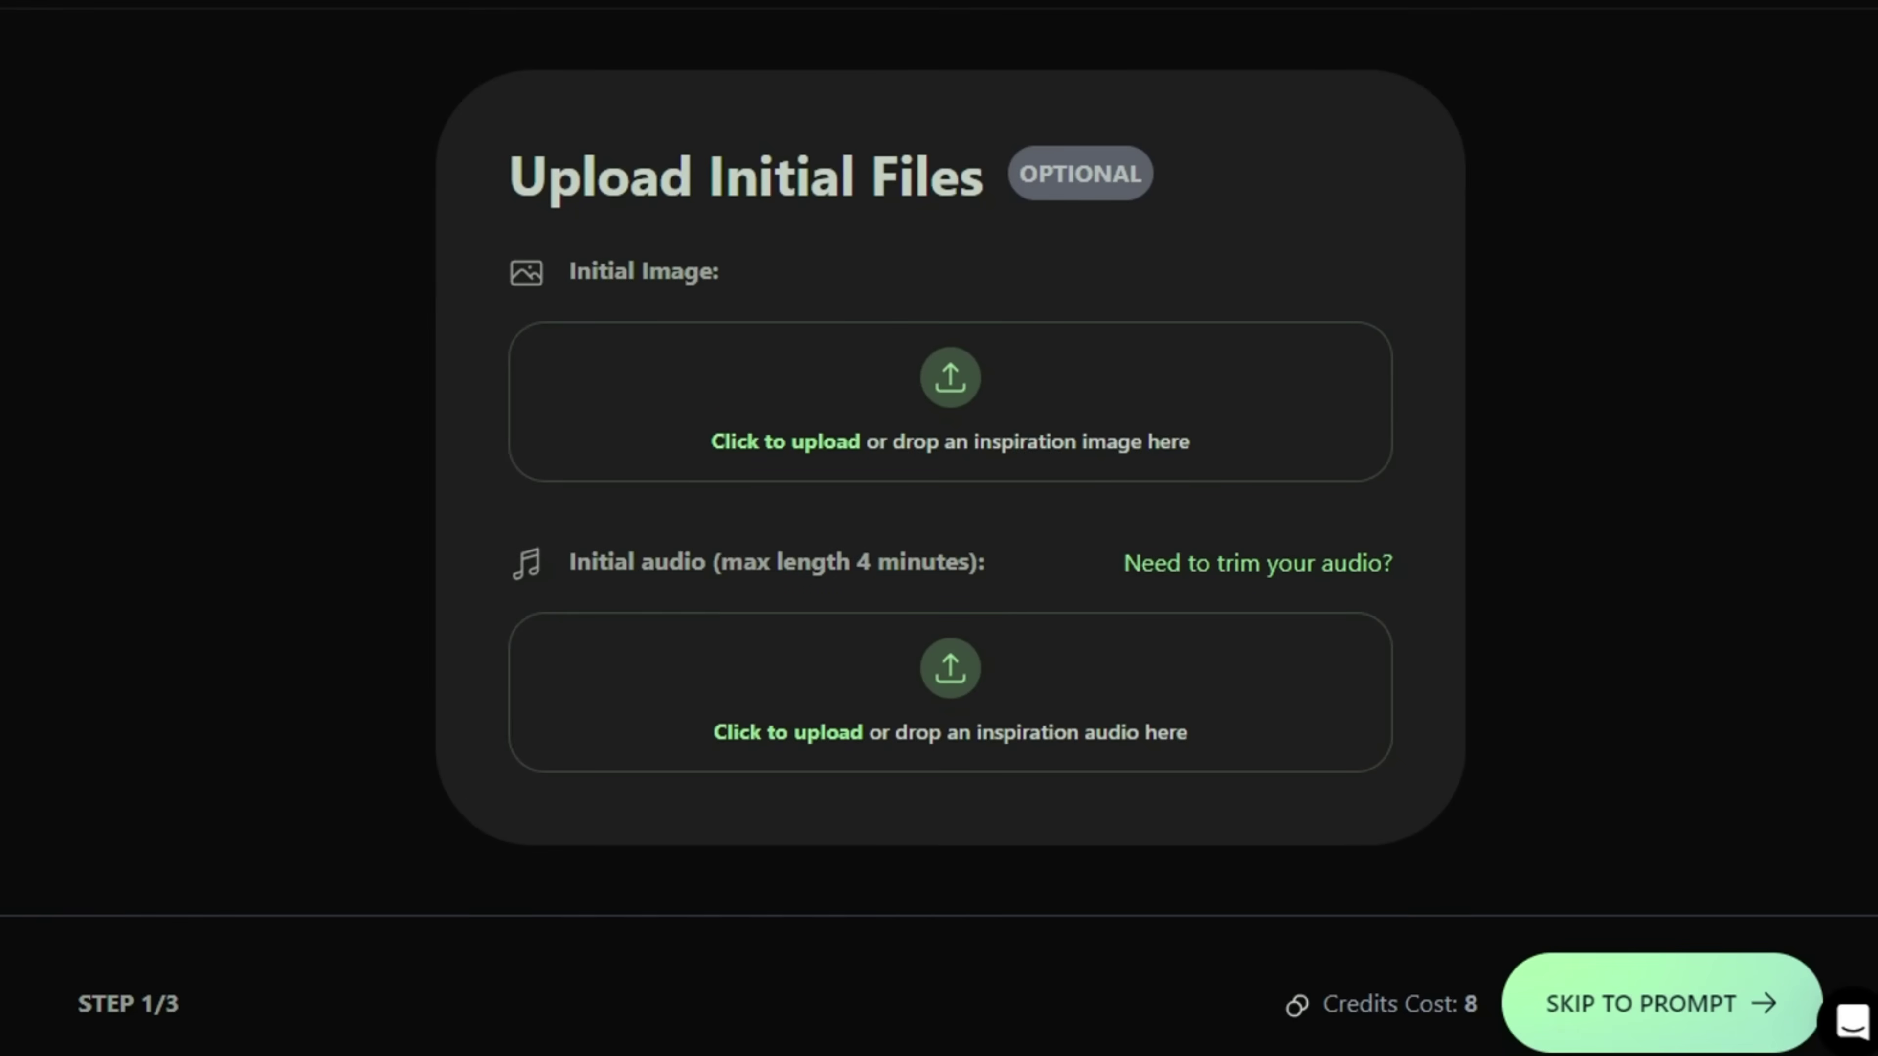
- In Kaiber's new video setup, upload the anime New York street picture as the initial image
scroll(1326, 537, "down", 2)
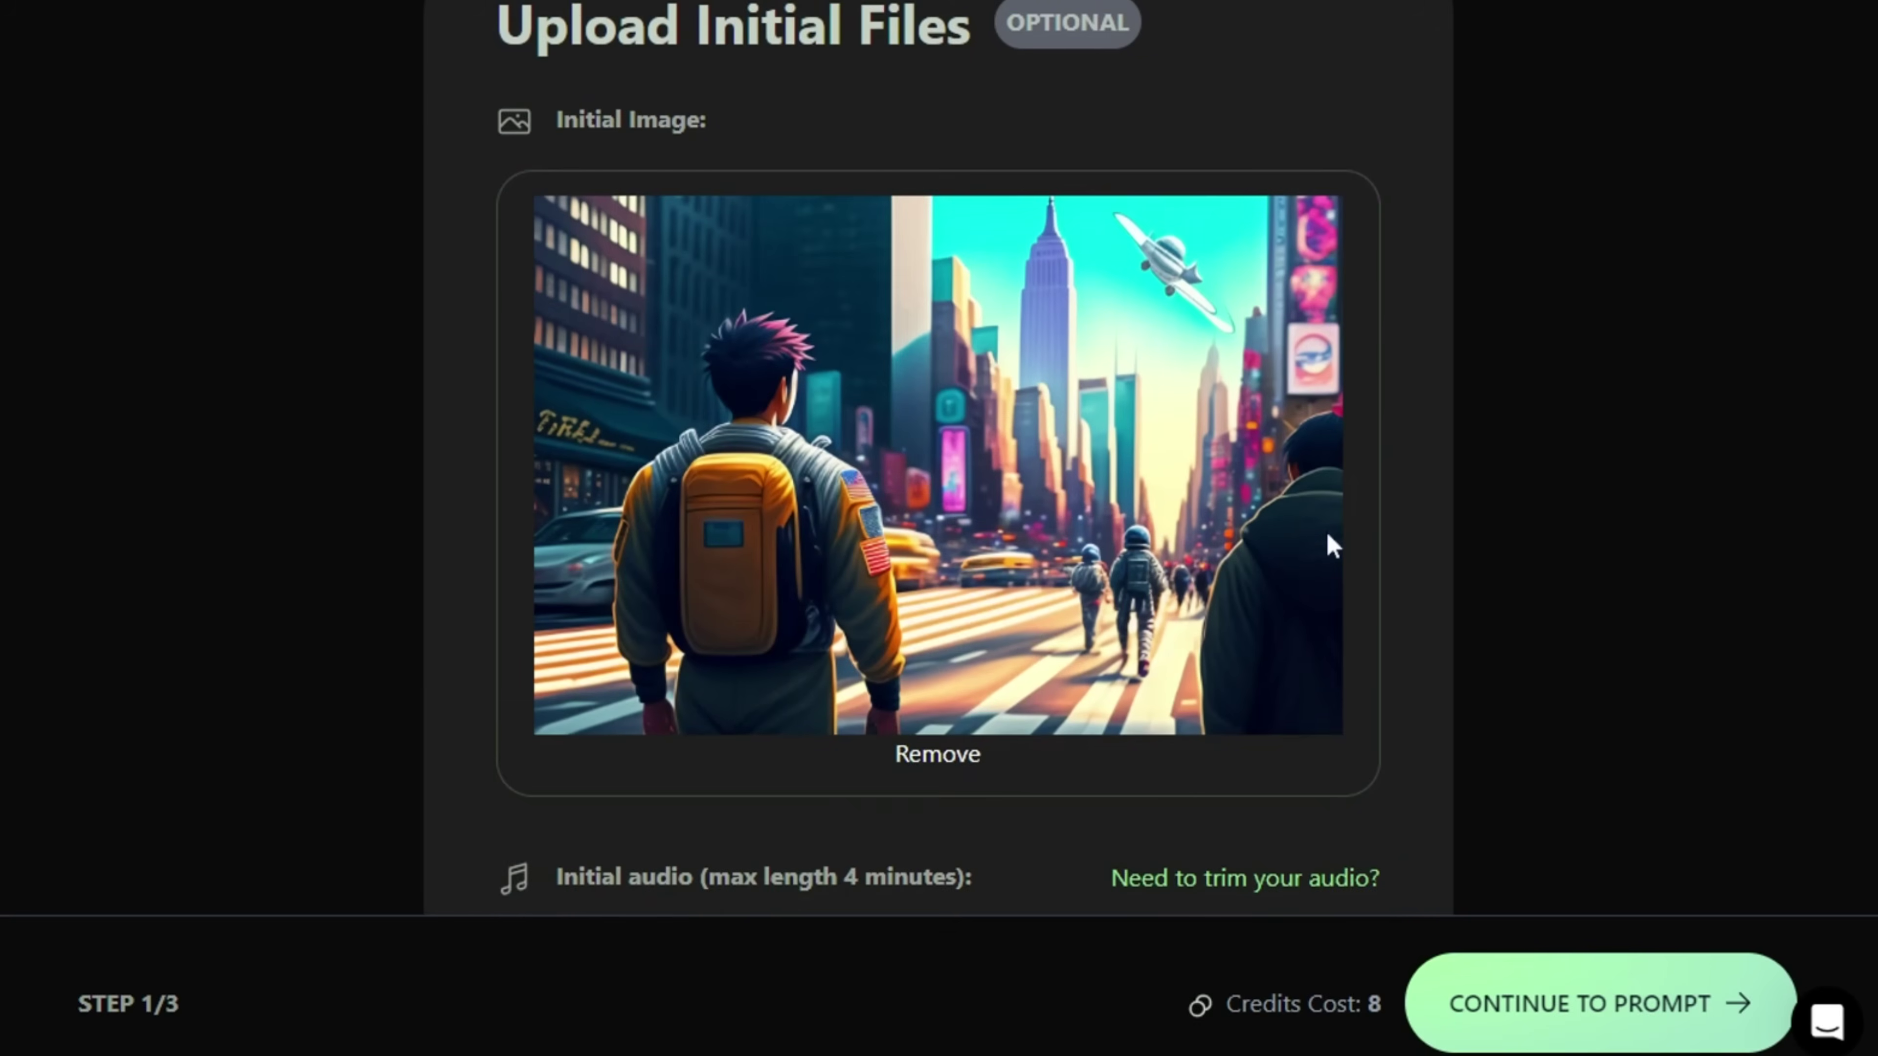
scroll(1325, 533, "down", 2)
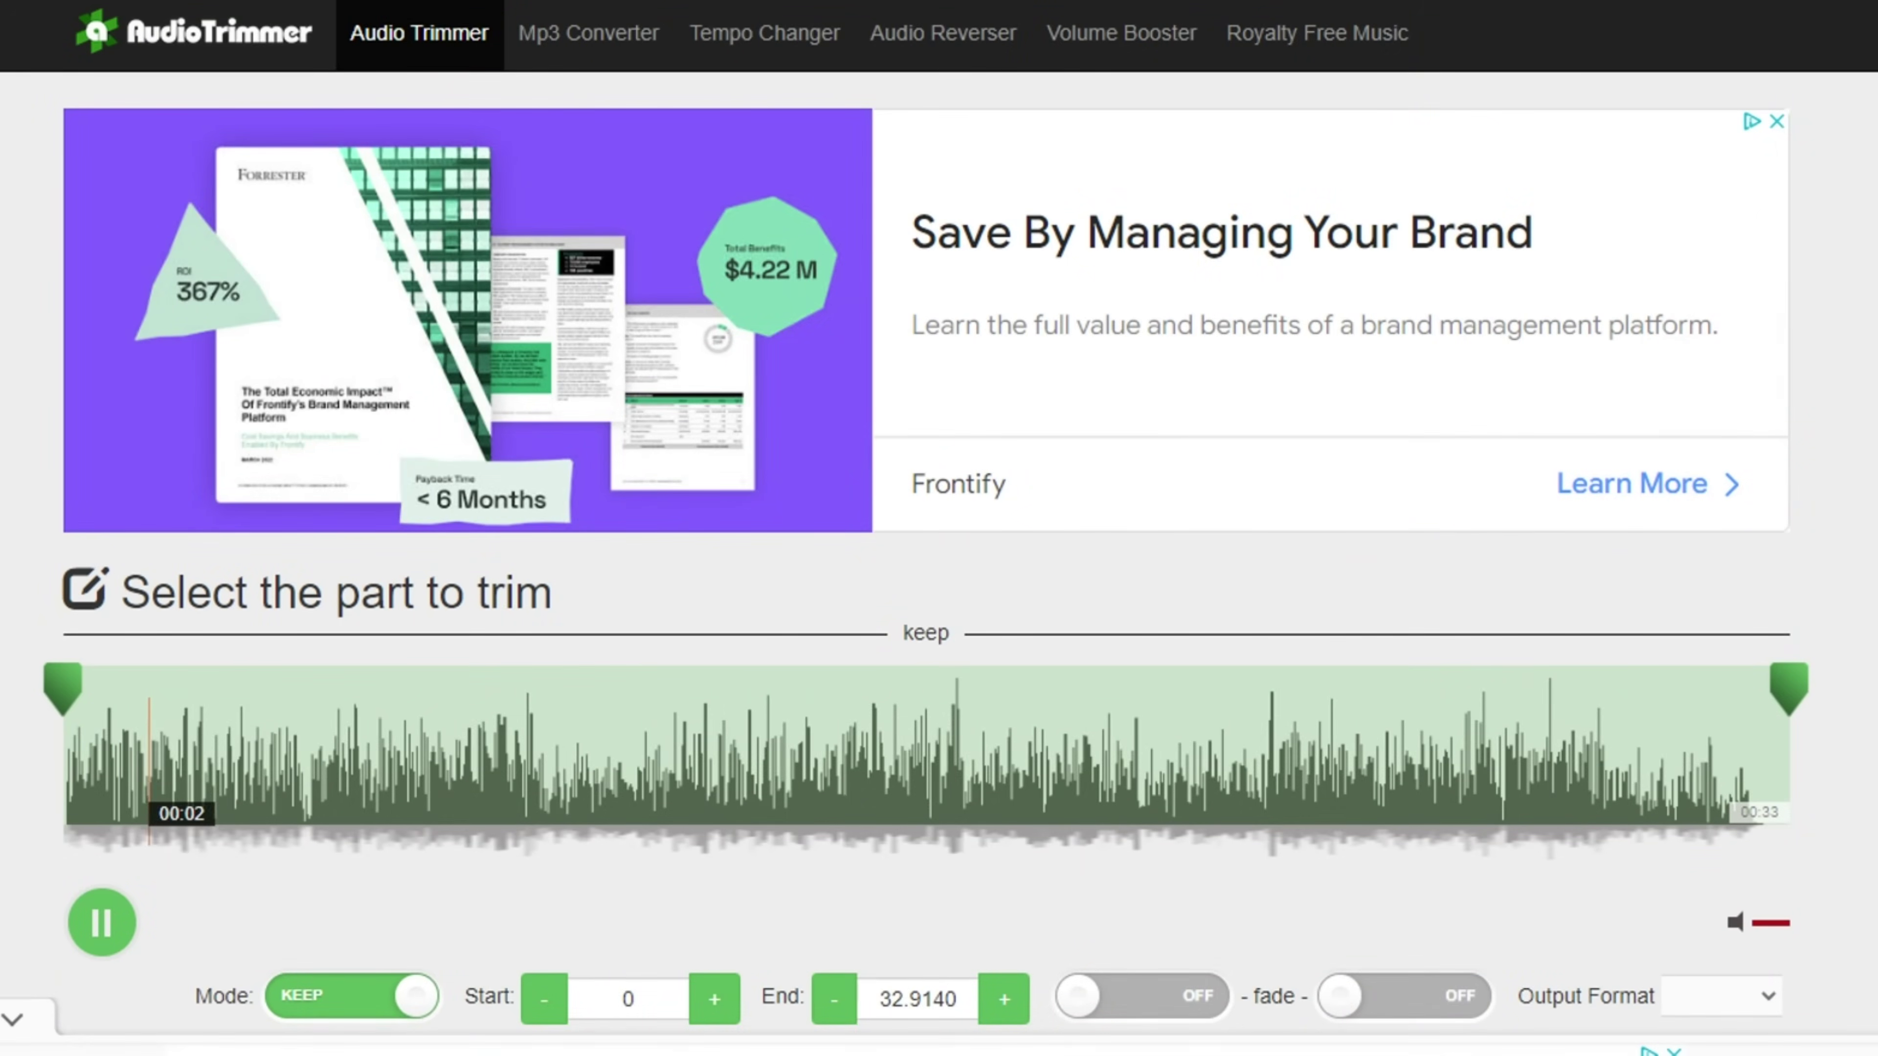
- In AudioTrimmer, crop the audio to keep 0 to 16.55 seconds in wav format and download the trimmed file
scroll(1363, 944, "down", 4)
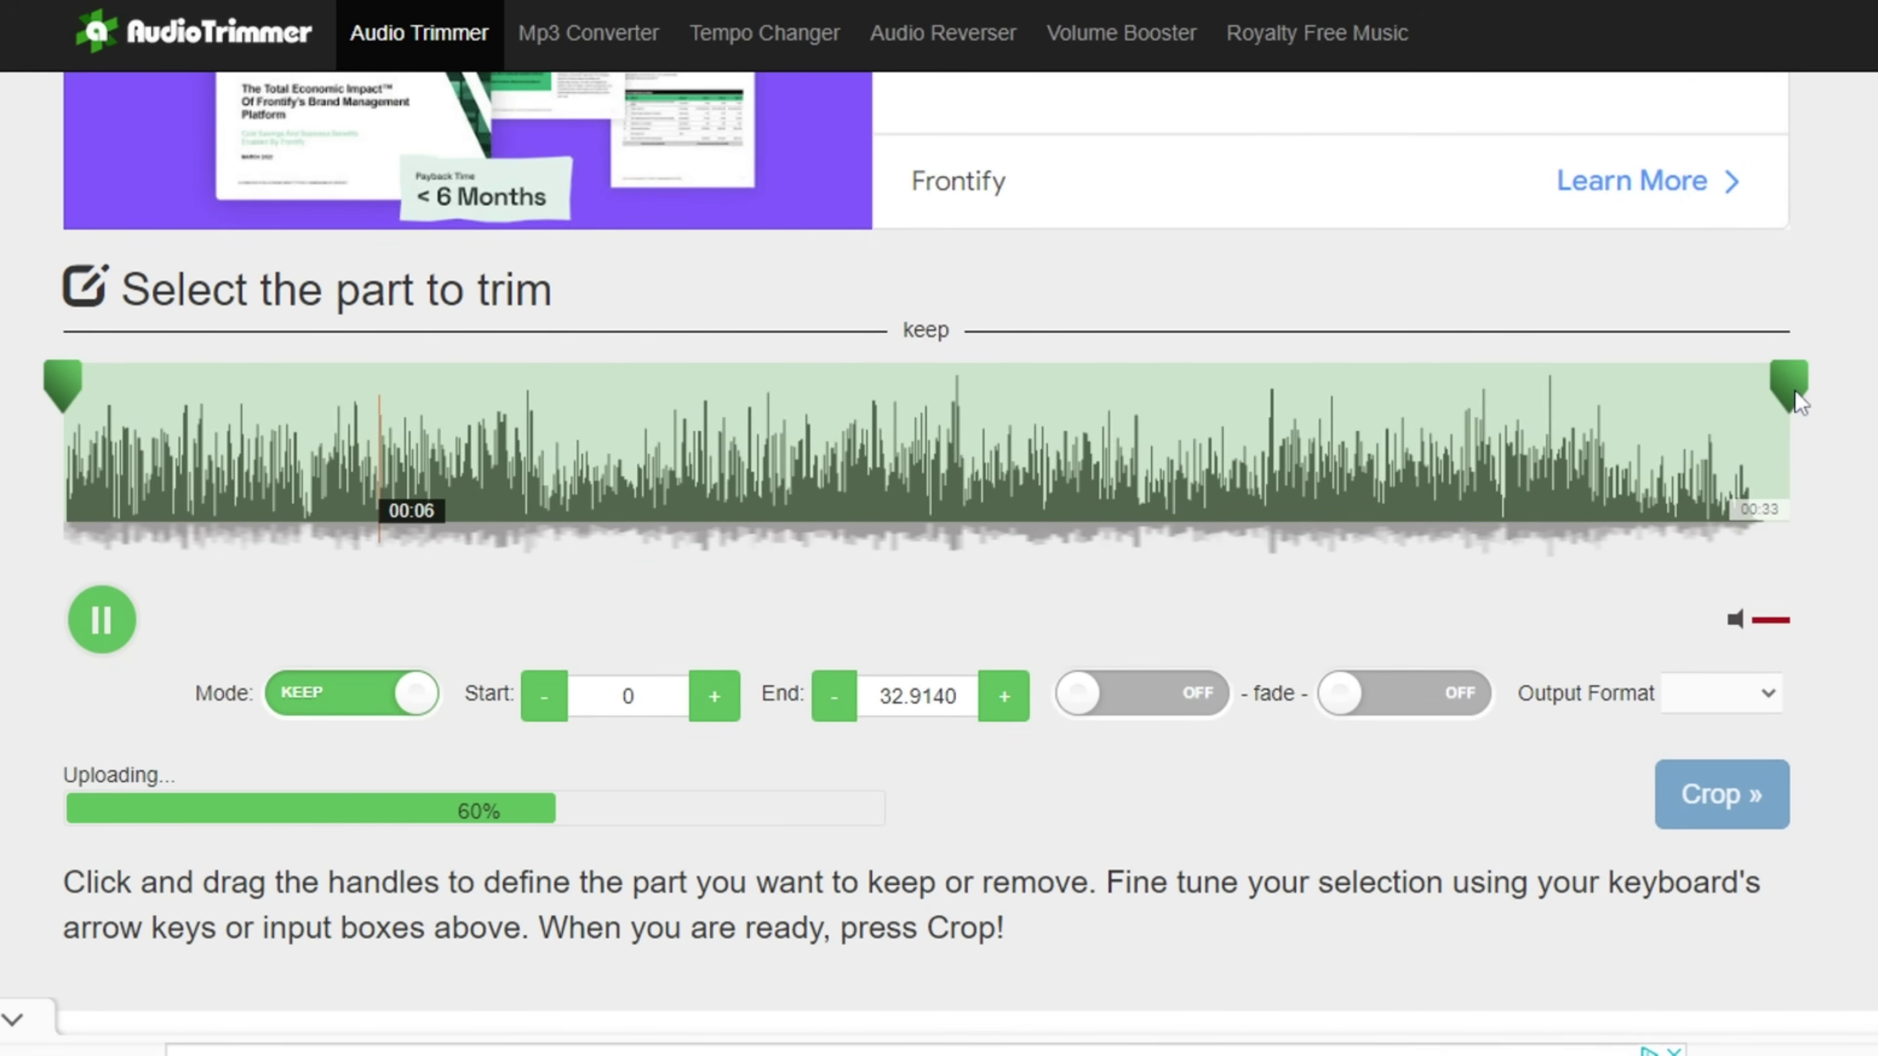
left_click_drag(1790, 389, 939, 407)
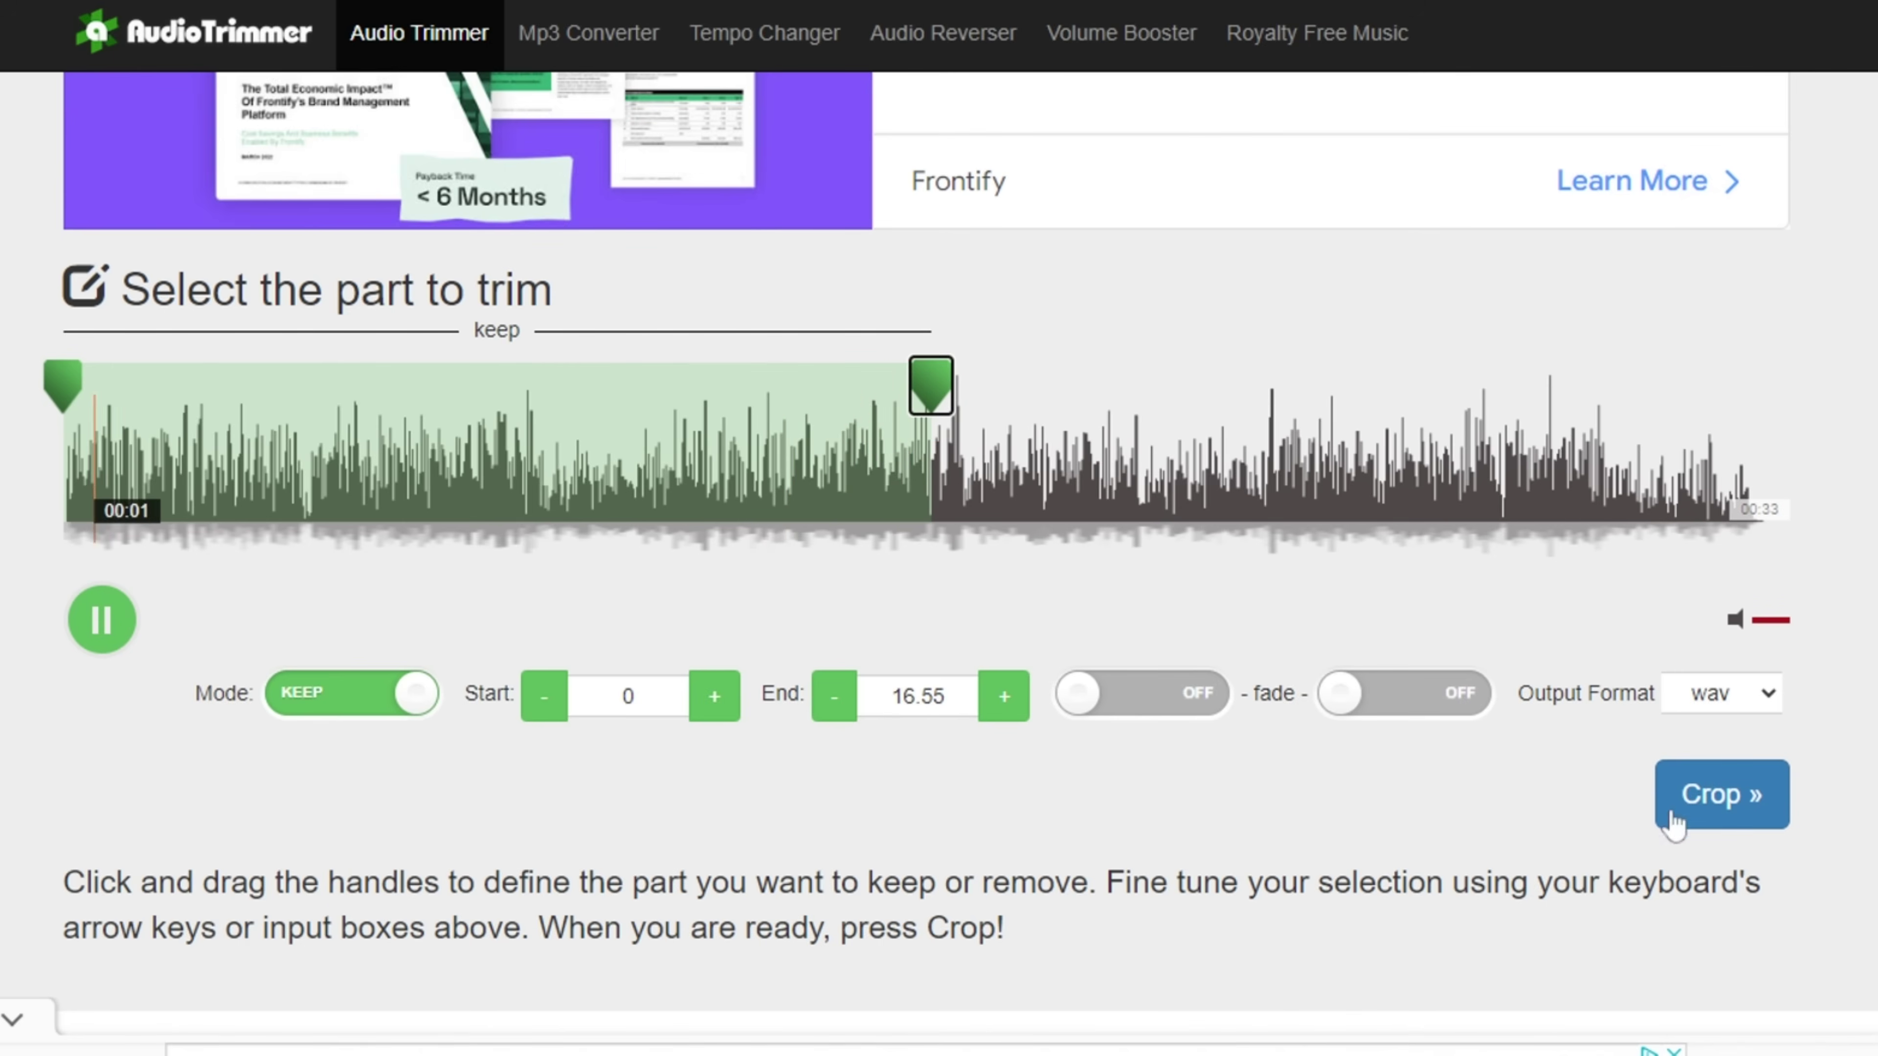
left_click(1727, 814)
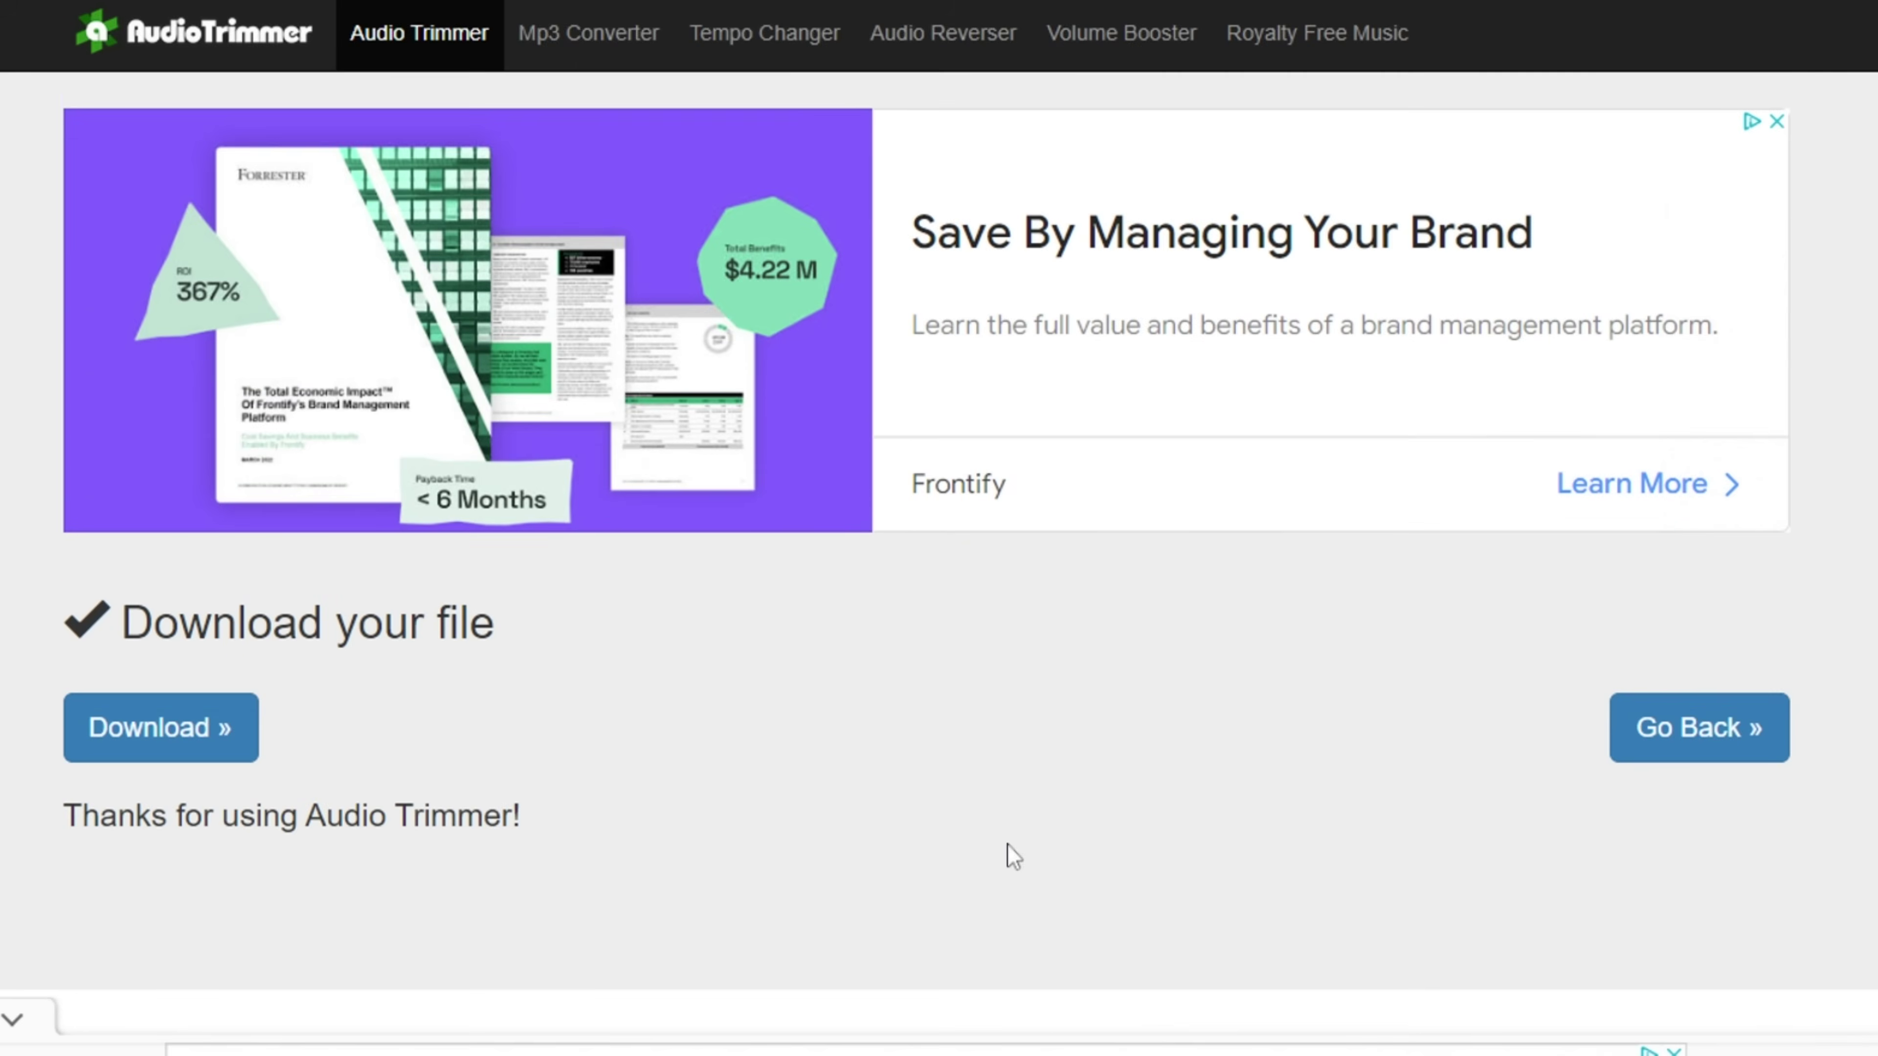
left_click(243, 746)
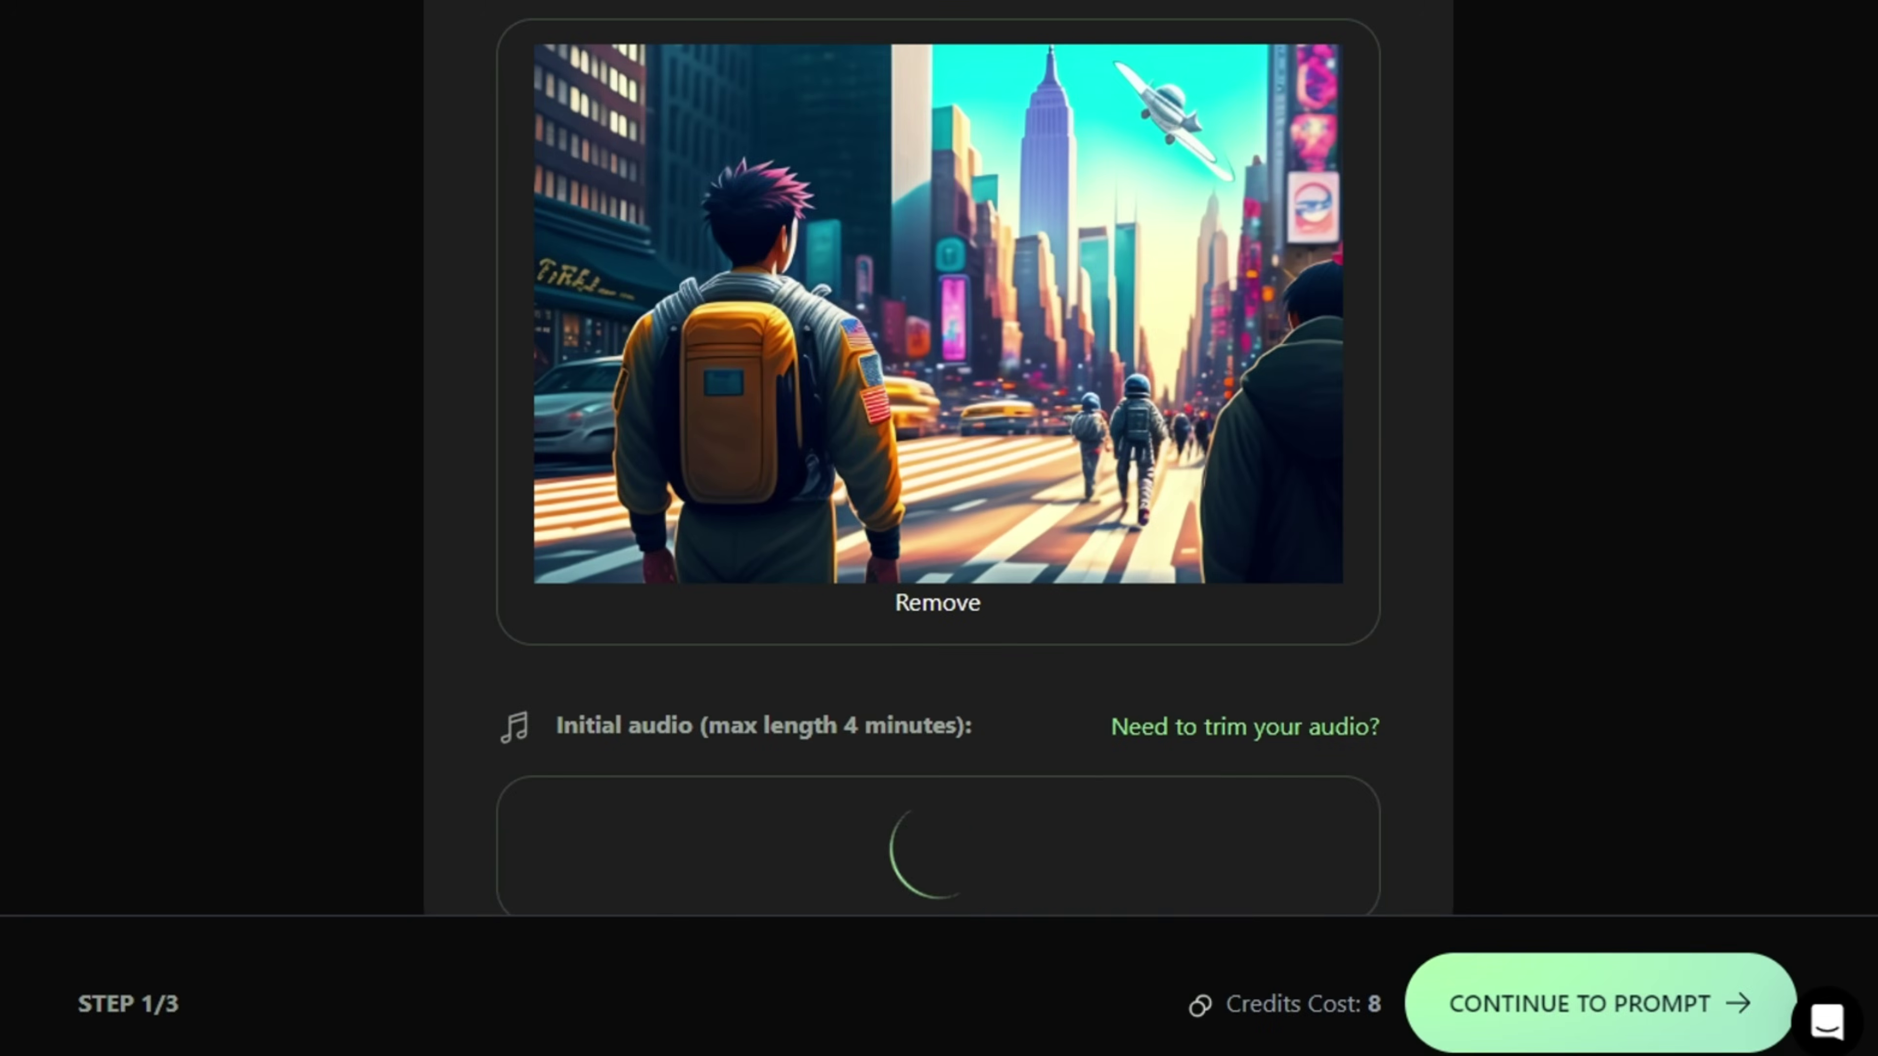
- Switch back to Kaiber, upload the trimmed clip as the initial audio, check the credits cost and continue to the prompt
scroll(1400, 755, "down", 3)
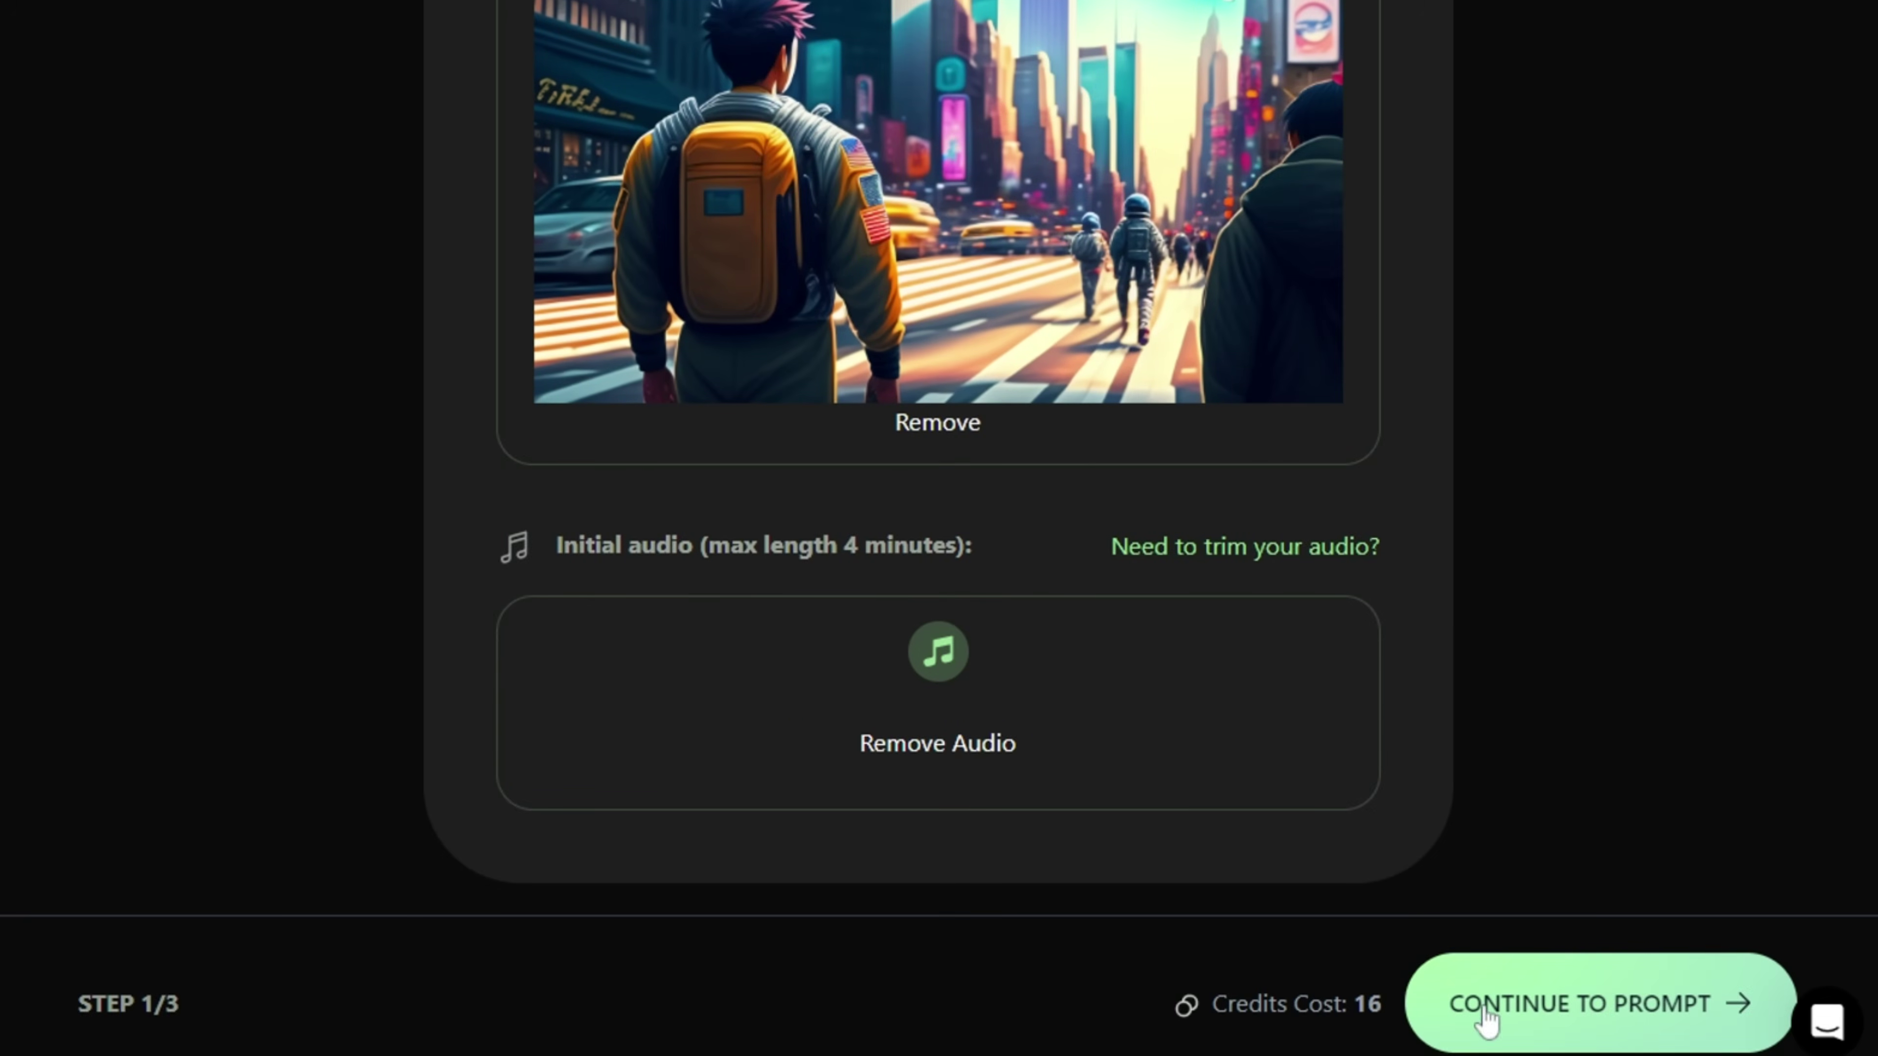
left_click_drag(1210, 1004, 1398, 1006)
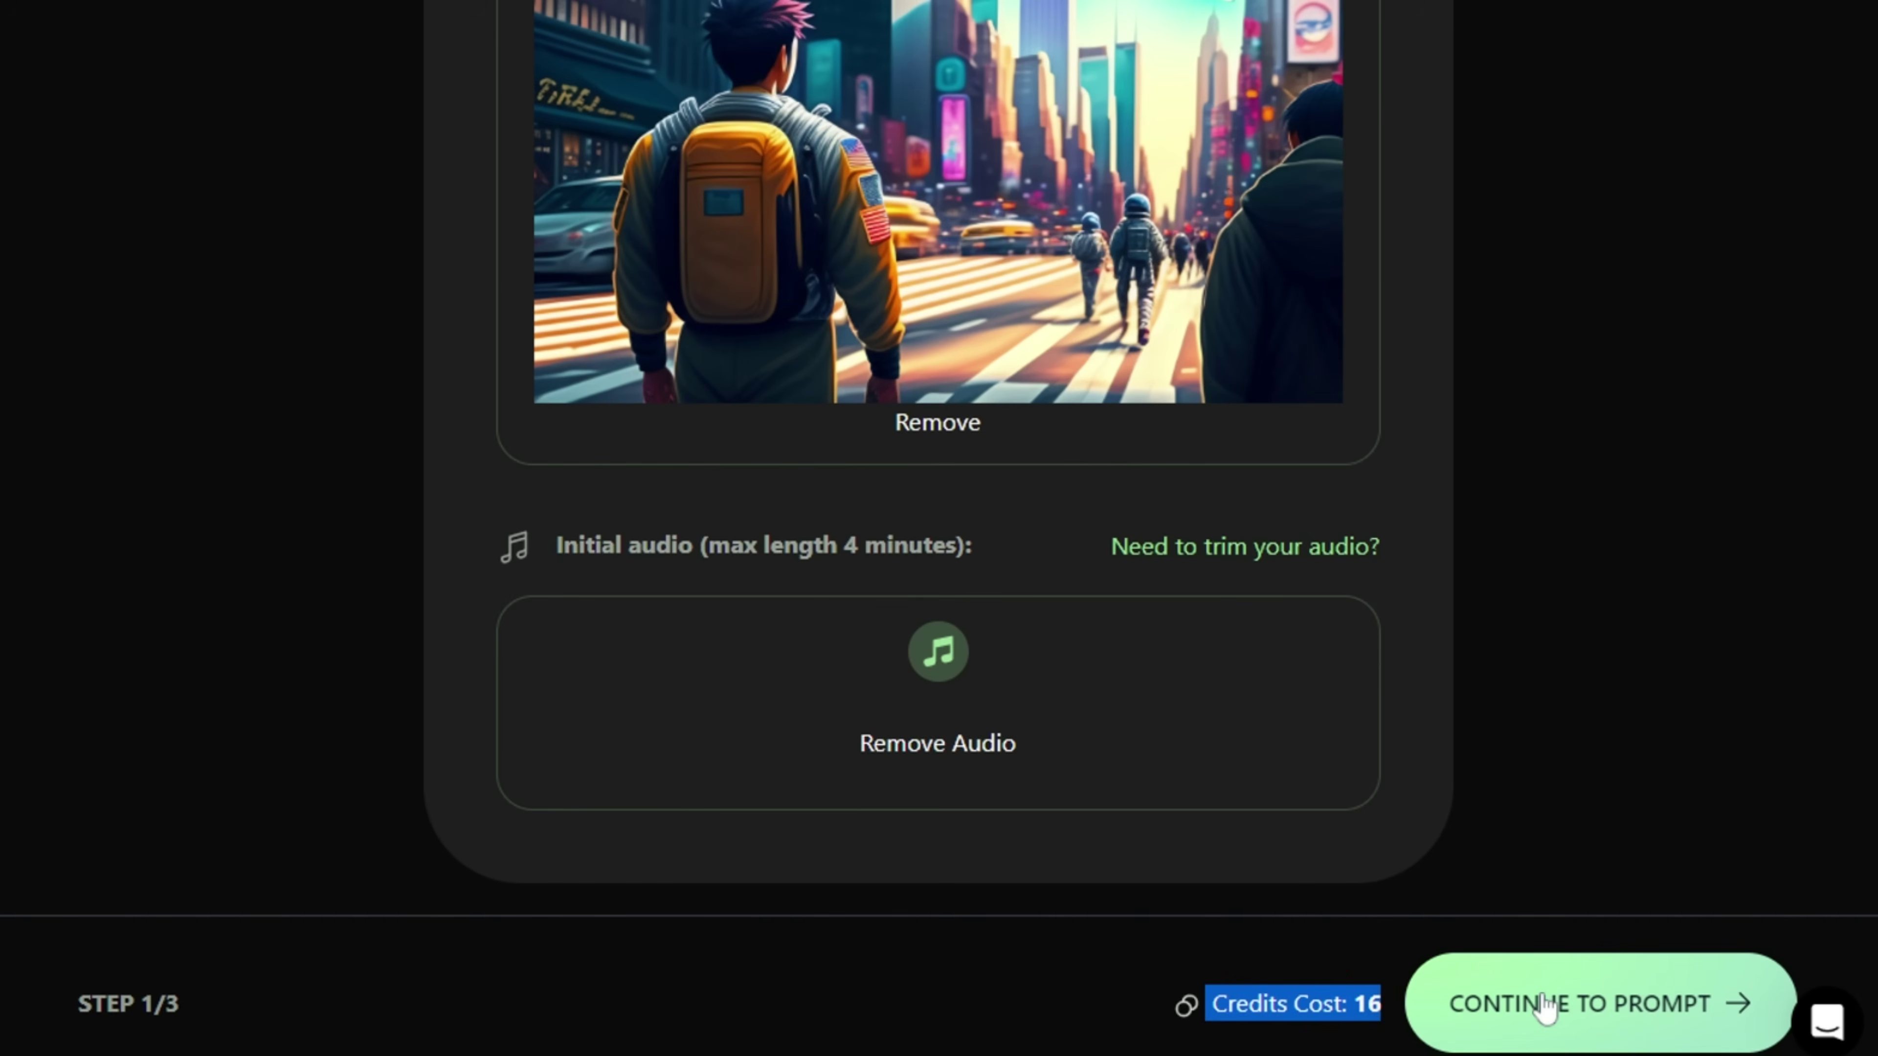
left_click(1545, 1006)
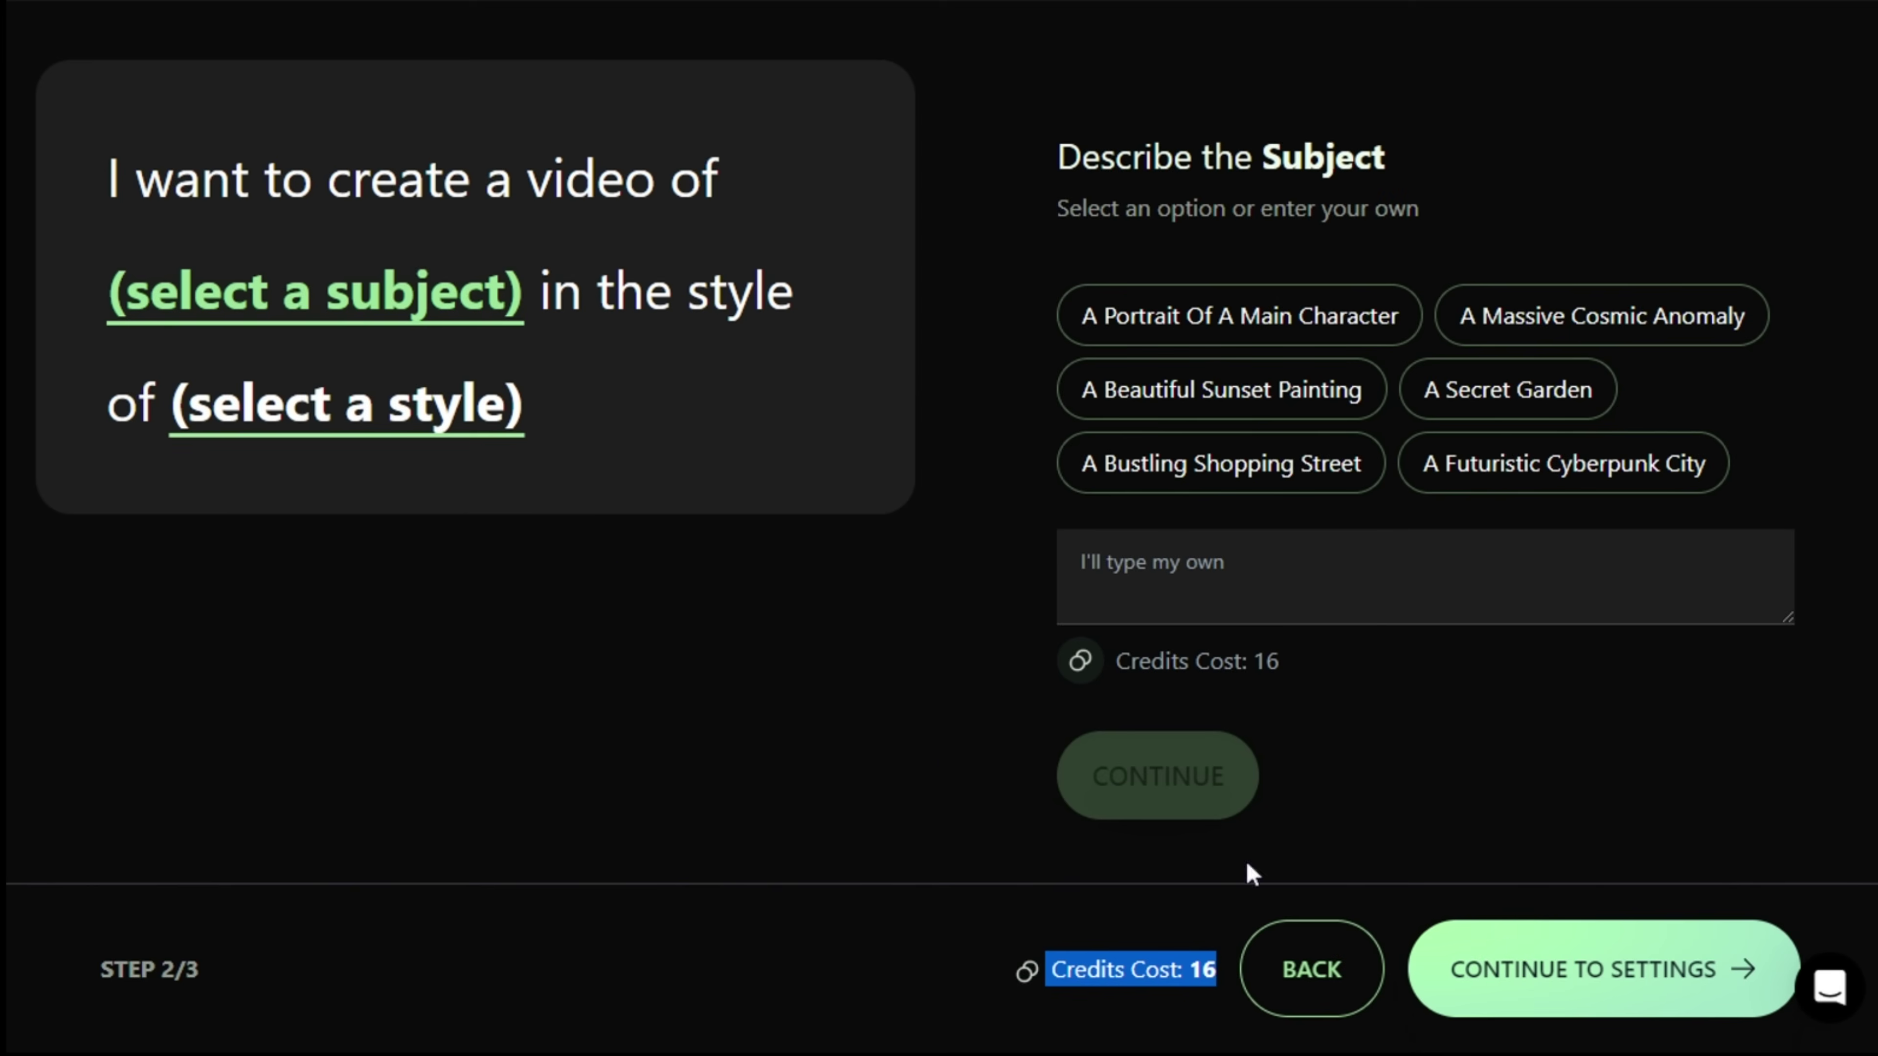
- Describe the video subject as "astronaut dancing and jumping in street" and continue to the art style
left_click(1235, 577)
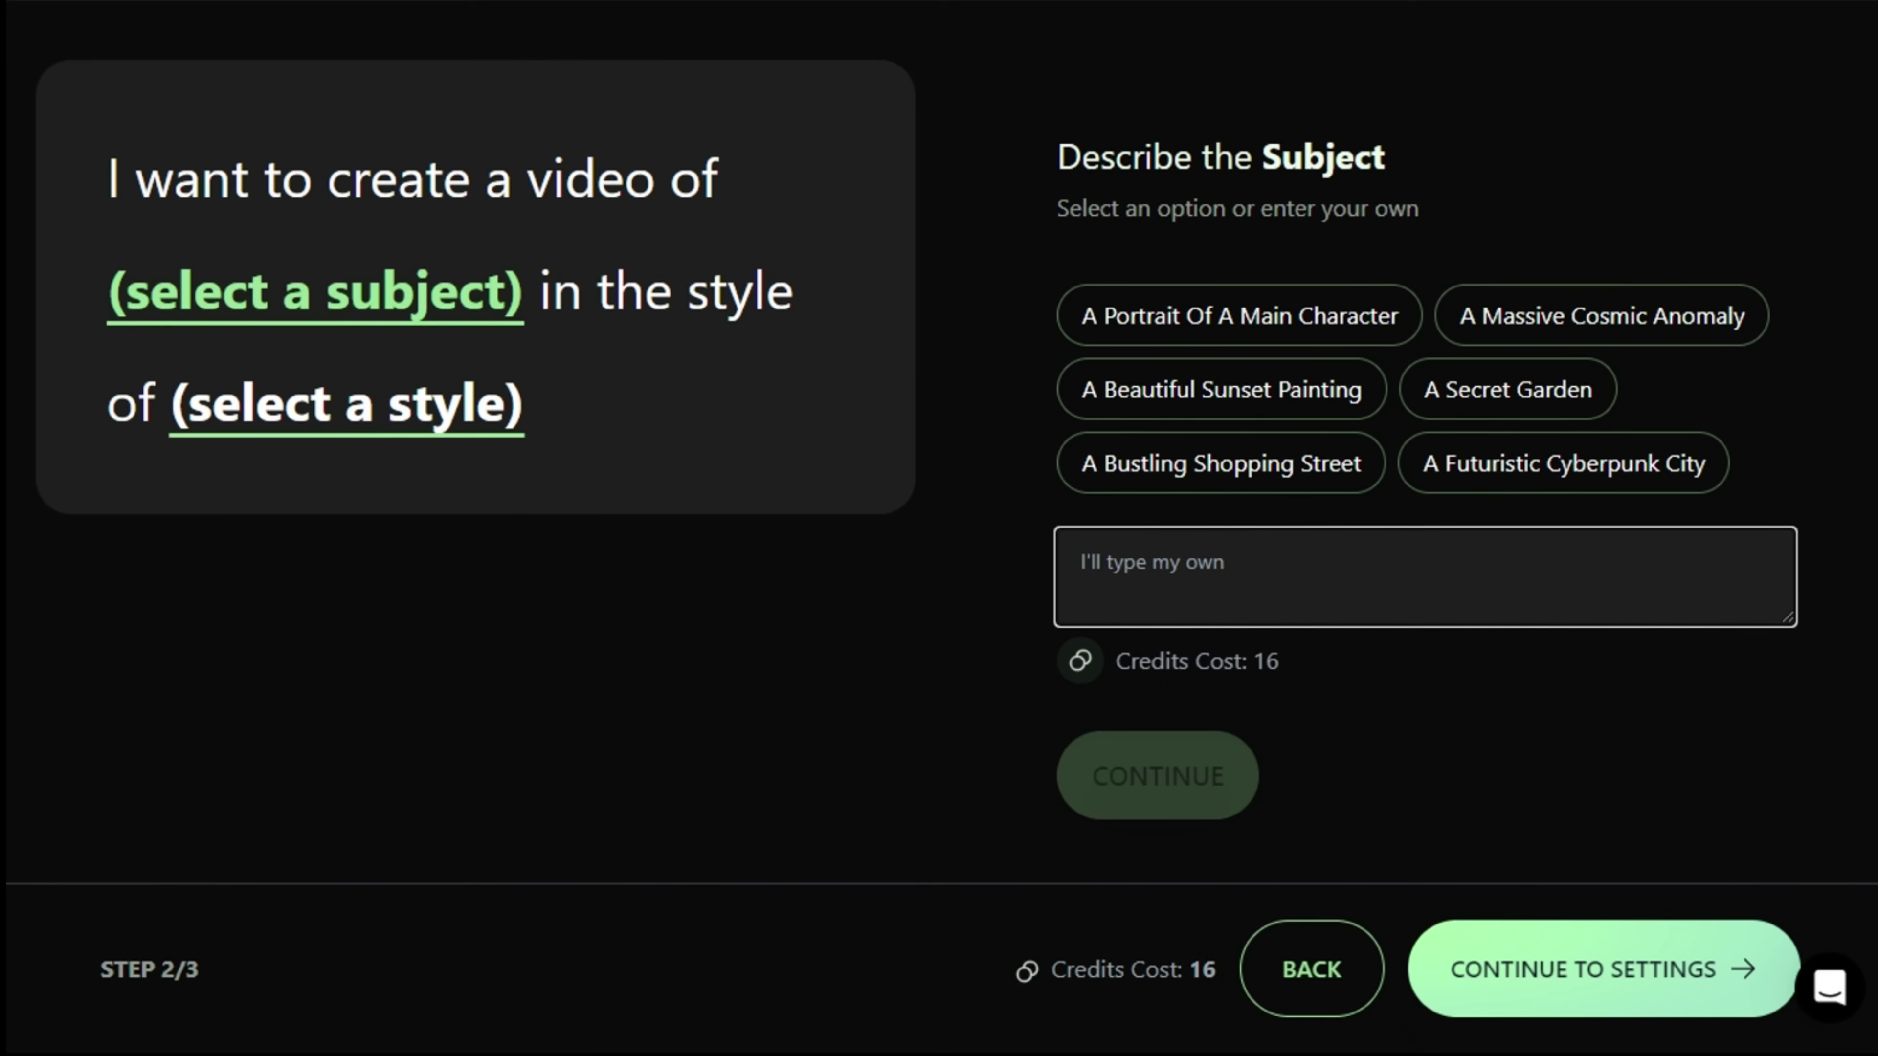
type("astrona")
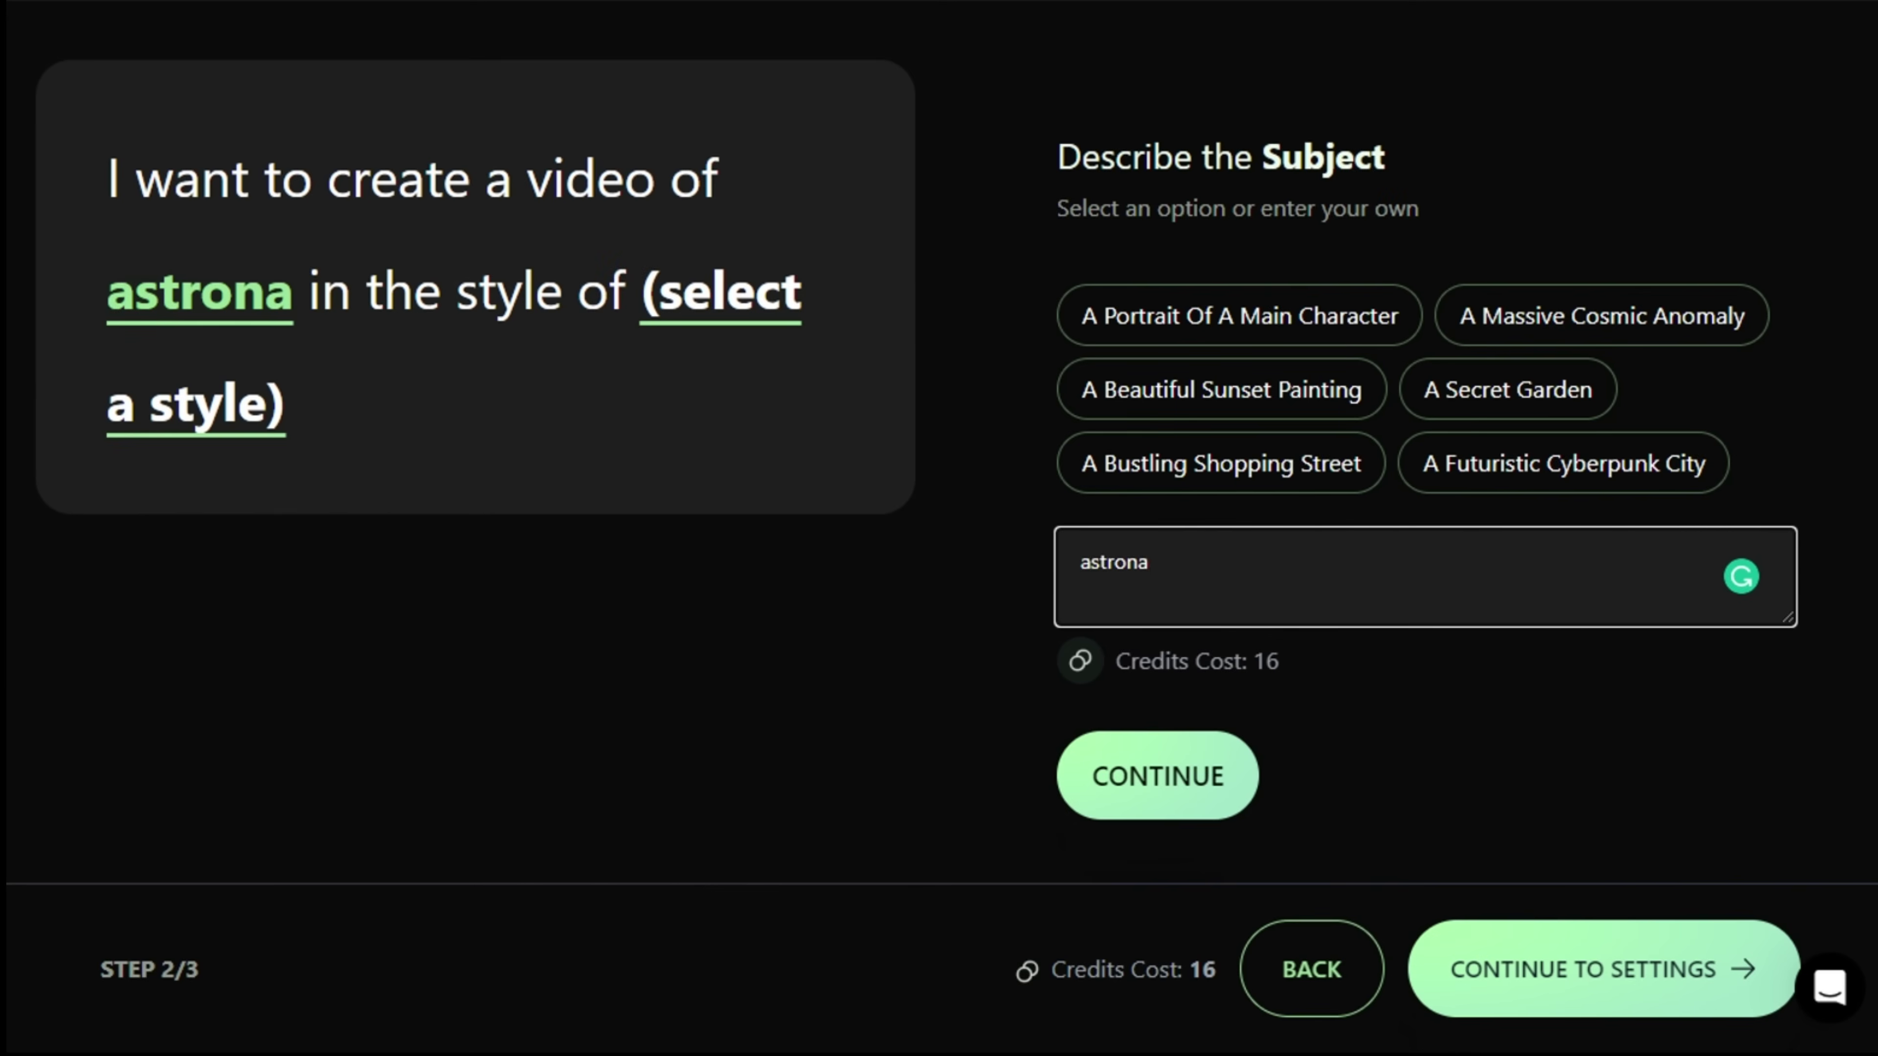
type("ut dancing and jumping in street")
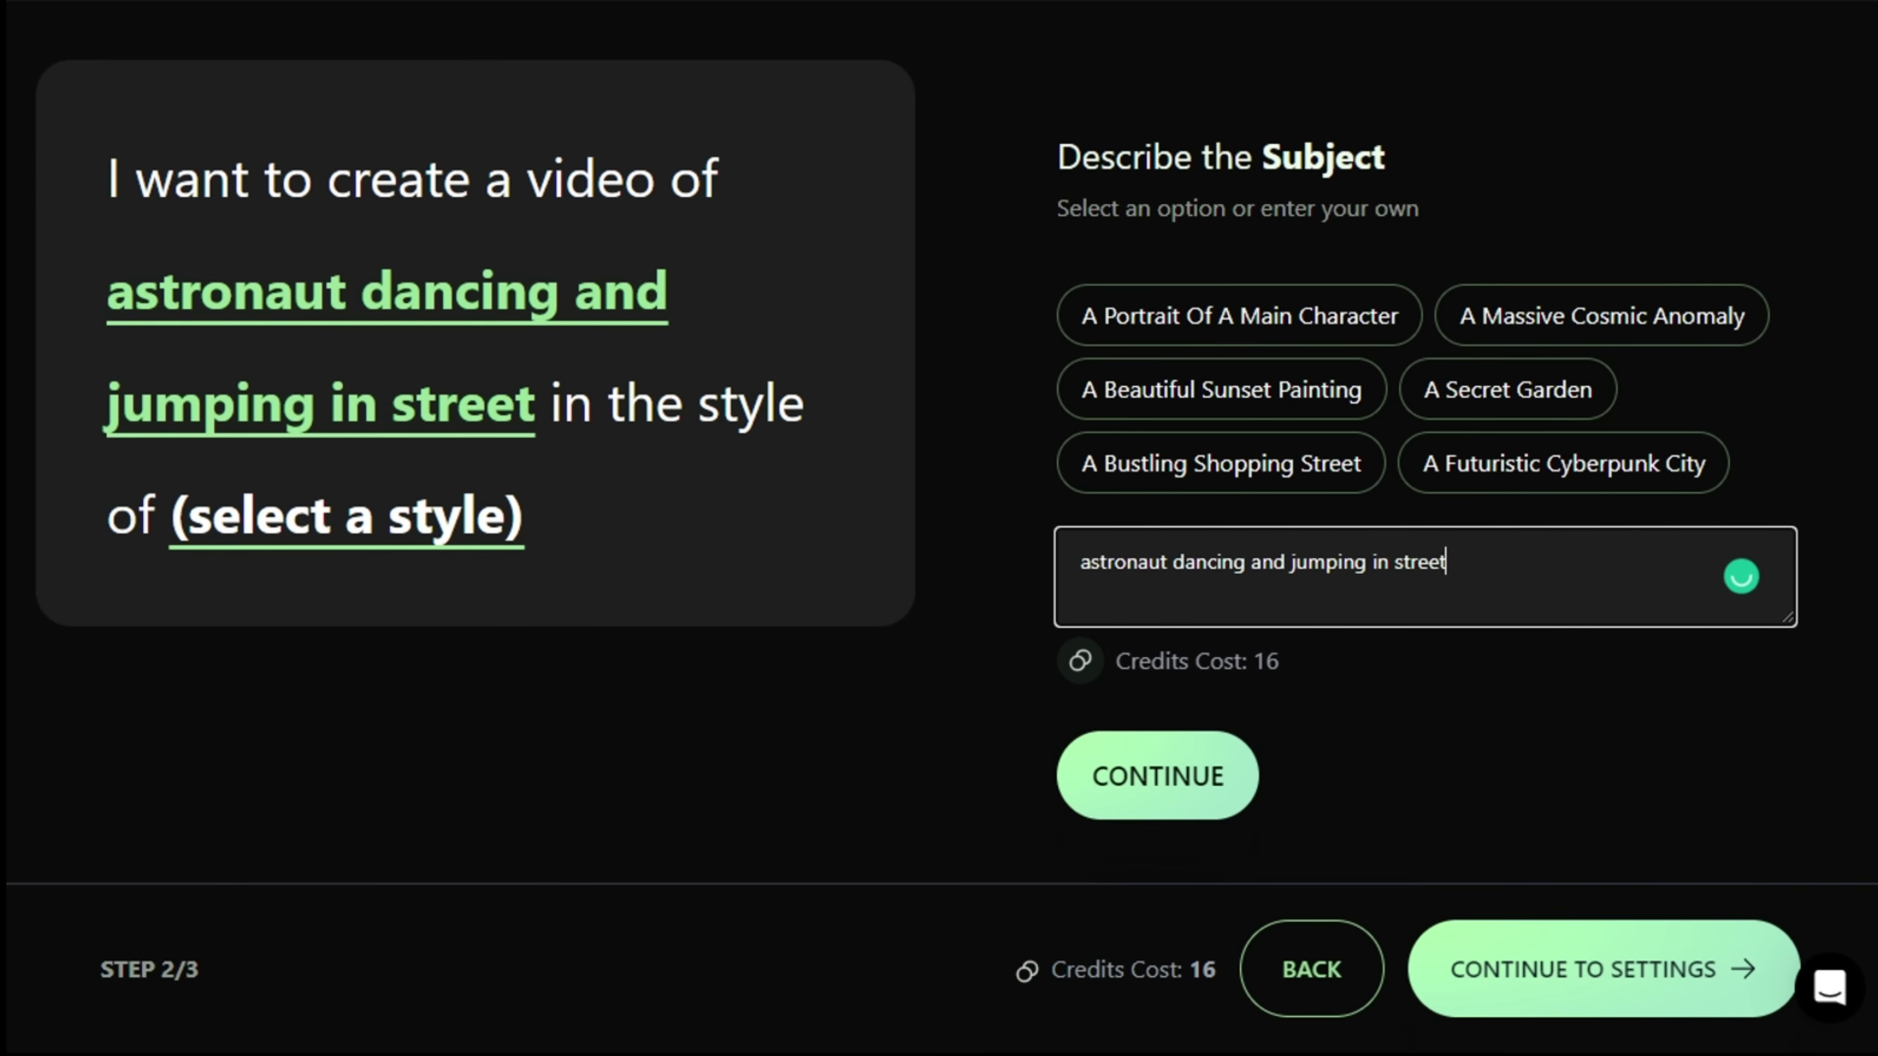
left_click(1420, 735)
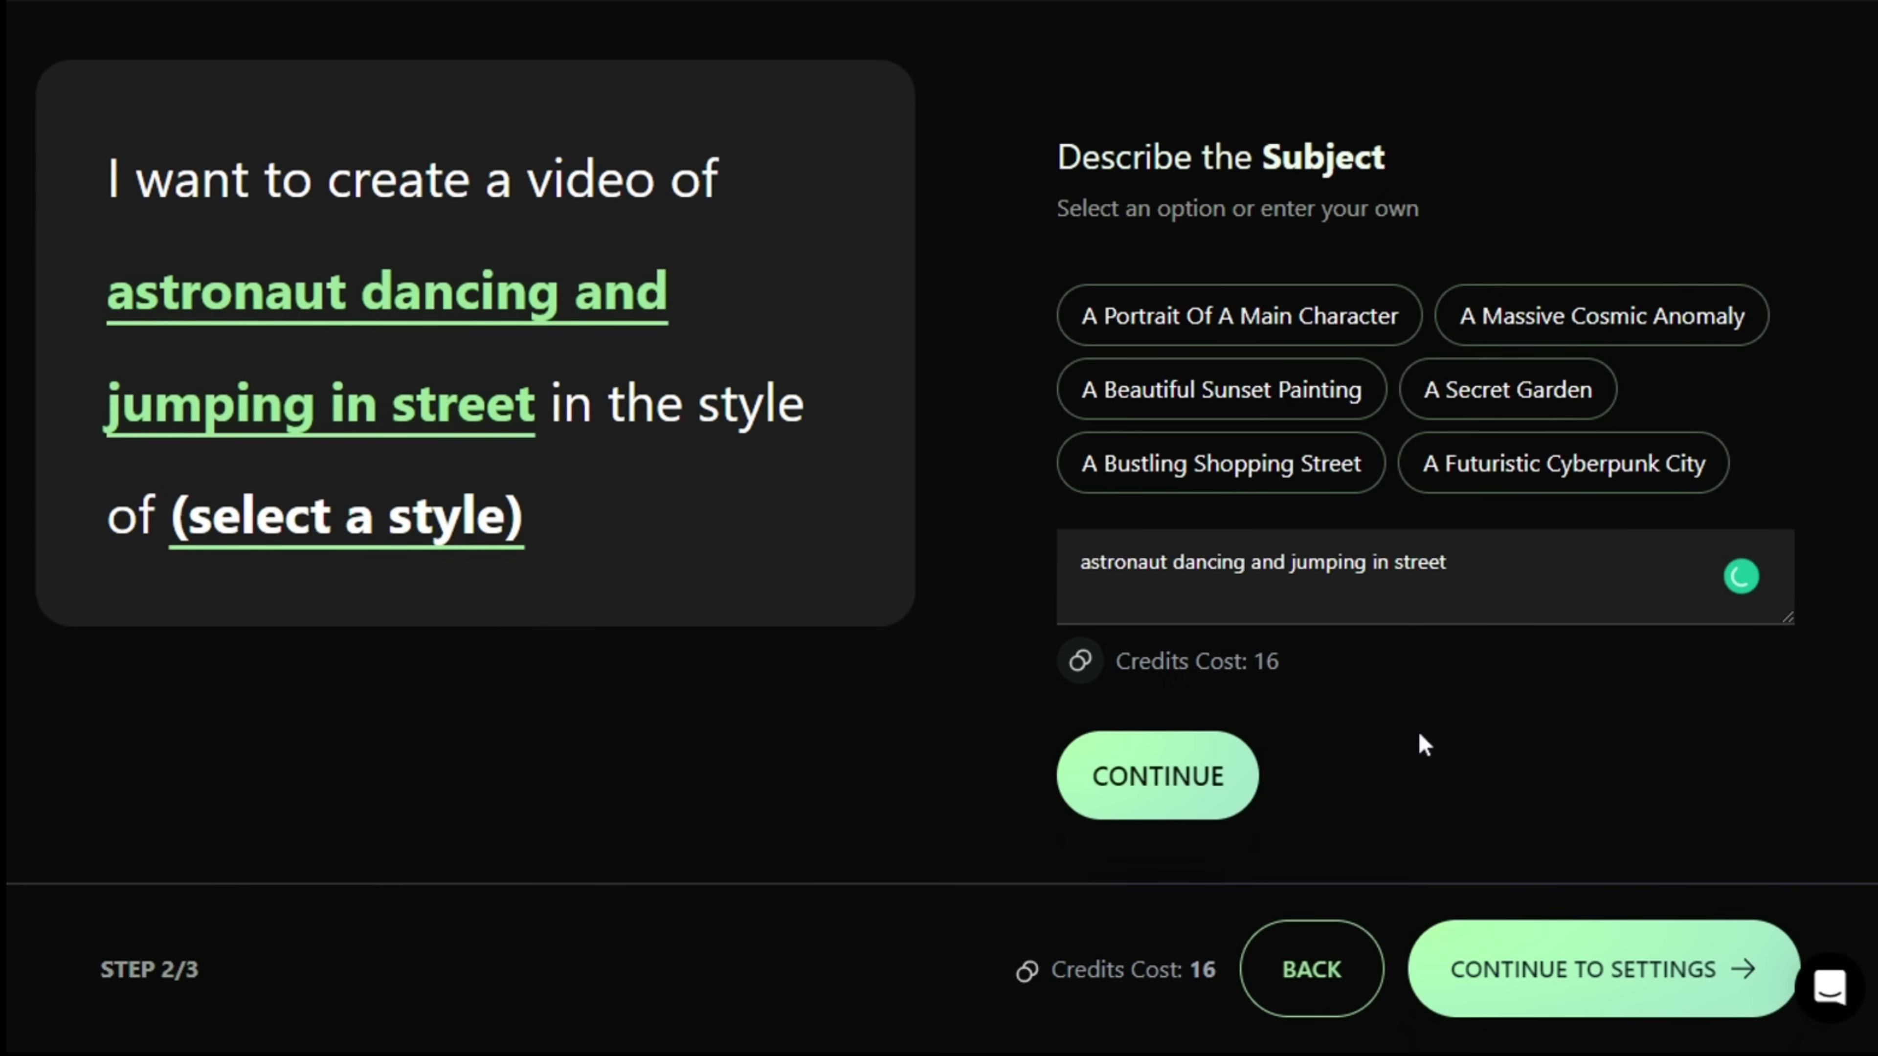
left_click(1196, 789)
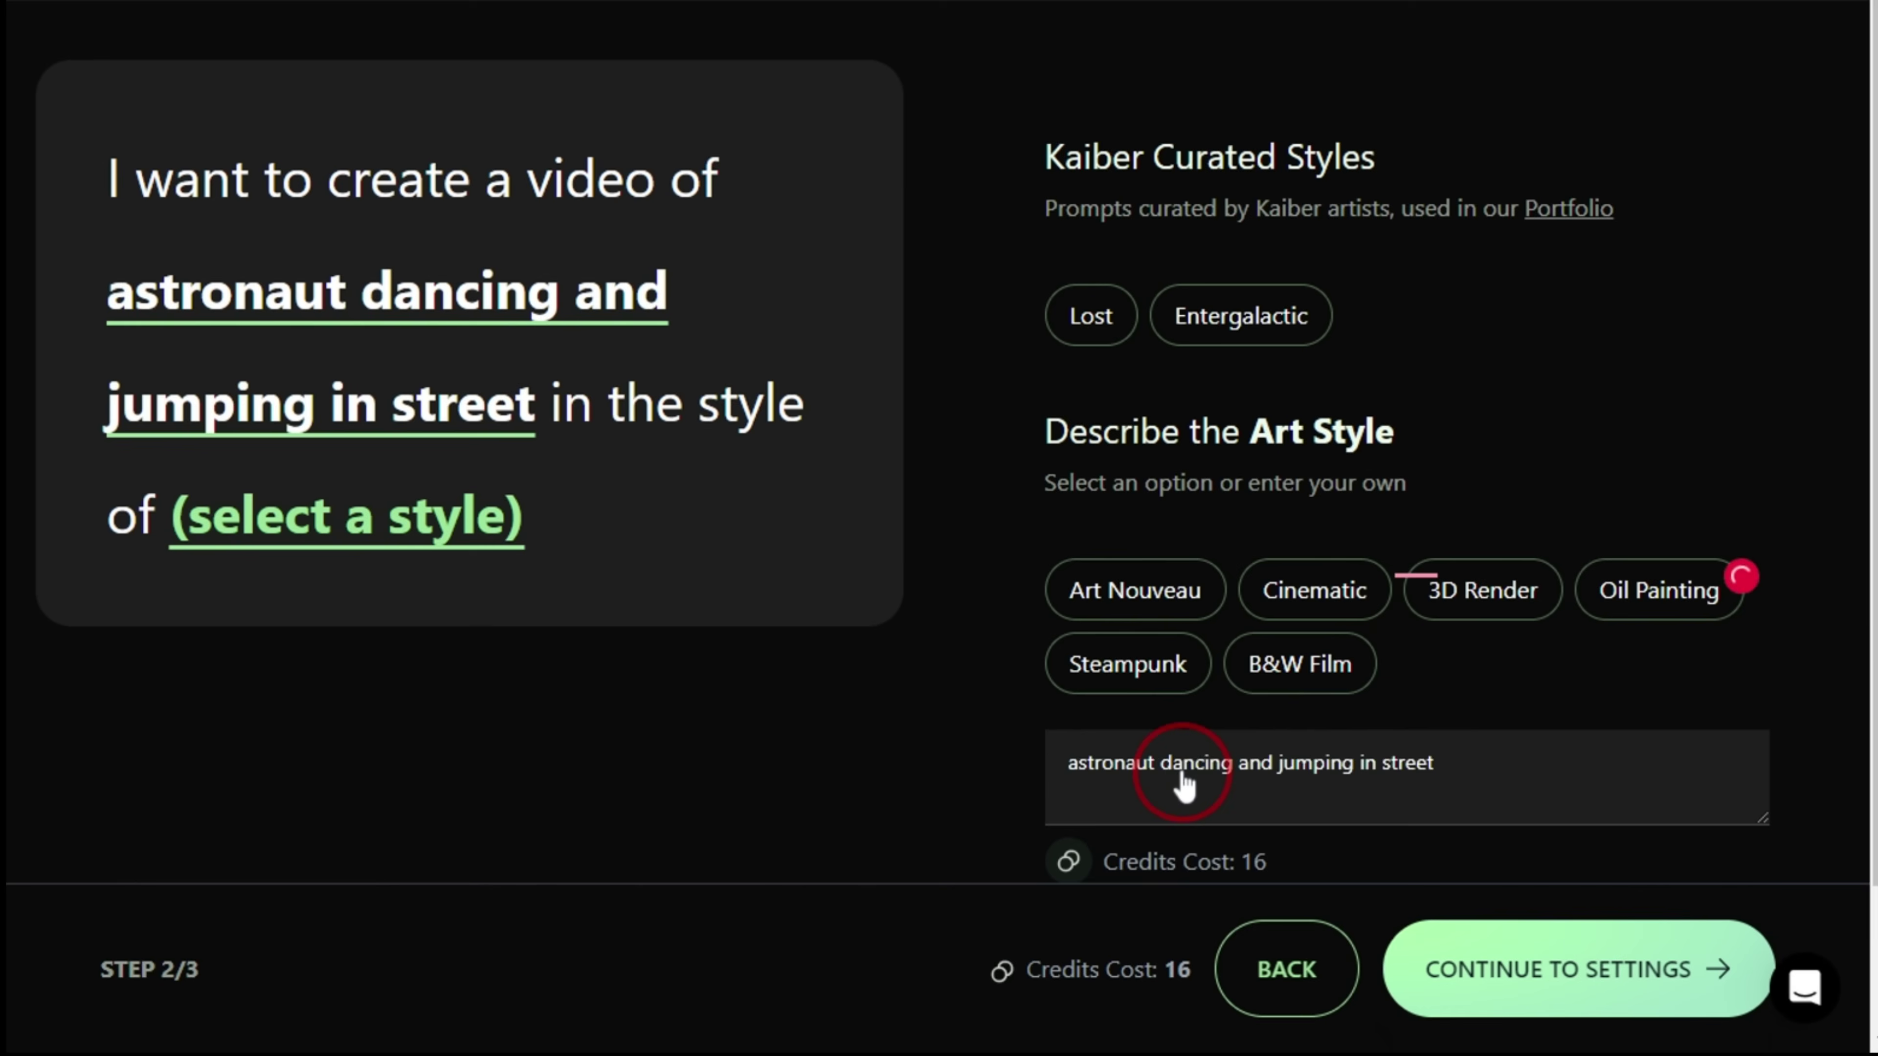
- Enter "vintage 90's anime" as the custom art style and continue to the video settings
left_click(1196, 776)
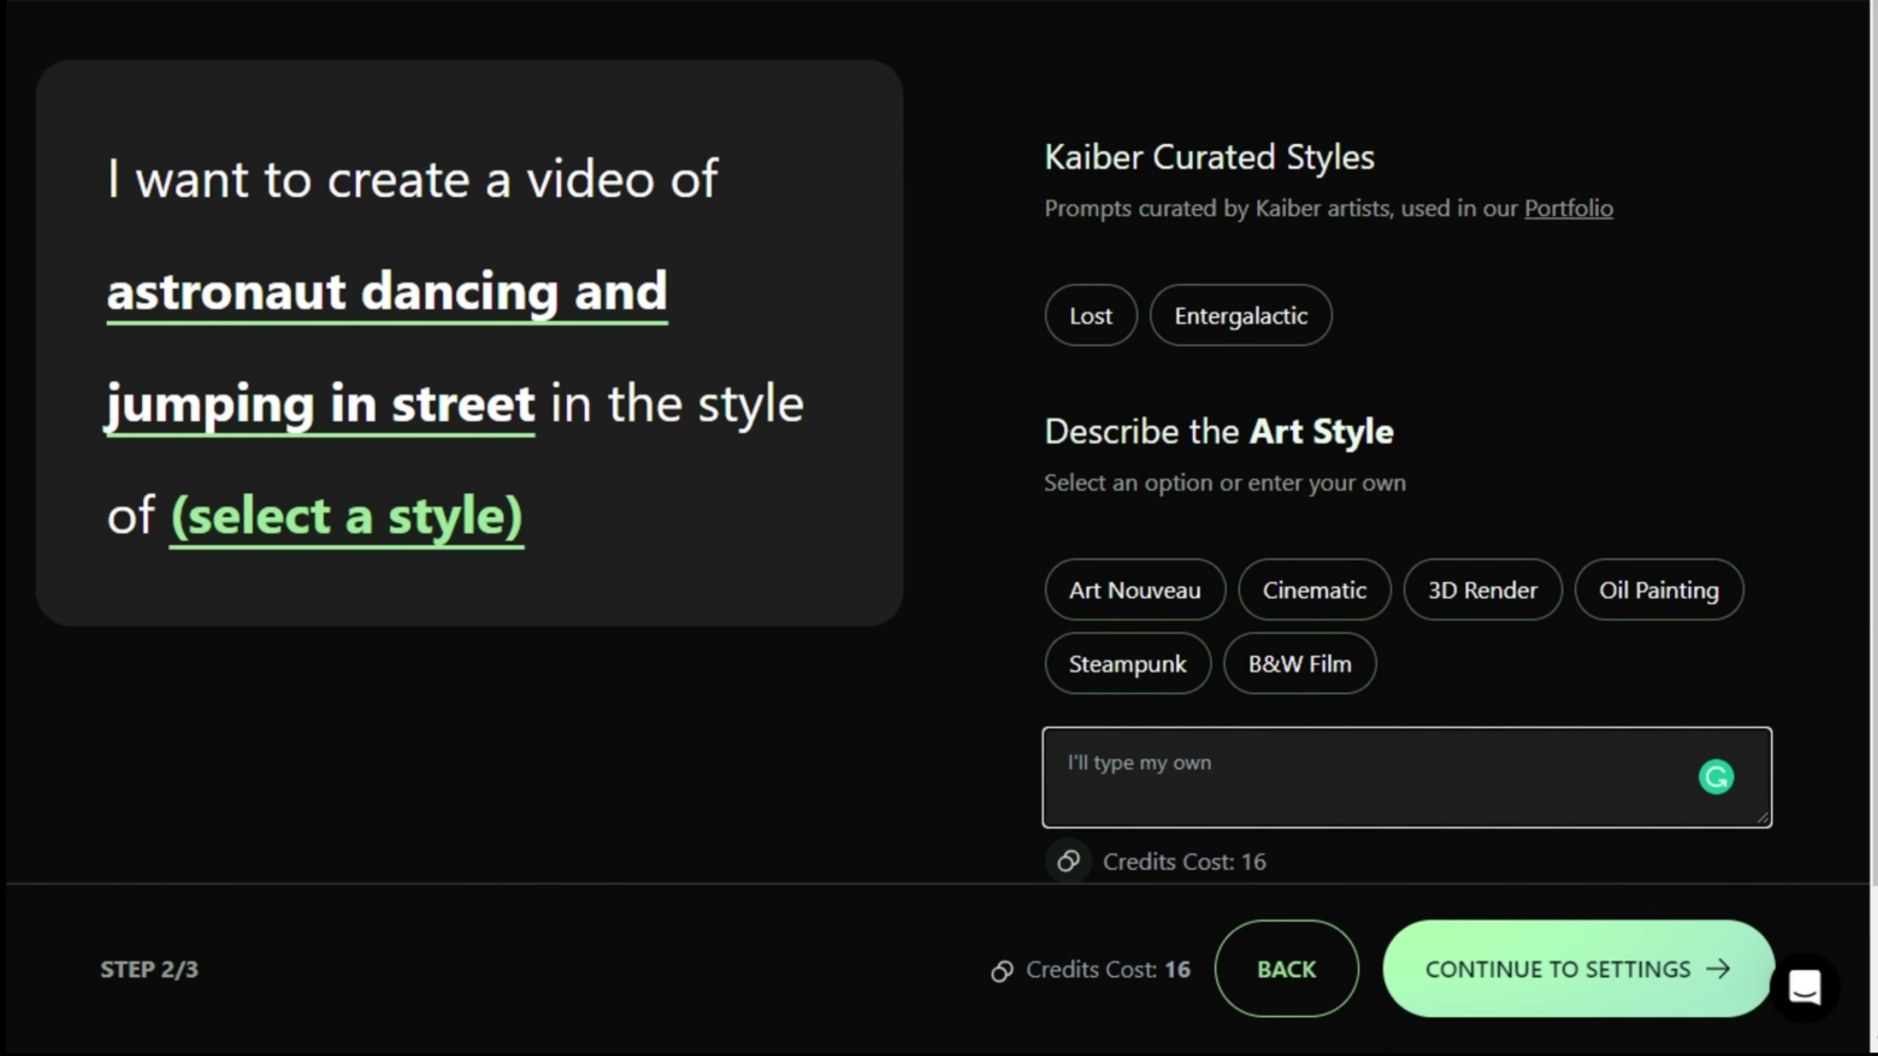
type("vintage ")
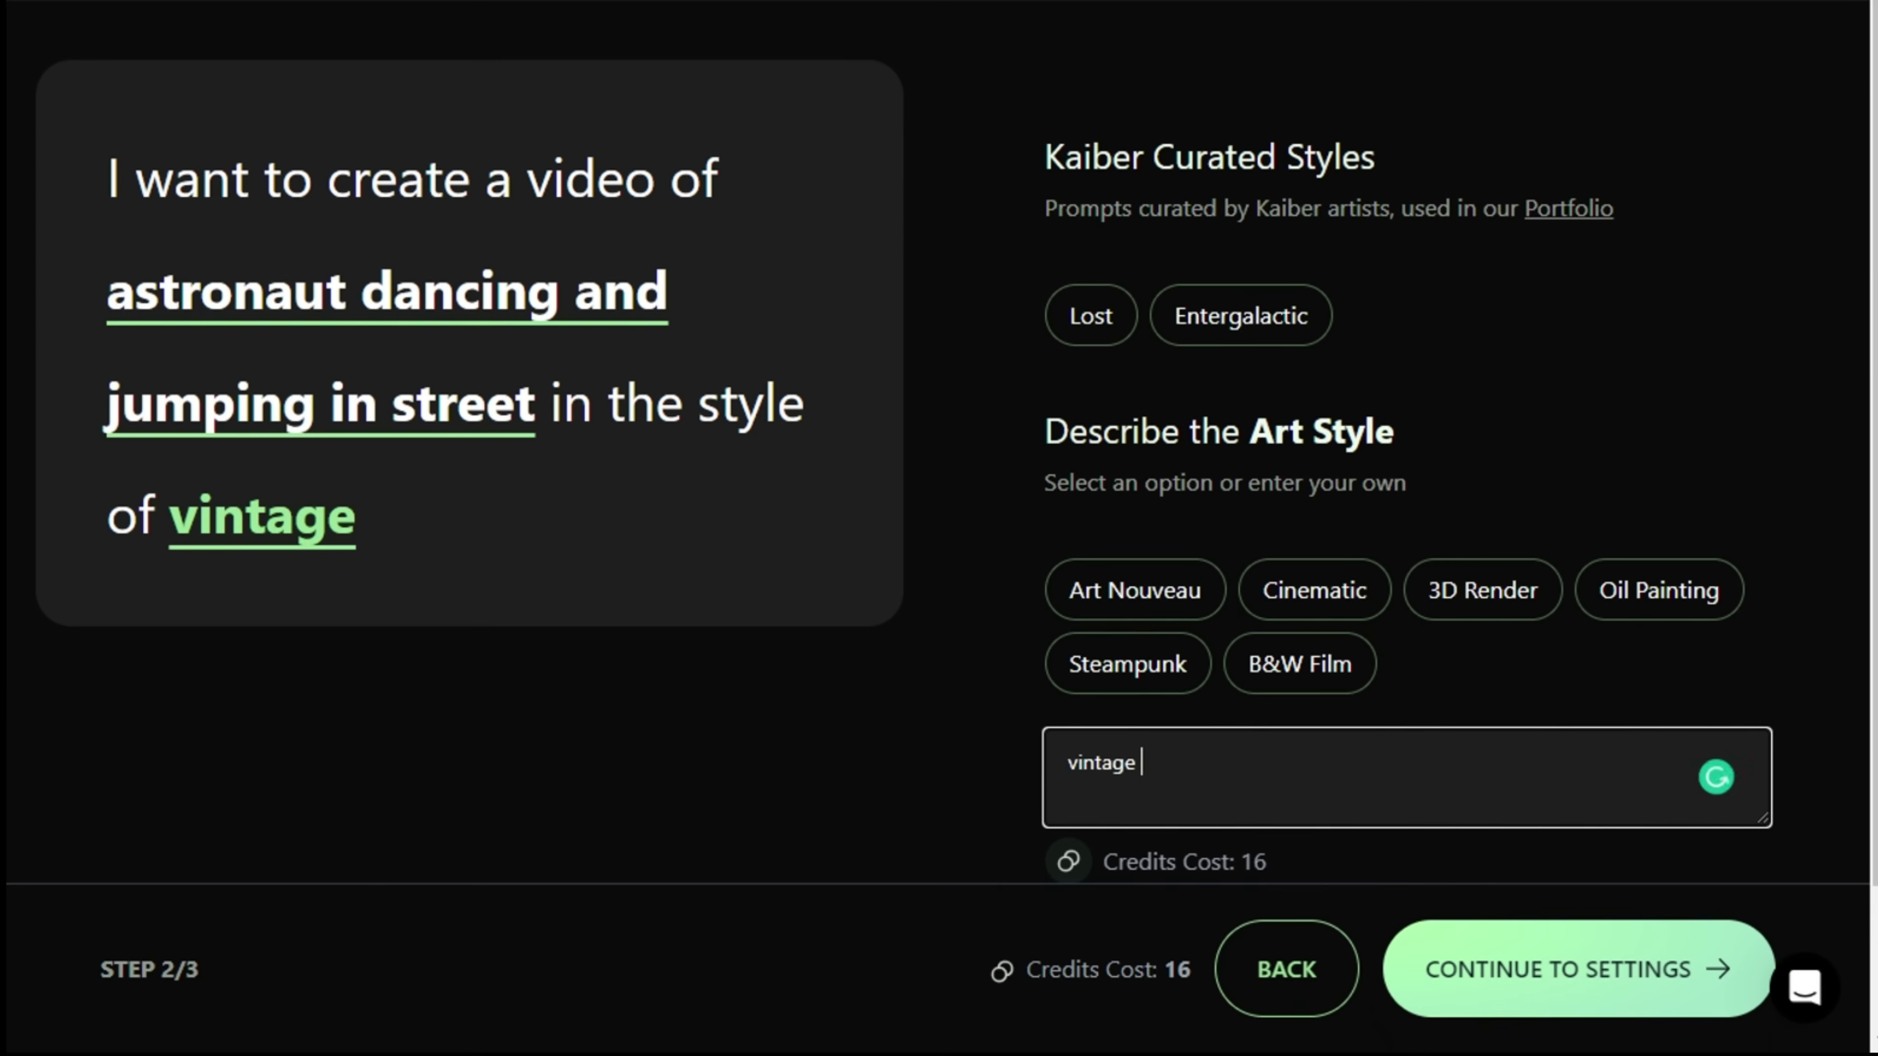
type("90's a")
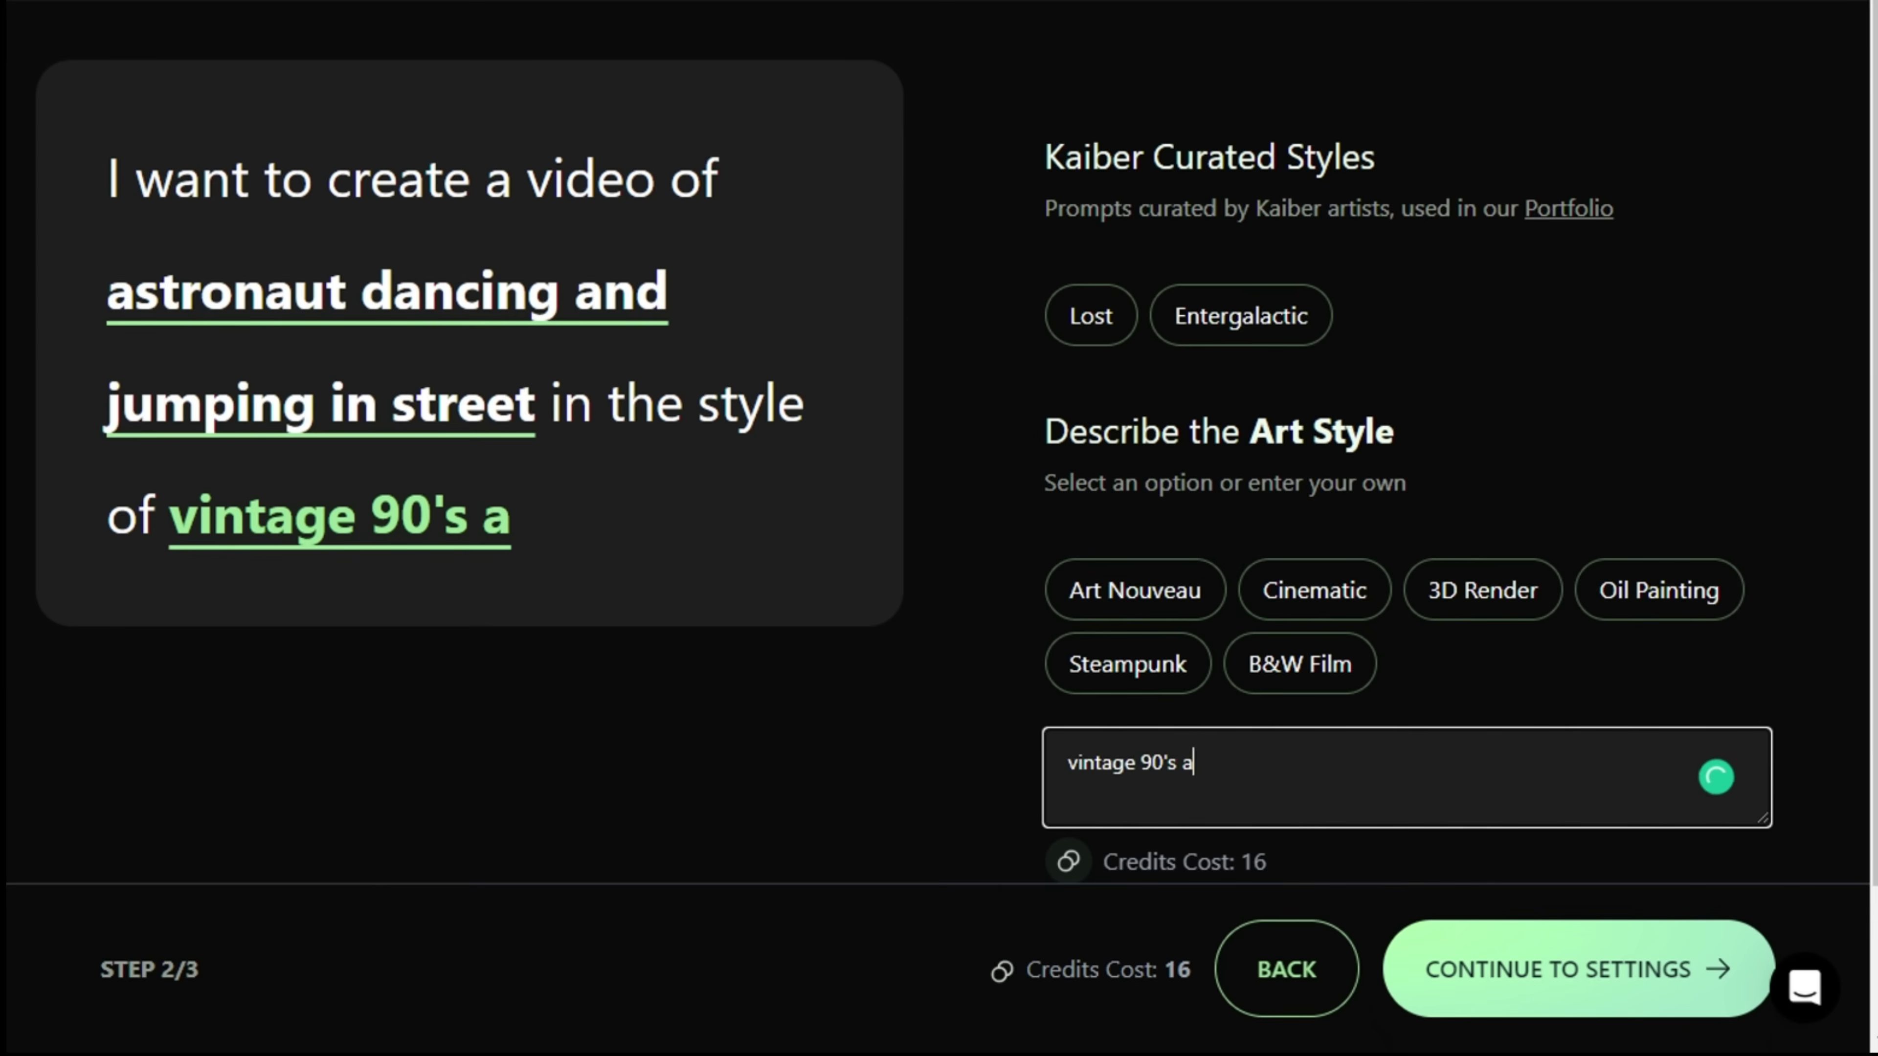
type("nime")
left_click(1590, 448)
left_click(1301, 797)
- Try the different camera movement directions and settle on Zoom Out
left_click(712, 305)
left_click(892, 322)
left_click(1060, 330)
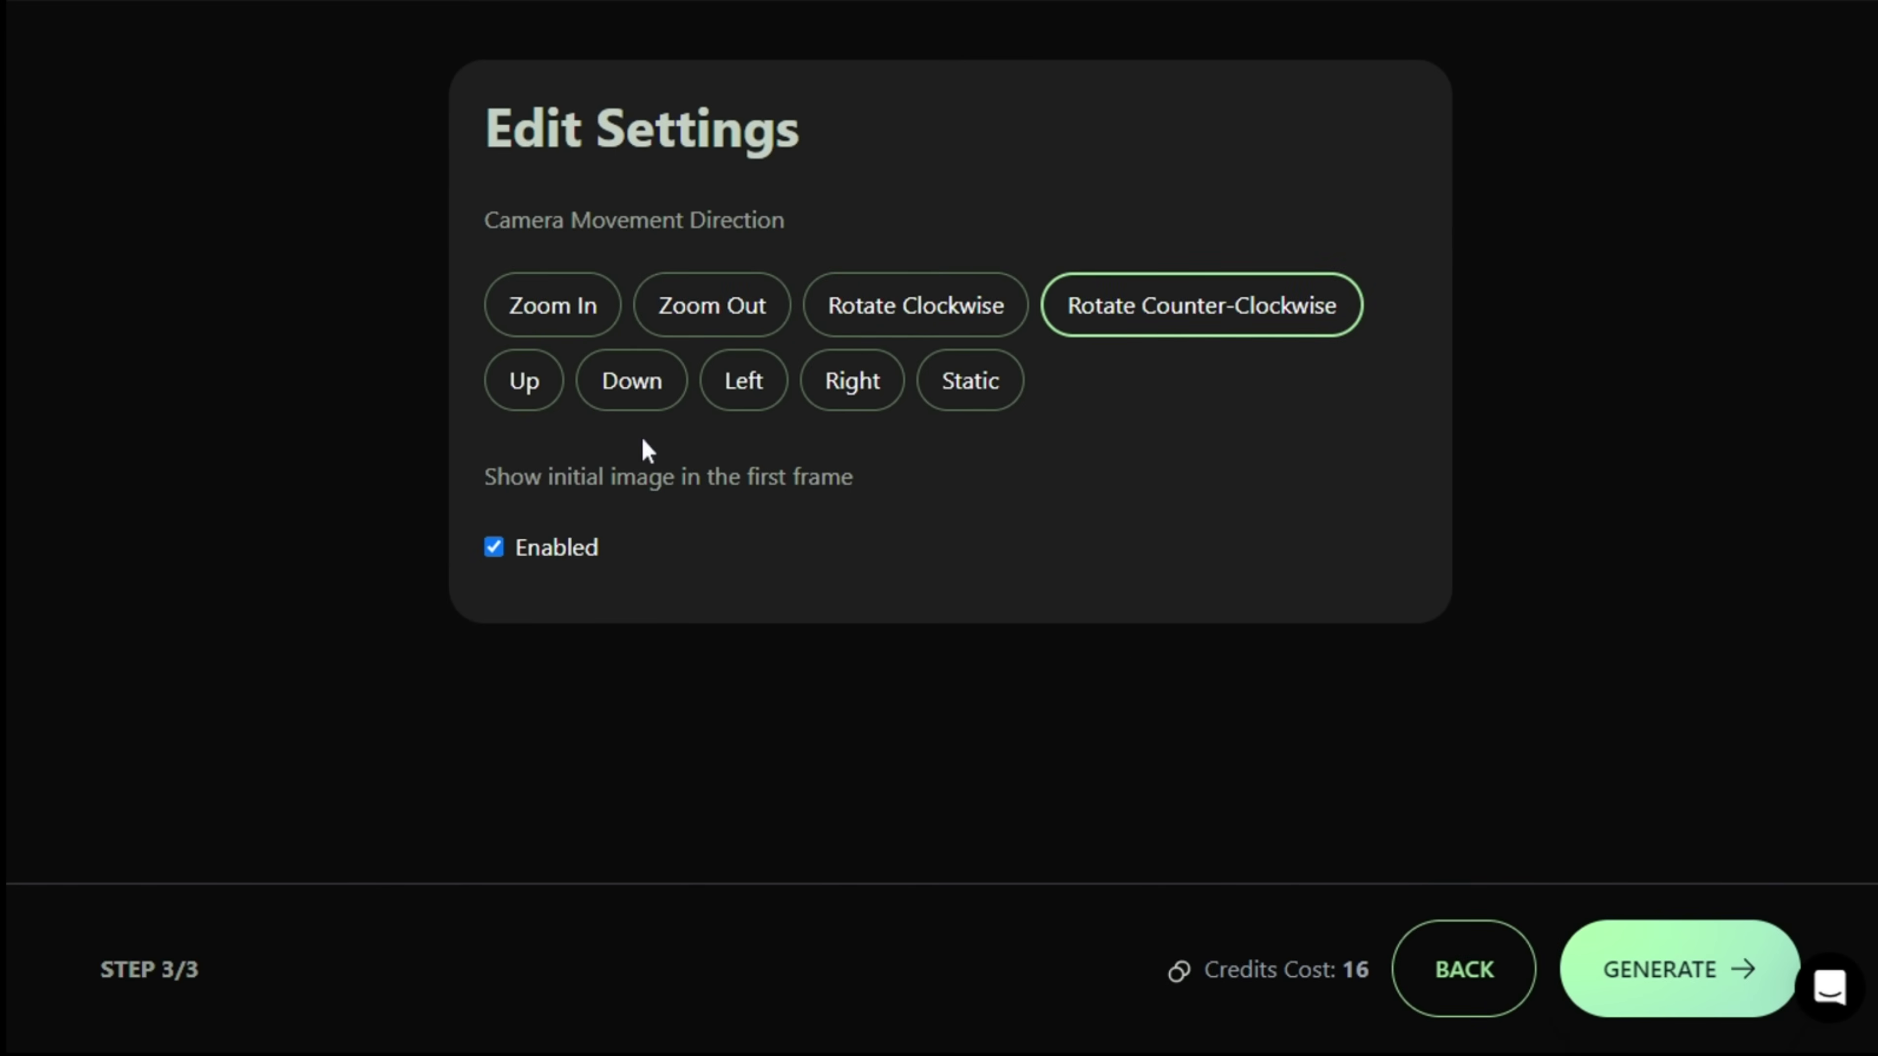
left_click(538, 399)
left_click(628, 398)
left_click(758, 378)
left_click(968, 395)
left_click(864, 386)
left_click(743, 326)
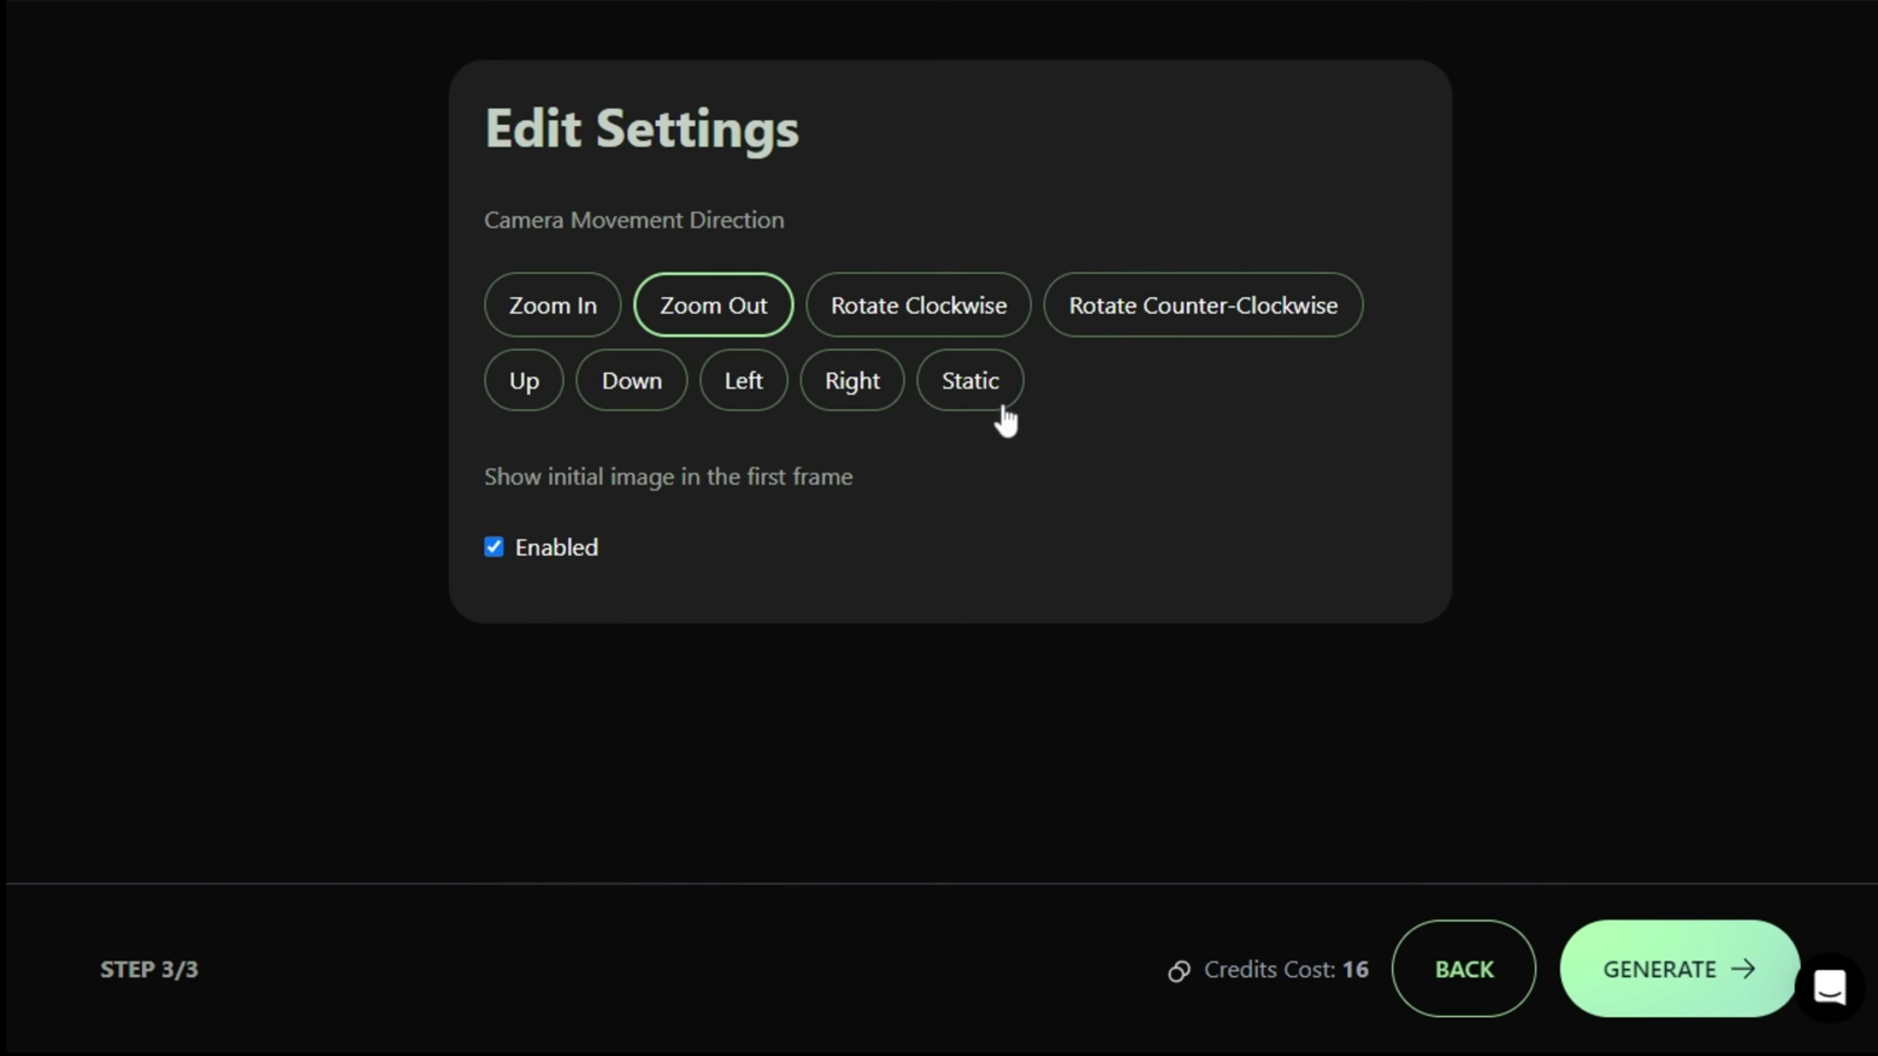
- Generate the video and play the finished result
left_click(1697, 988)
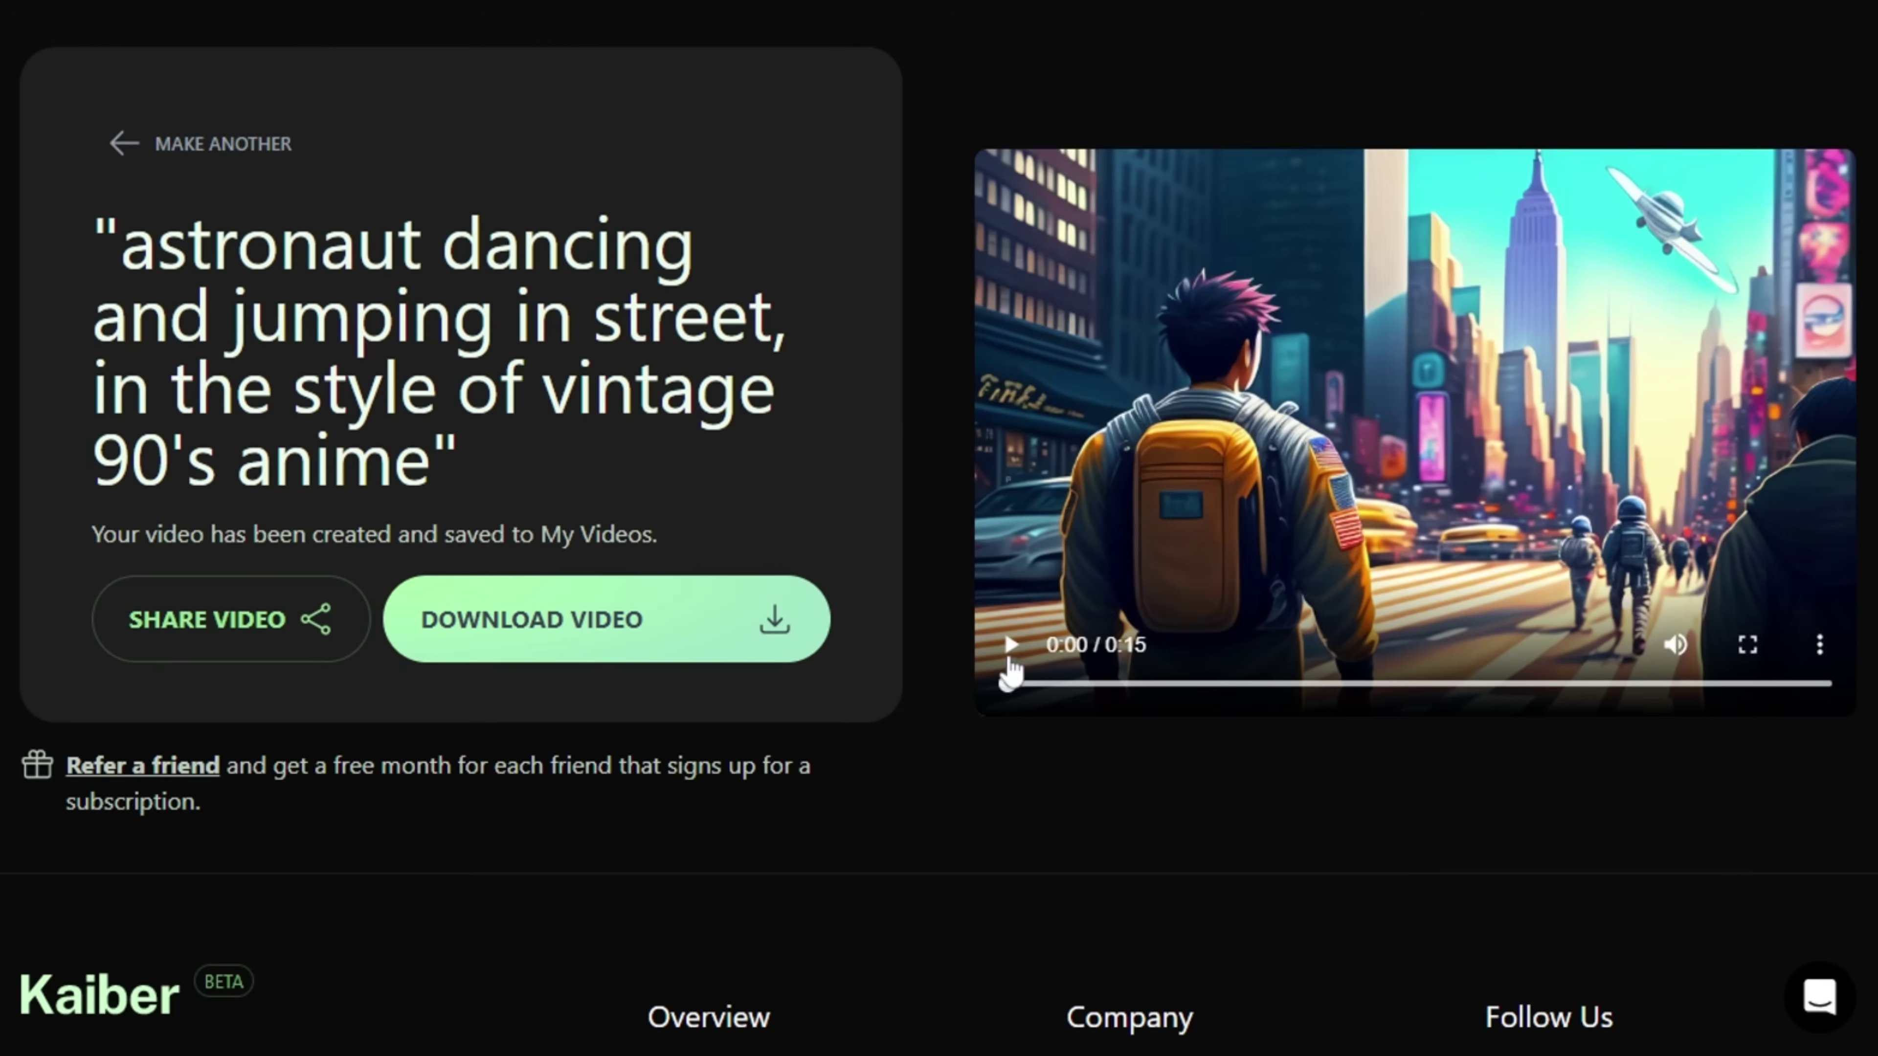
left_click(1006, 642)
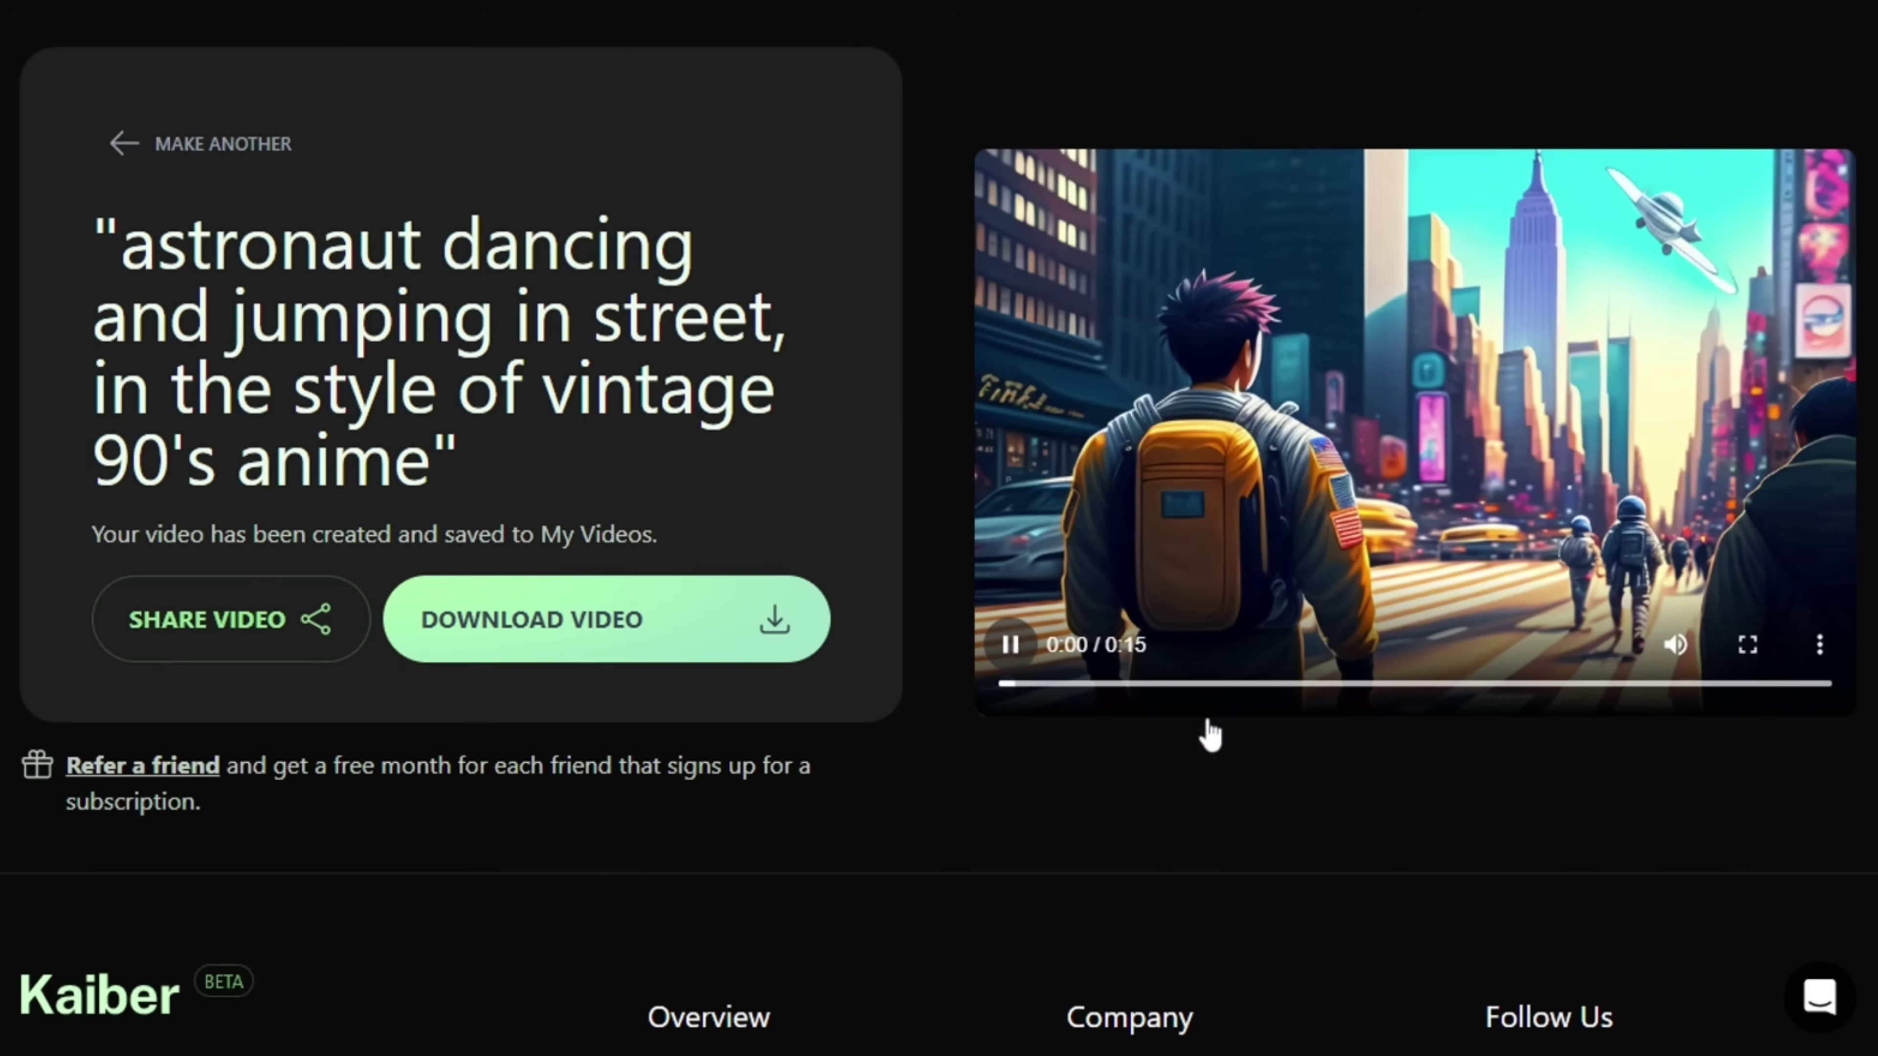
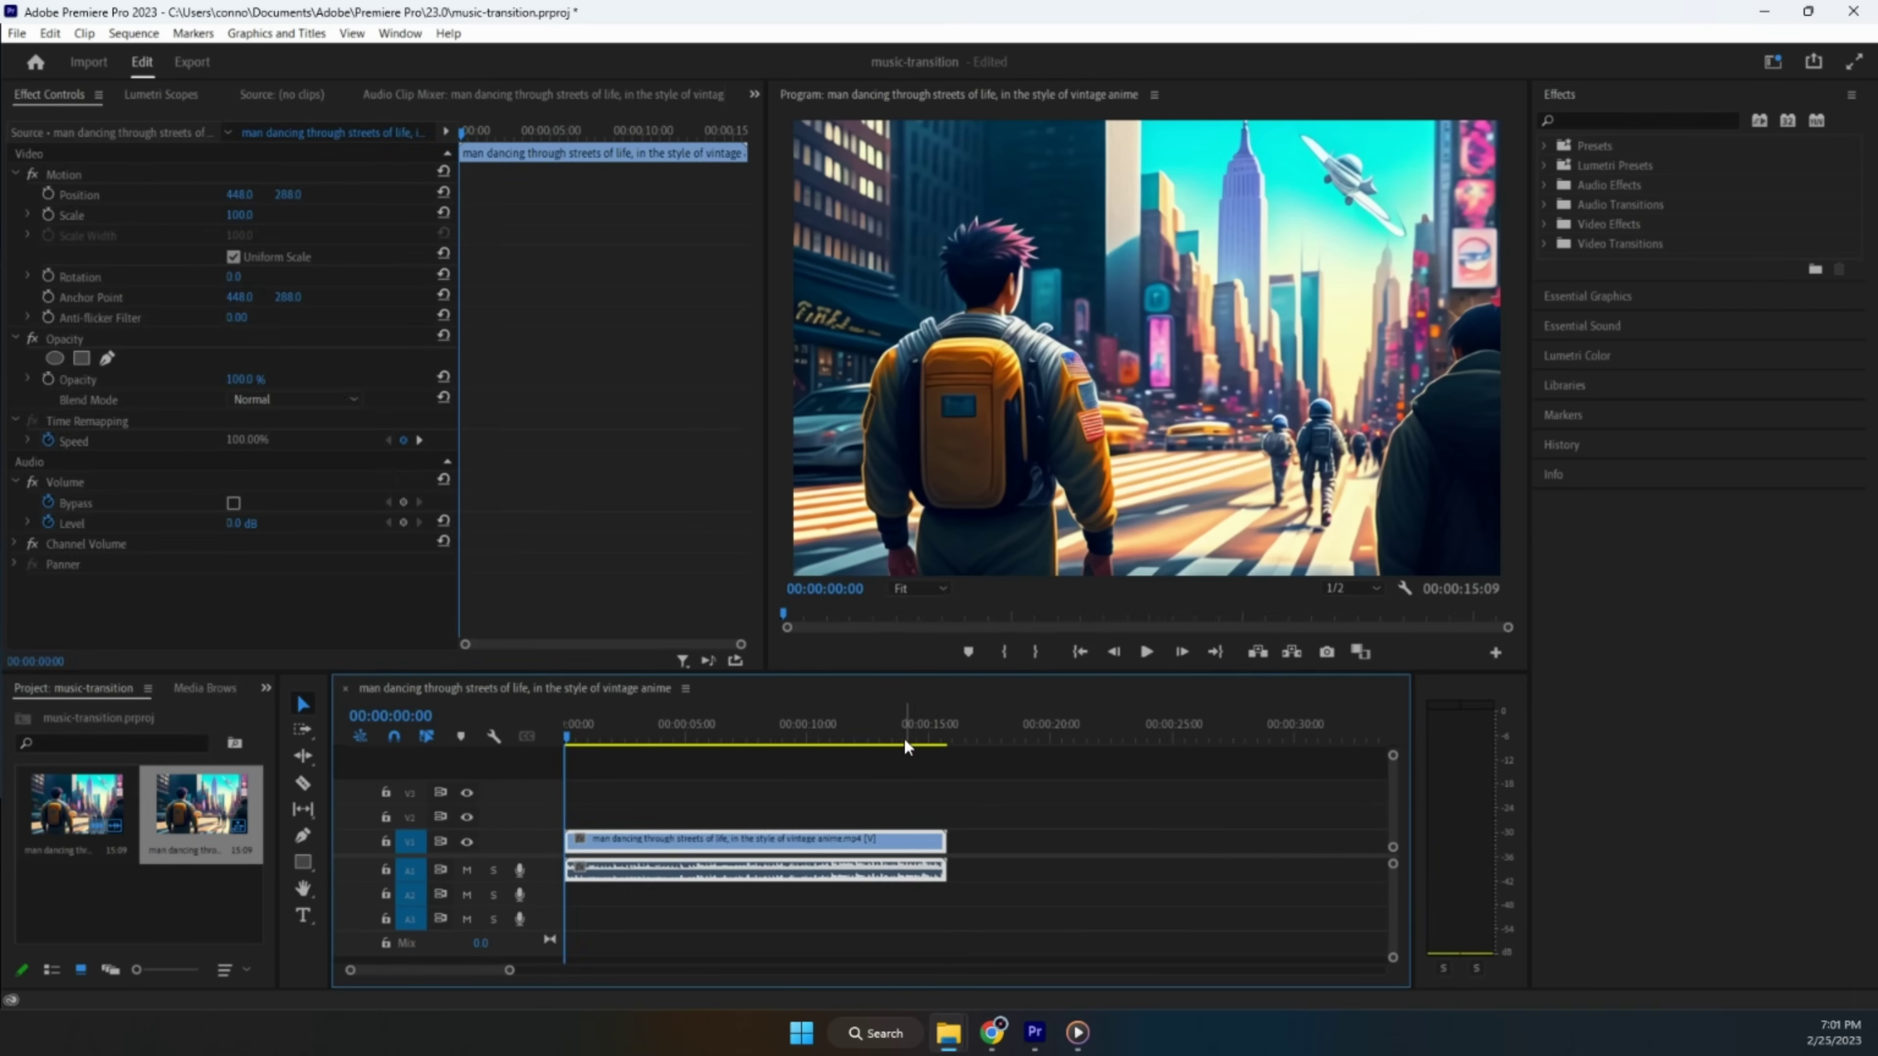
- Switch to Premiere Pro and export the clip's closing frame at 00:00:15:04 as a still image
left_click(827, 733)
key("space")
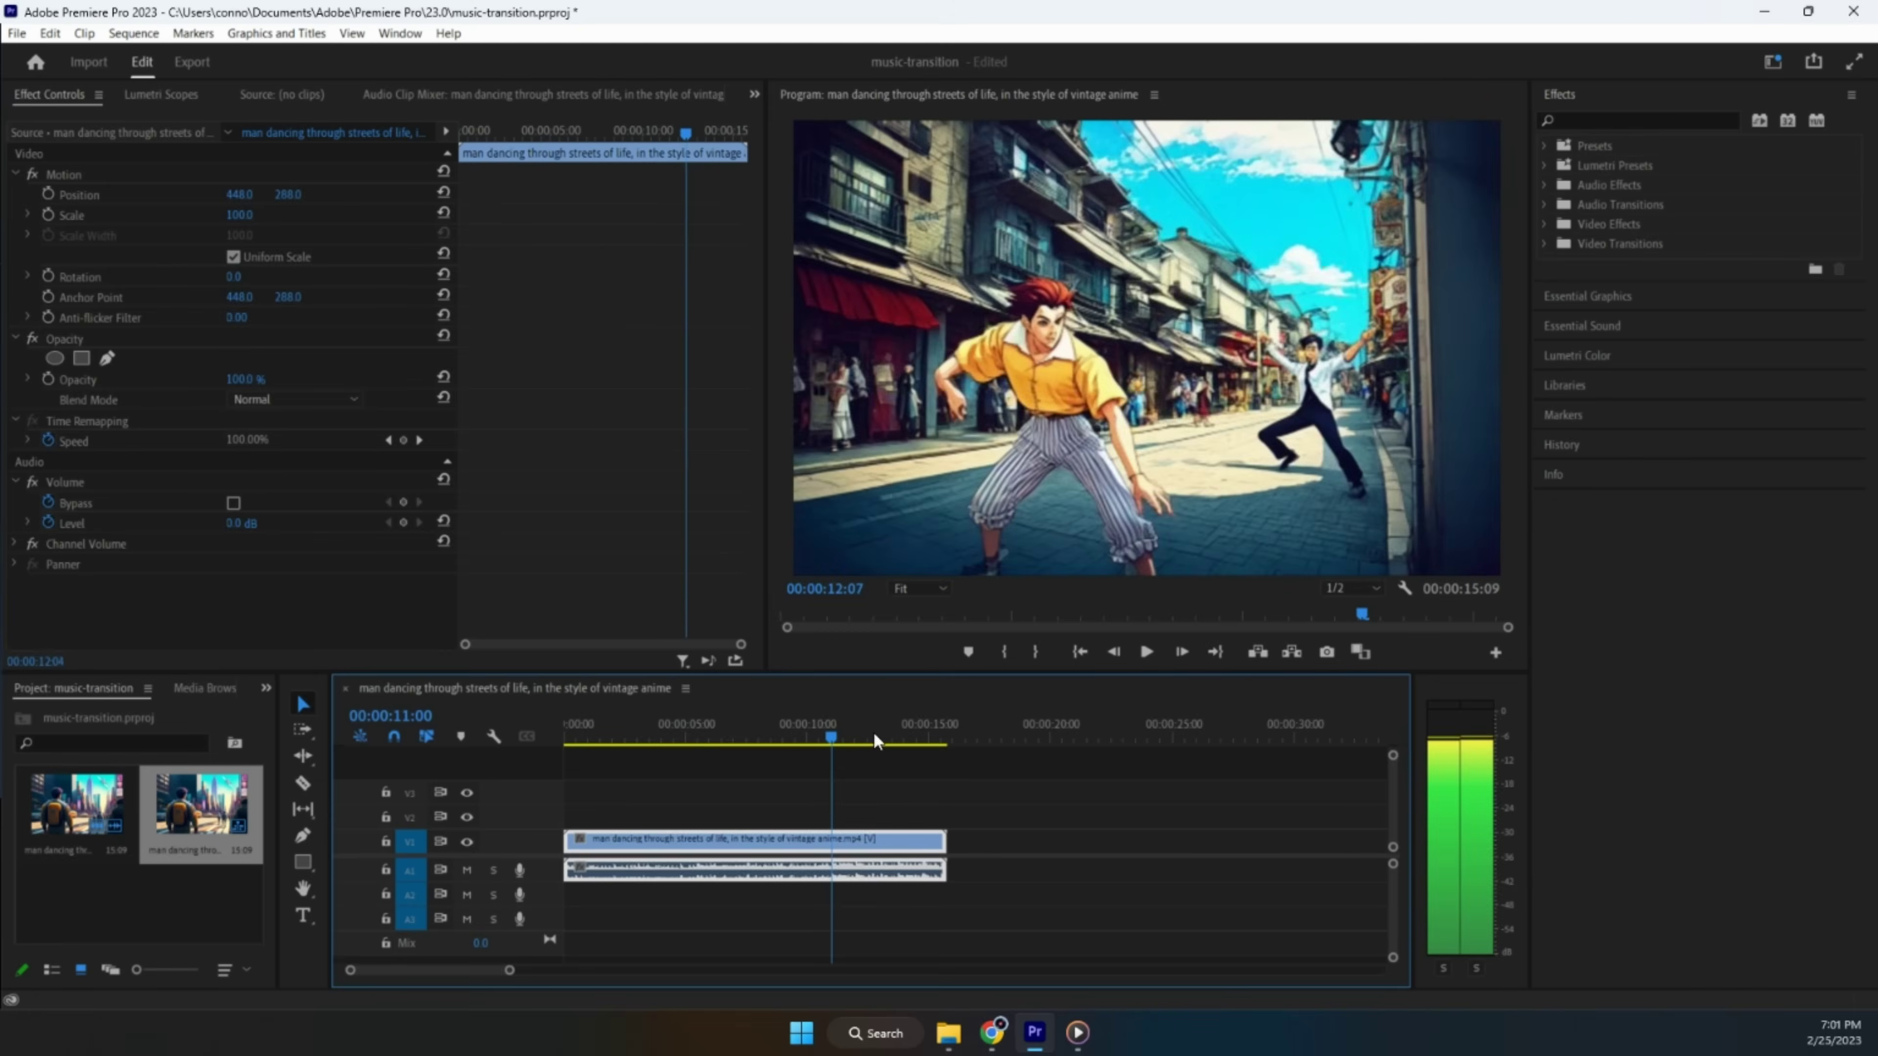
left_click_drag(891, 731, 941, 739)
left_click(1326, 652)
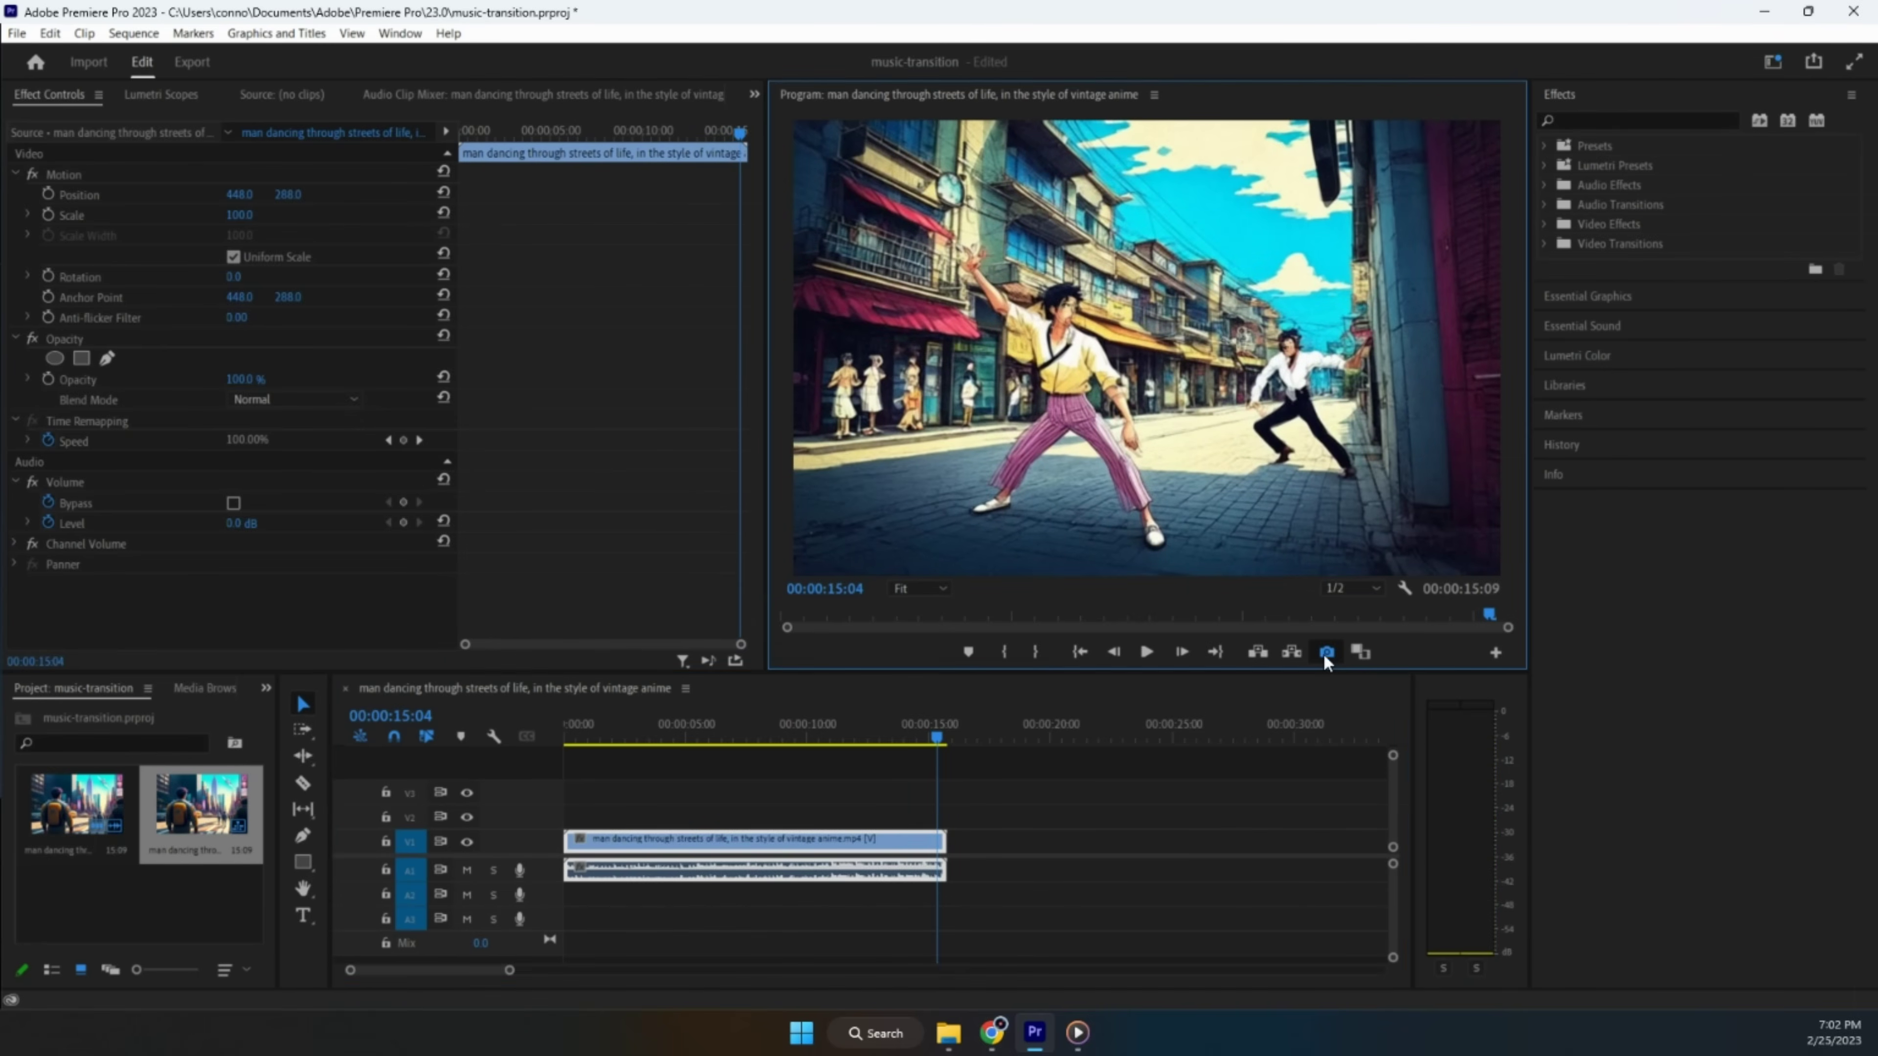
left_click(994, 583)
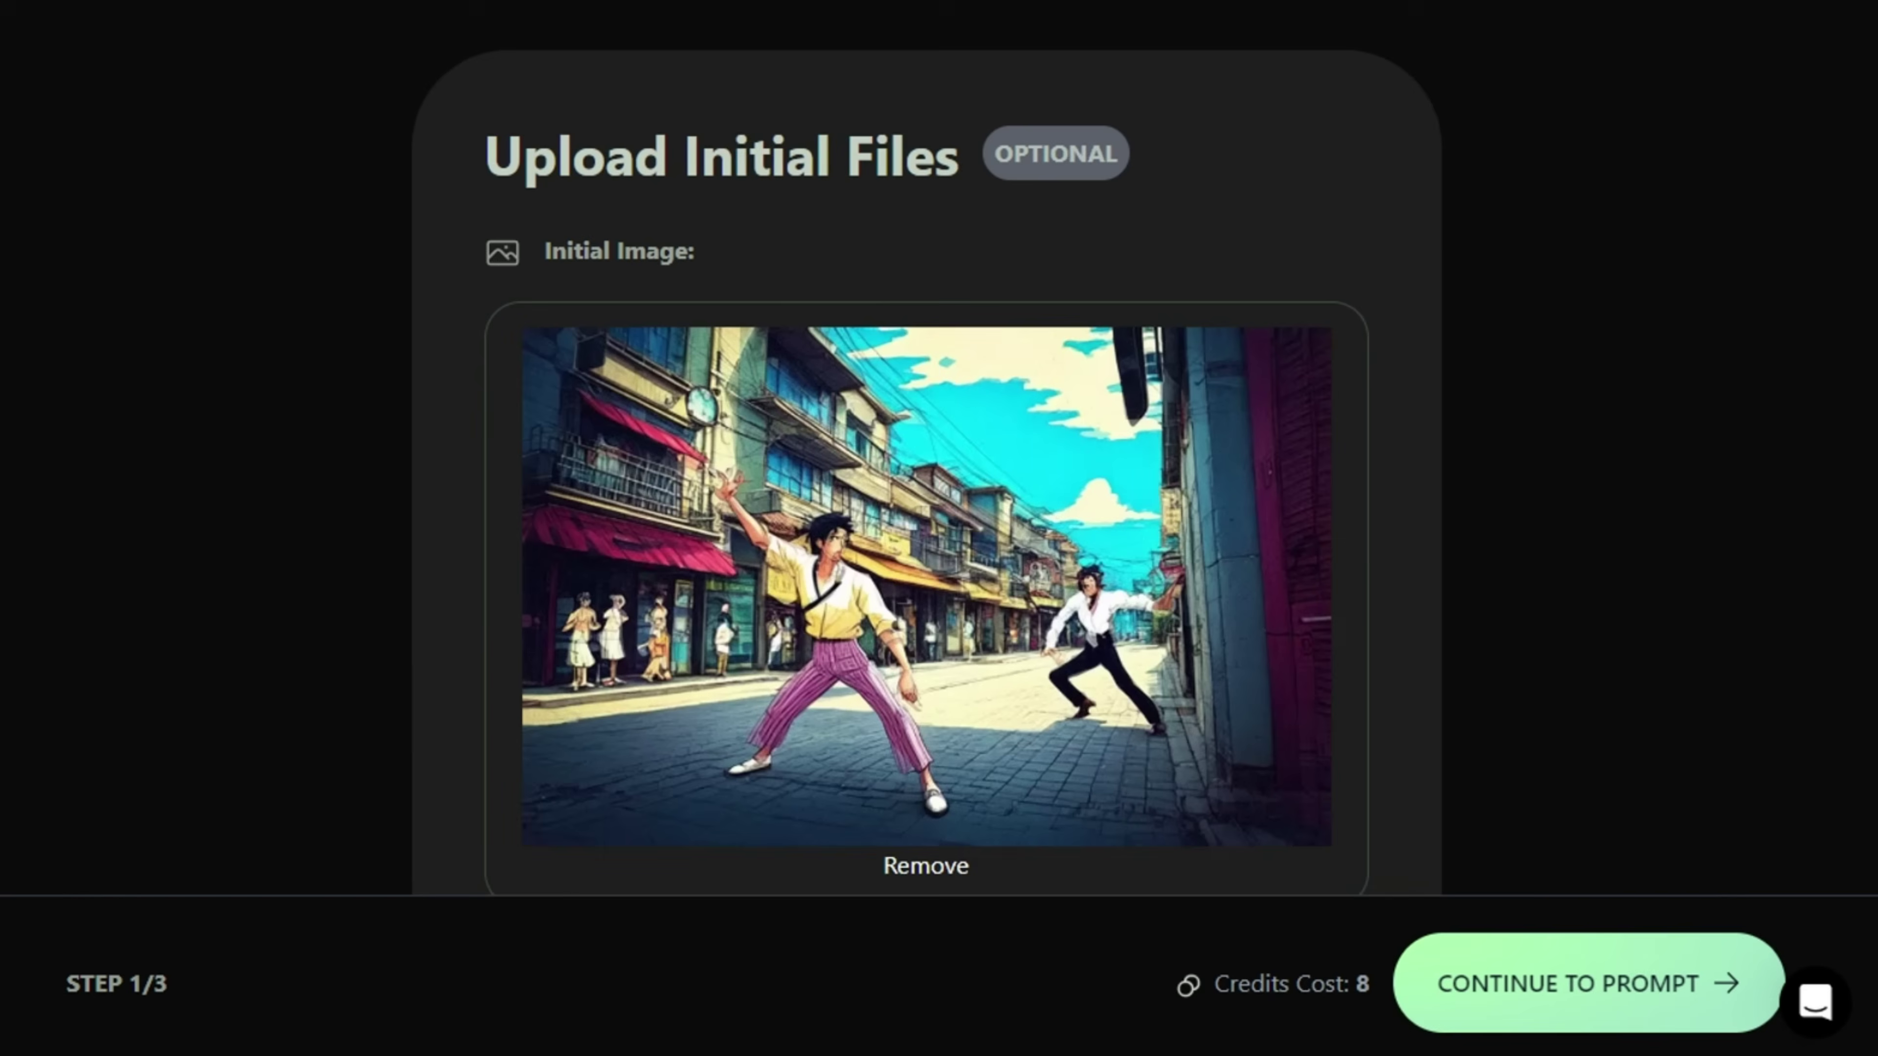
- Switch to AudioTrimmer, pause the audio preview and set the start of the kept section to 15 seconds
scroll(1155, 510, "down", 5)
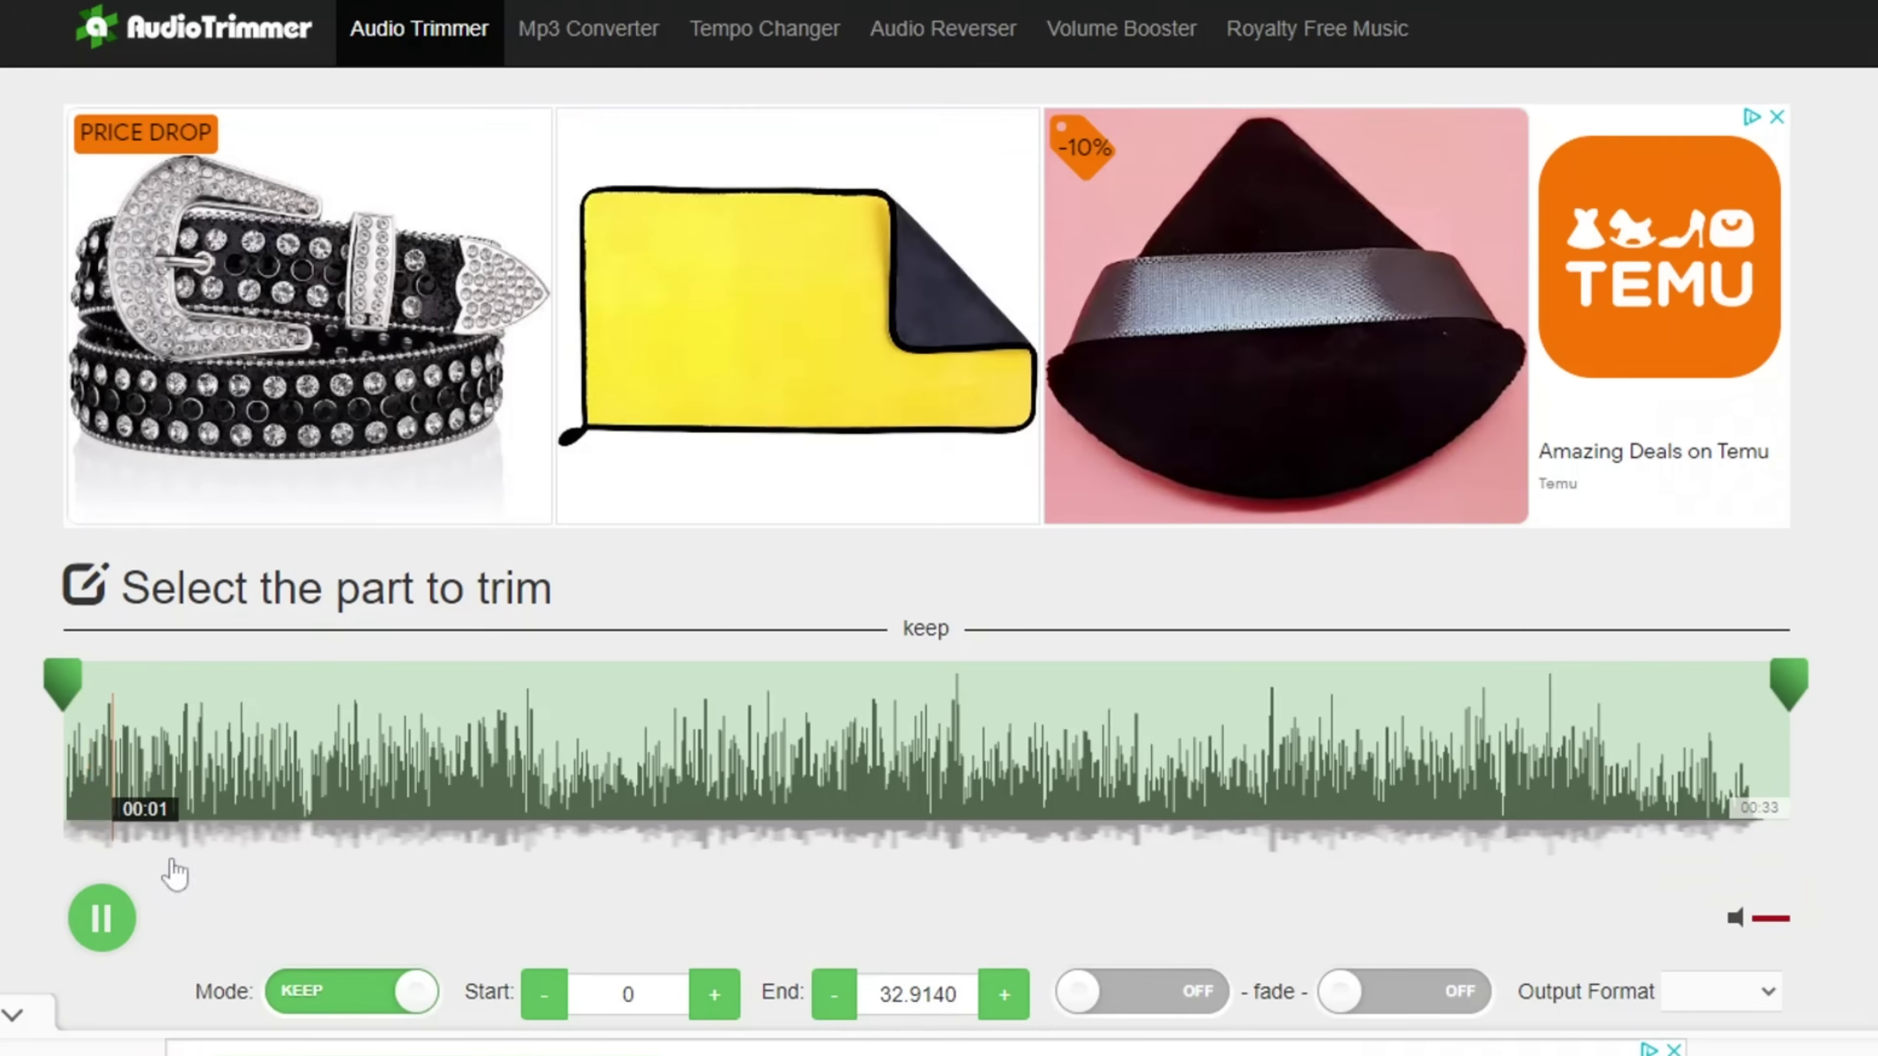
scroll(399, 927, "down", 5)
scroll(399, 927, "up", 1)
scroll(939, 518, "up", 1)
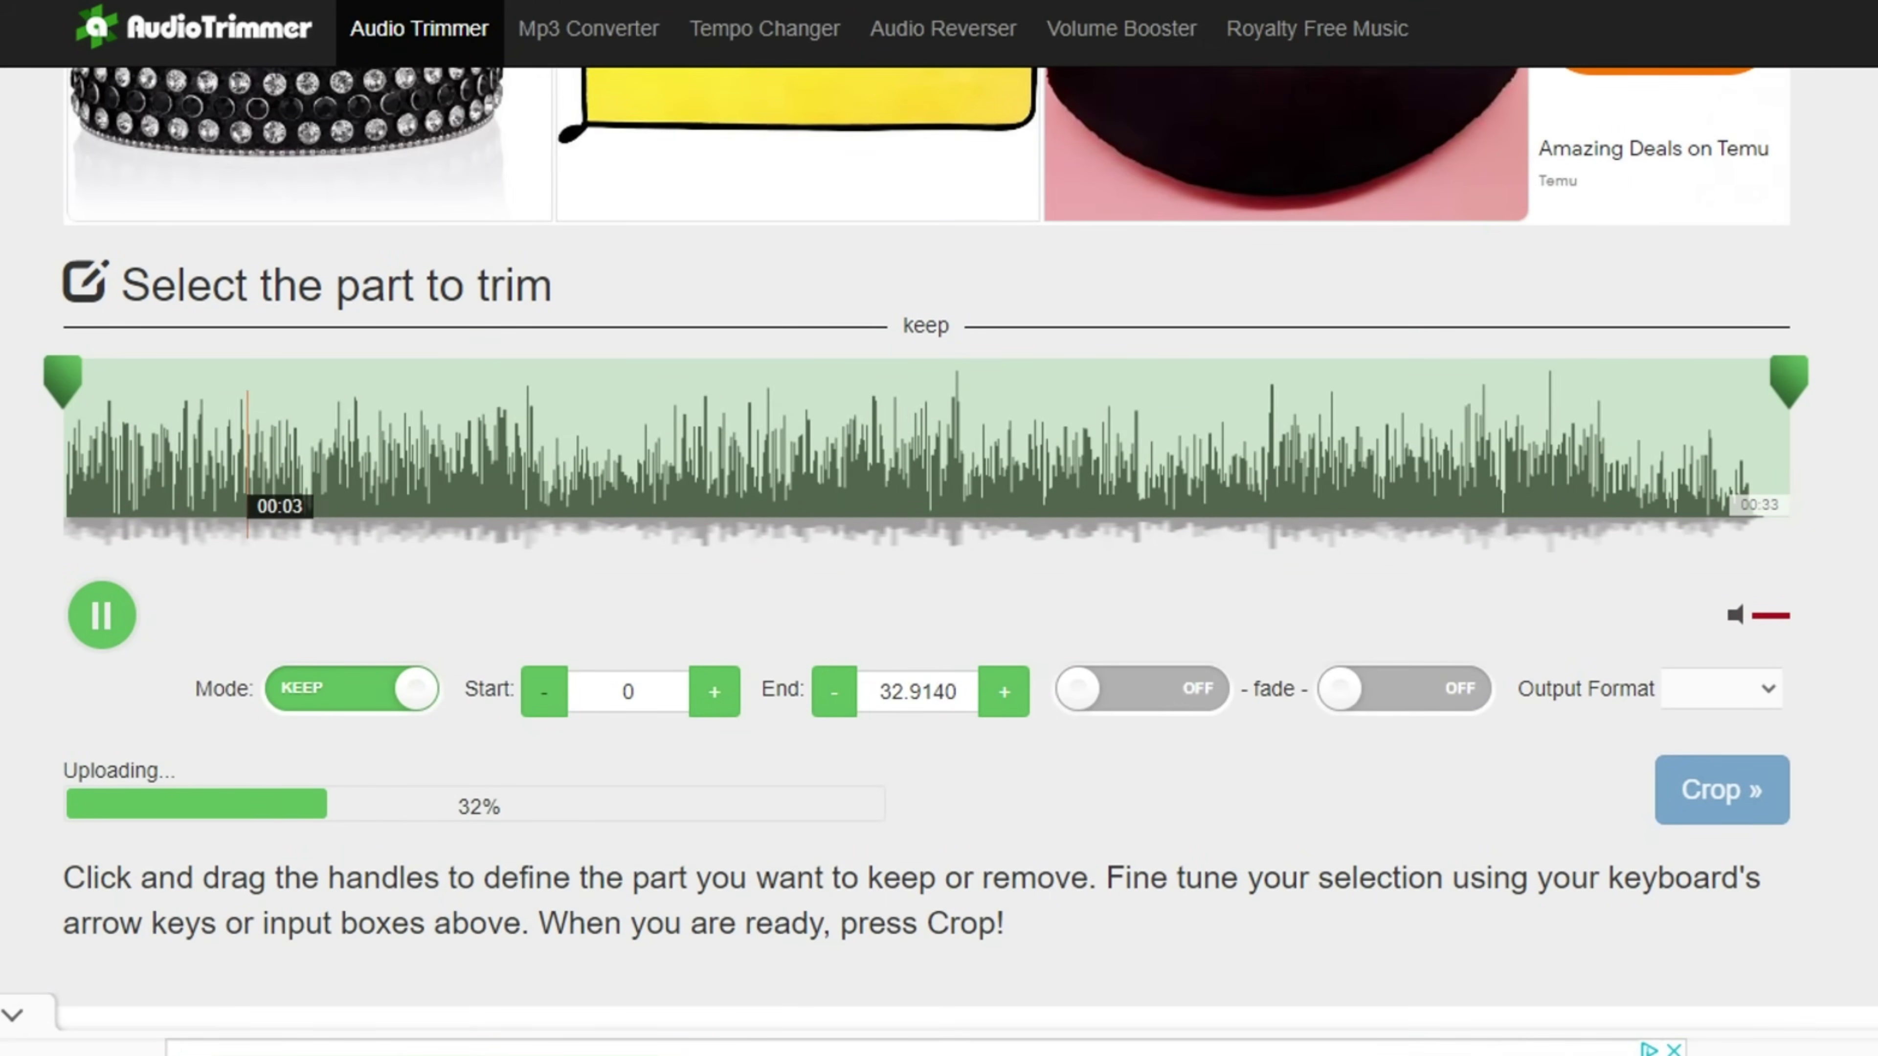
key("space")
left_click(628, 685)
left_click(657, 702)
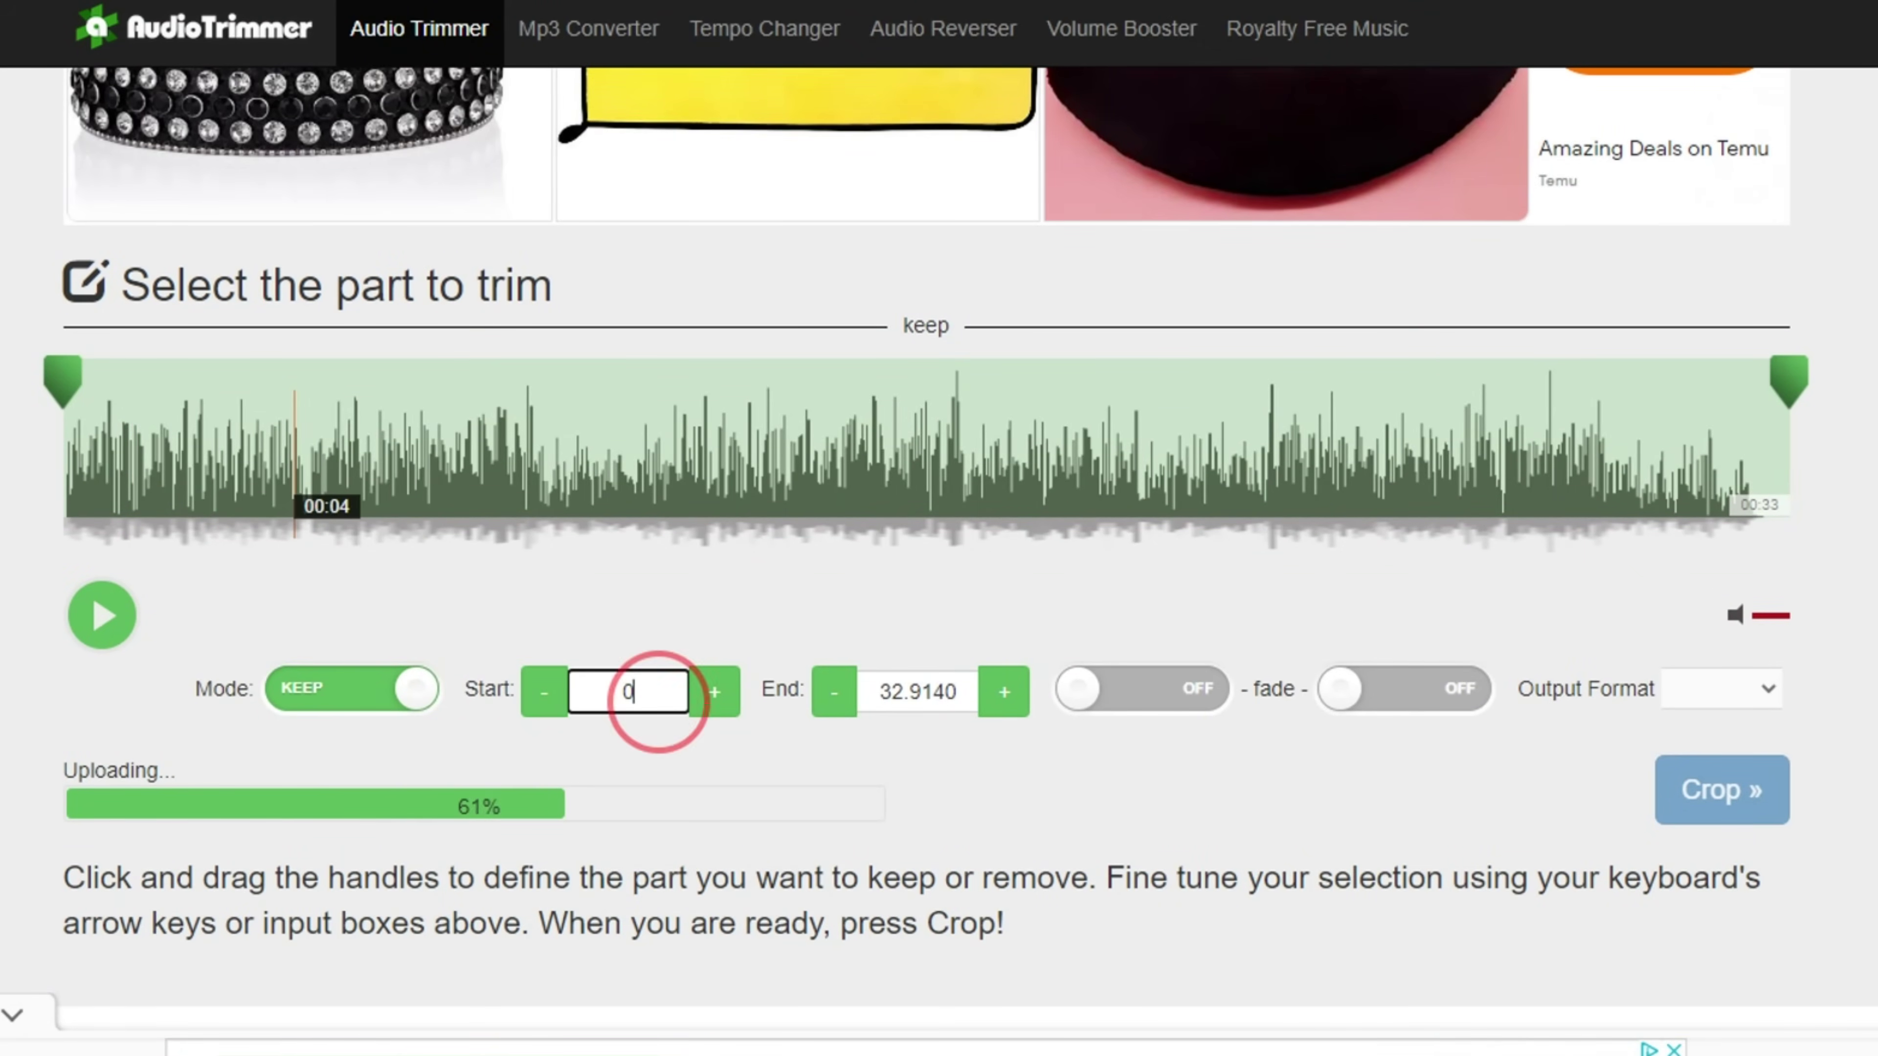
key("BackSpace")
type("15")
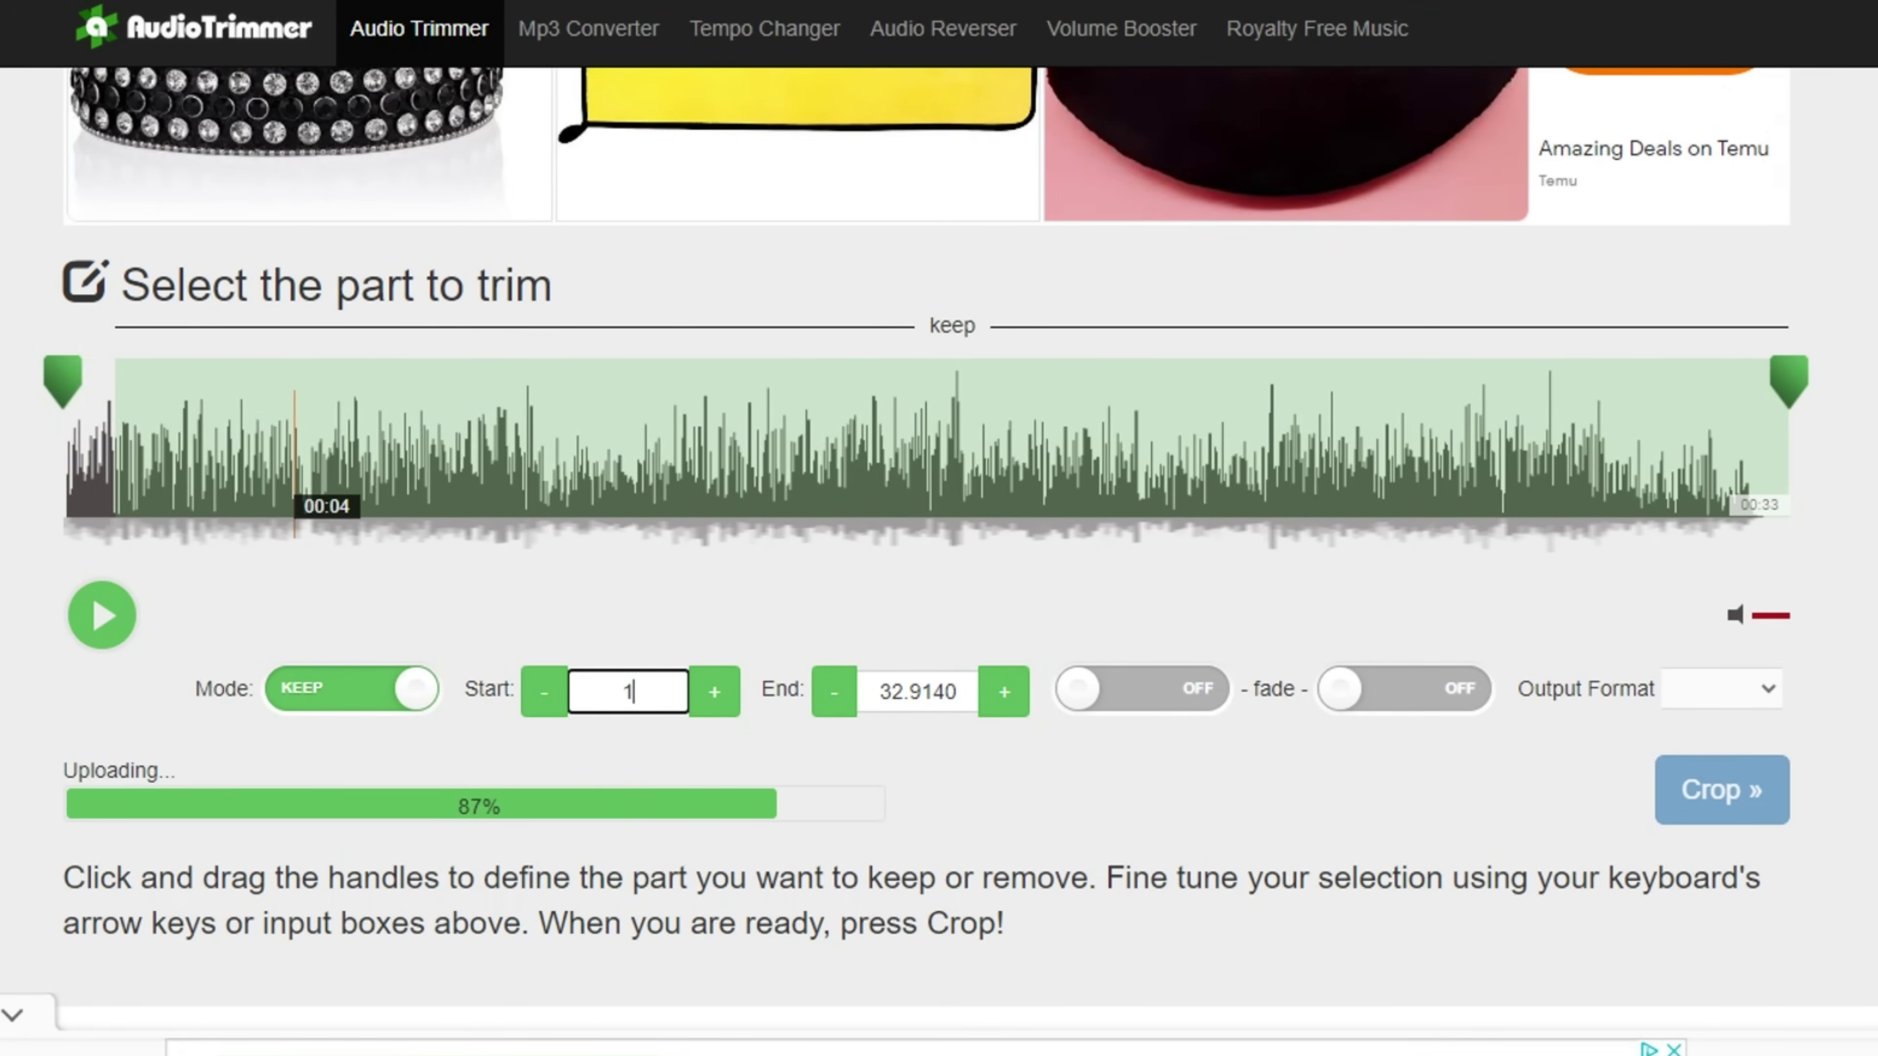
left_click(845, 758)
- Set the end of the kept section to 30 seconds and crop the audio with wav as the output format
double_click(914, 688)
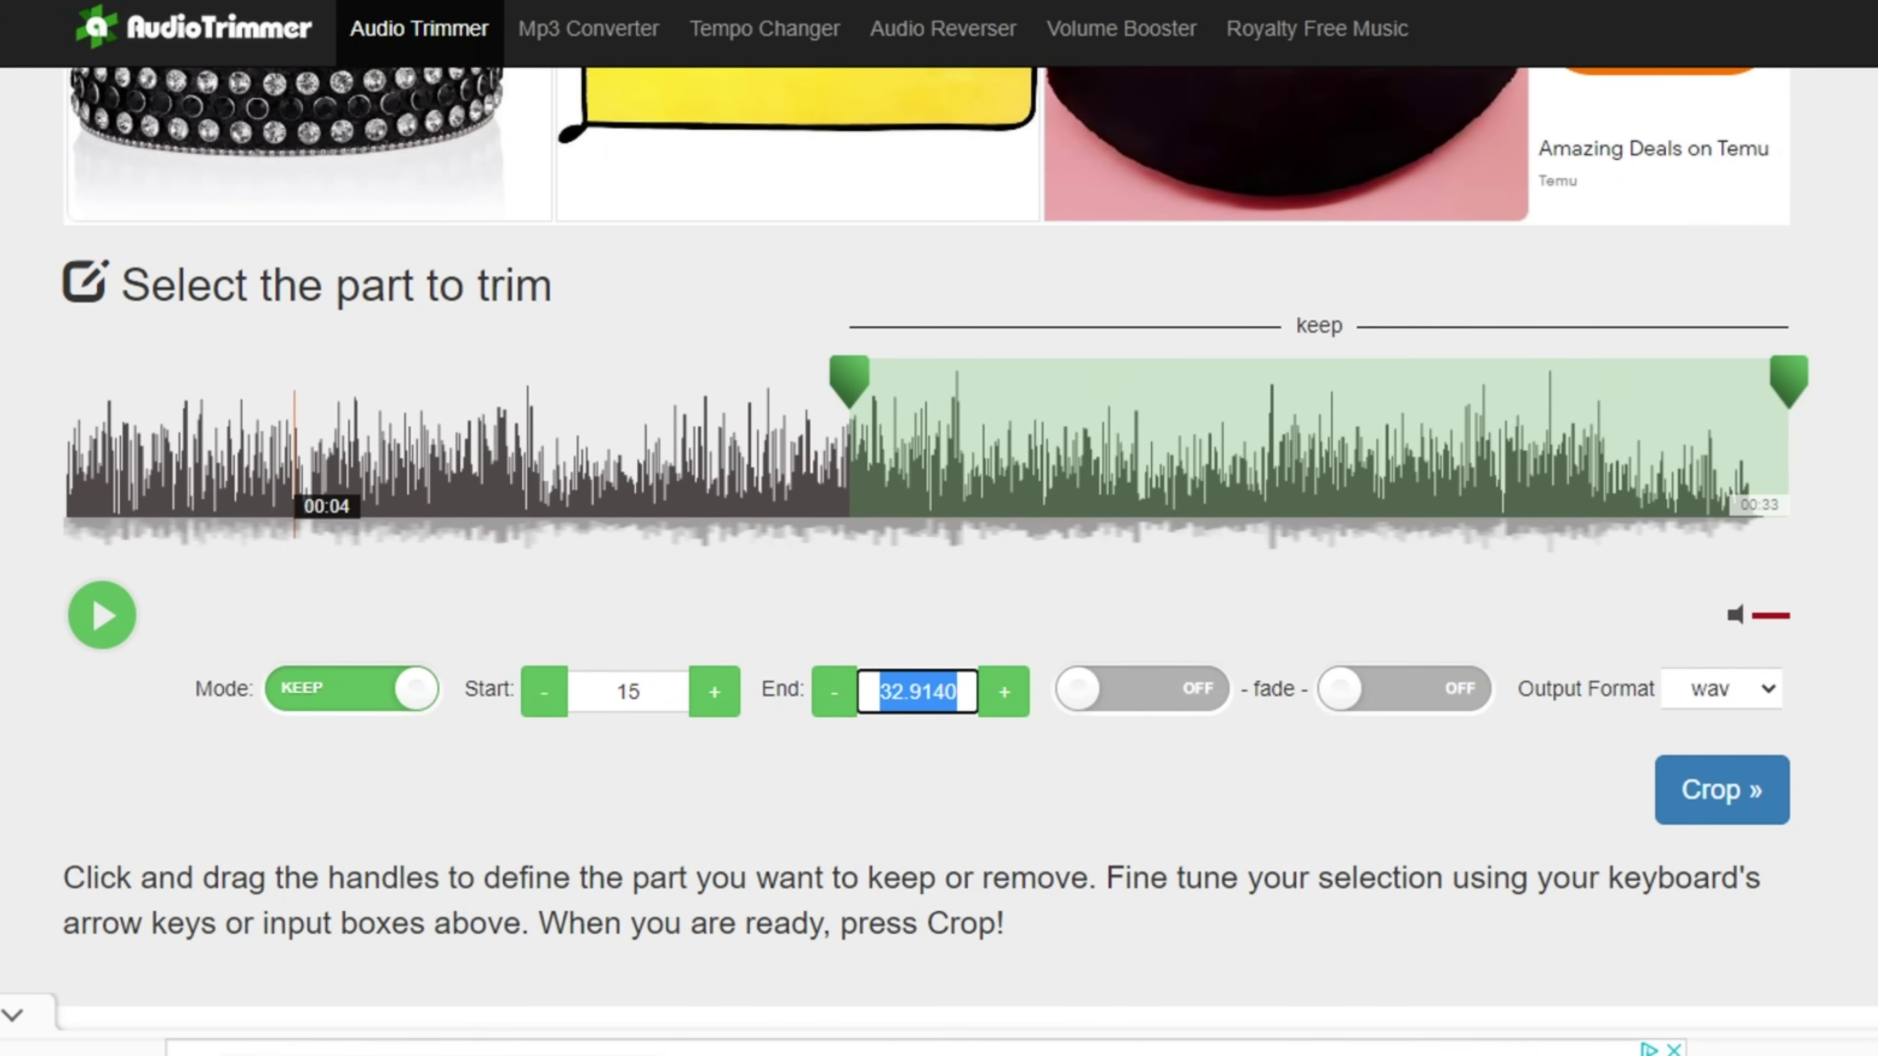
type("30")
left_click(973, 749)
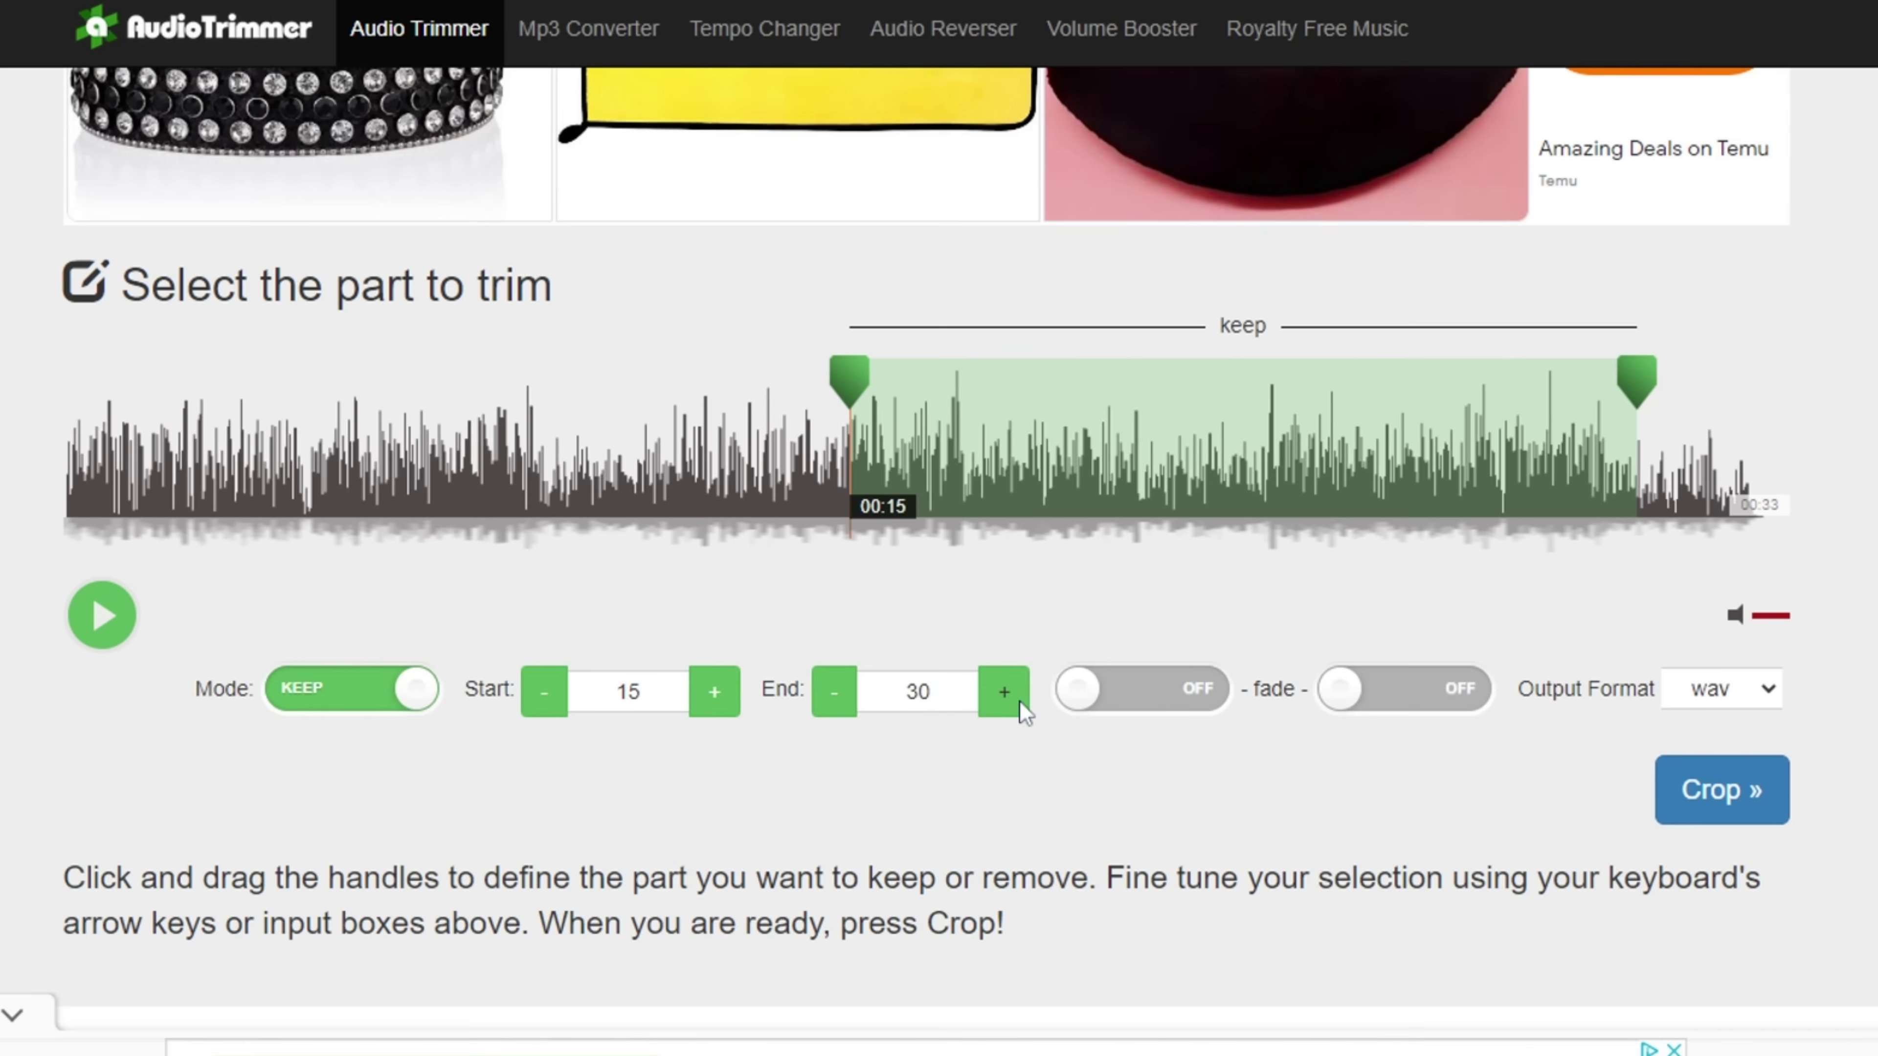
left_click(1725, 800)
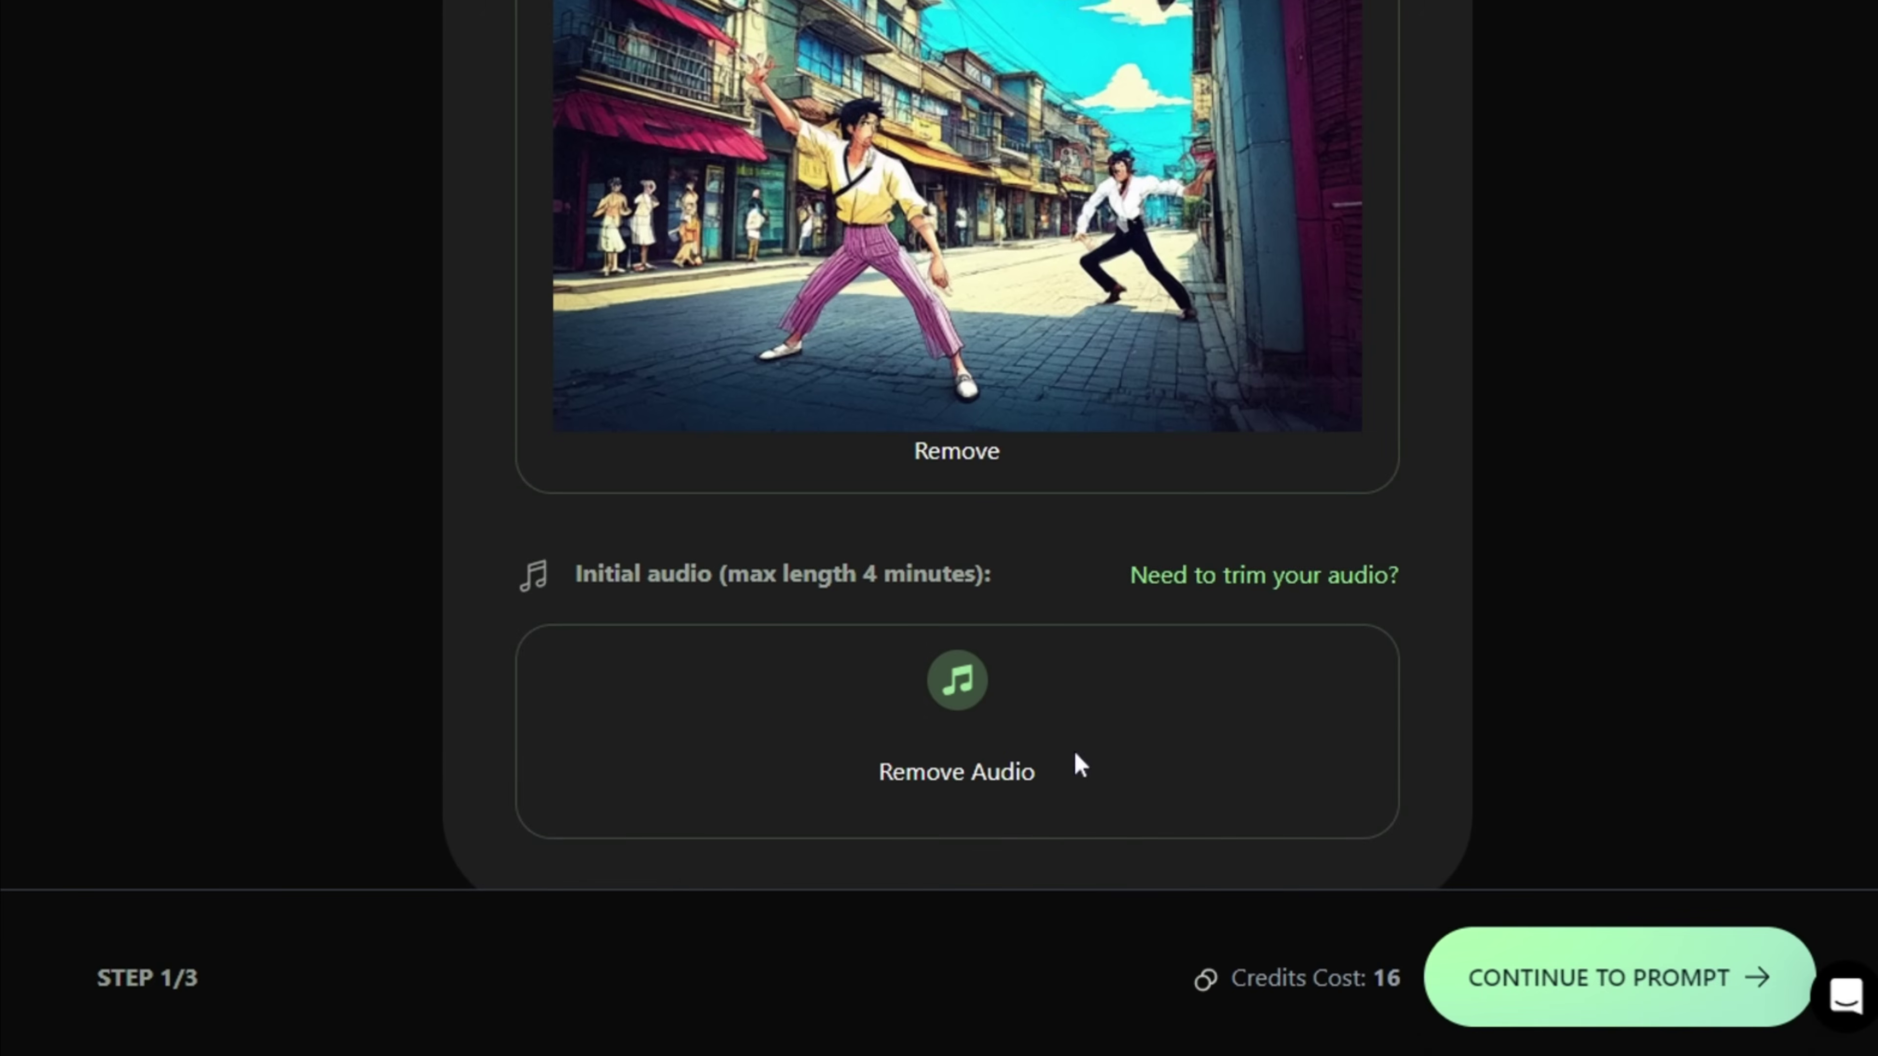
- Back in Kaiber, continue to the prompt, describe the subject as "man dancing through life in space" and proceed to the art style
scroll(1341, 847, "down", 1)
left_click(1712, 984)
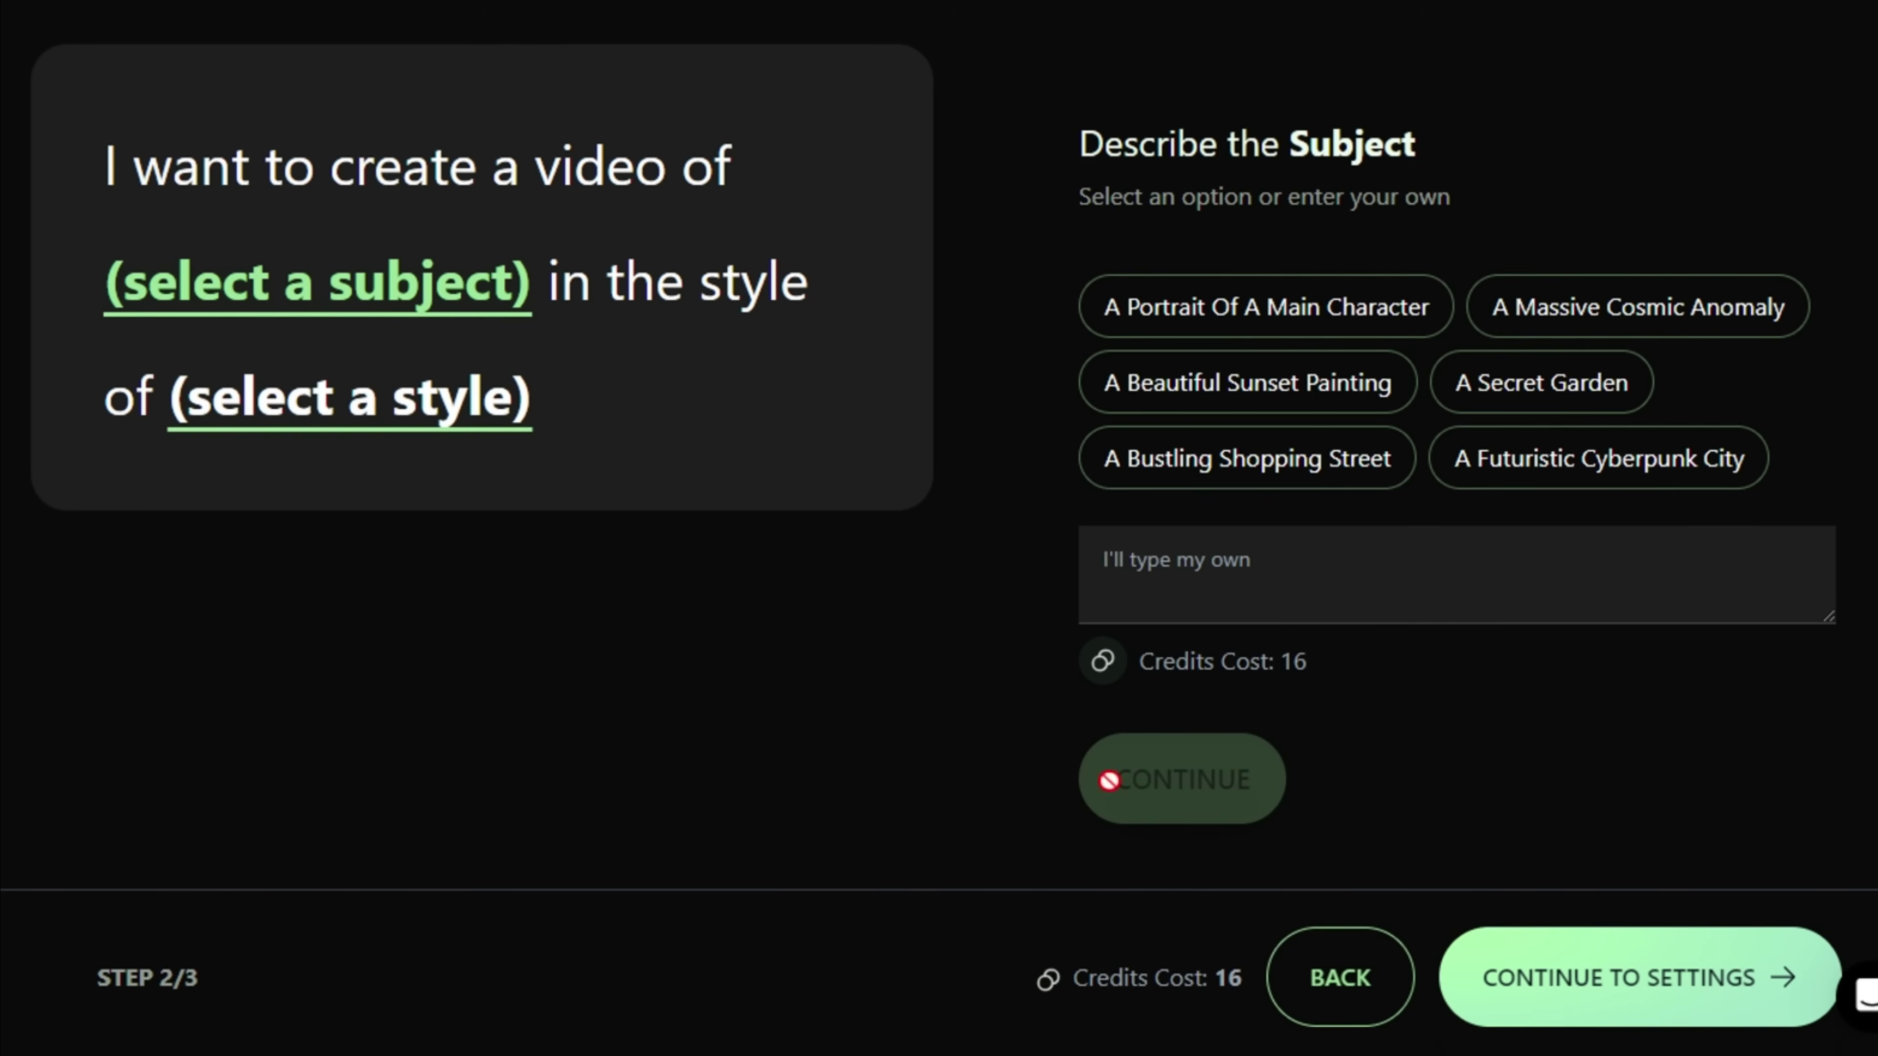
left_click(1312, 587)
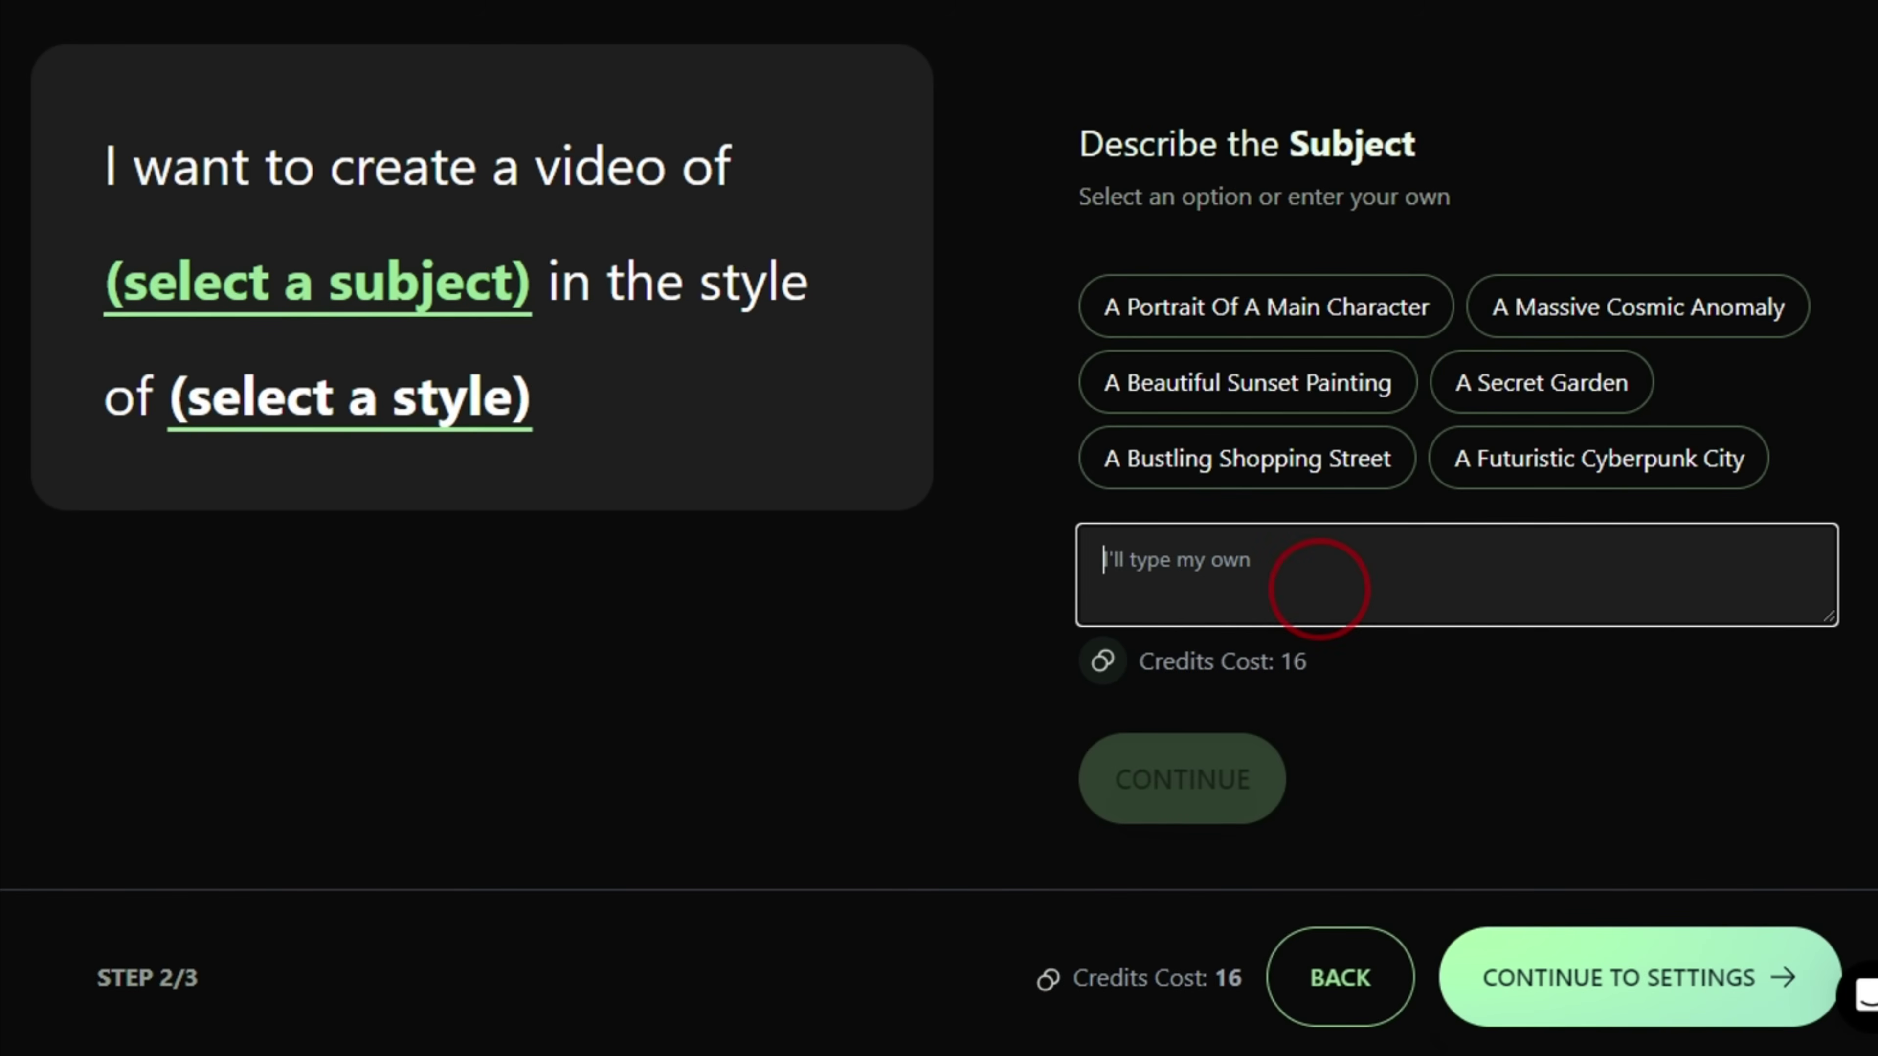
type("man ")
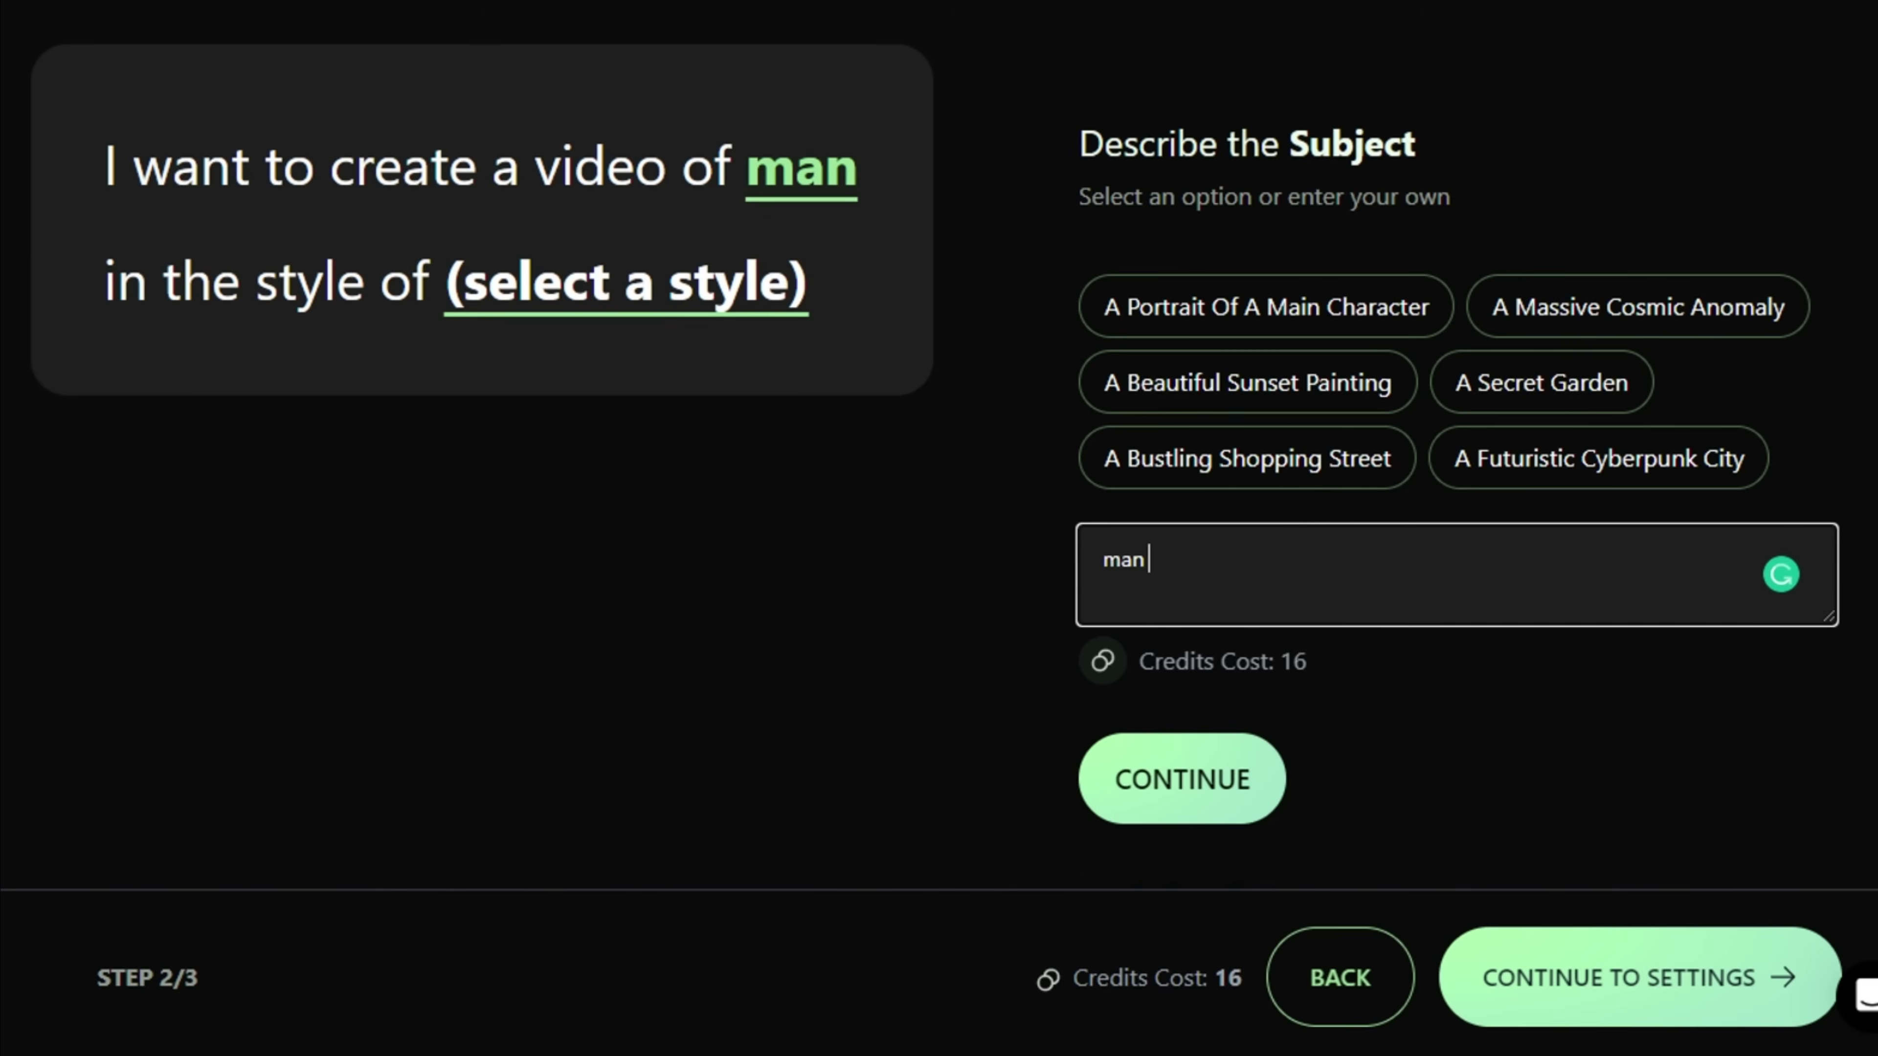
type("danc")
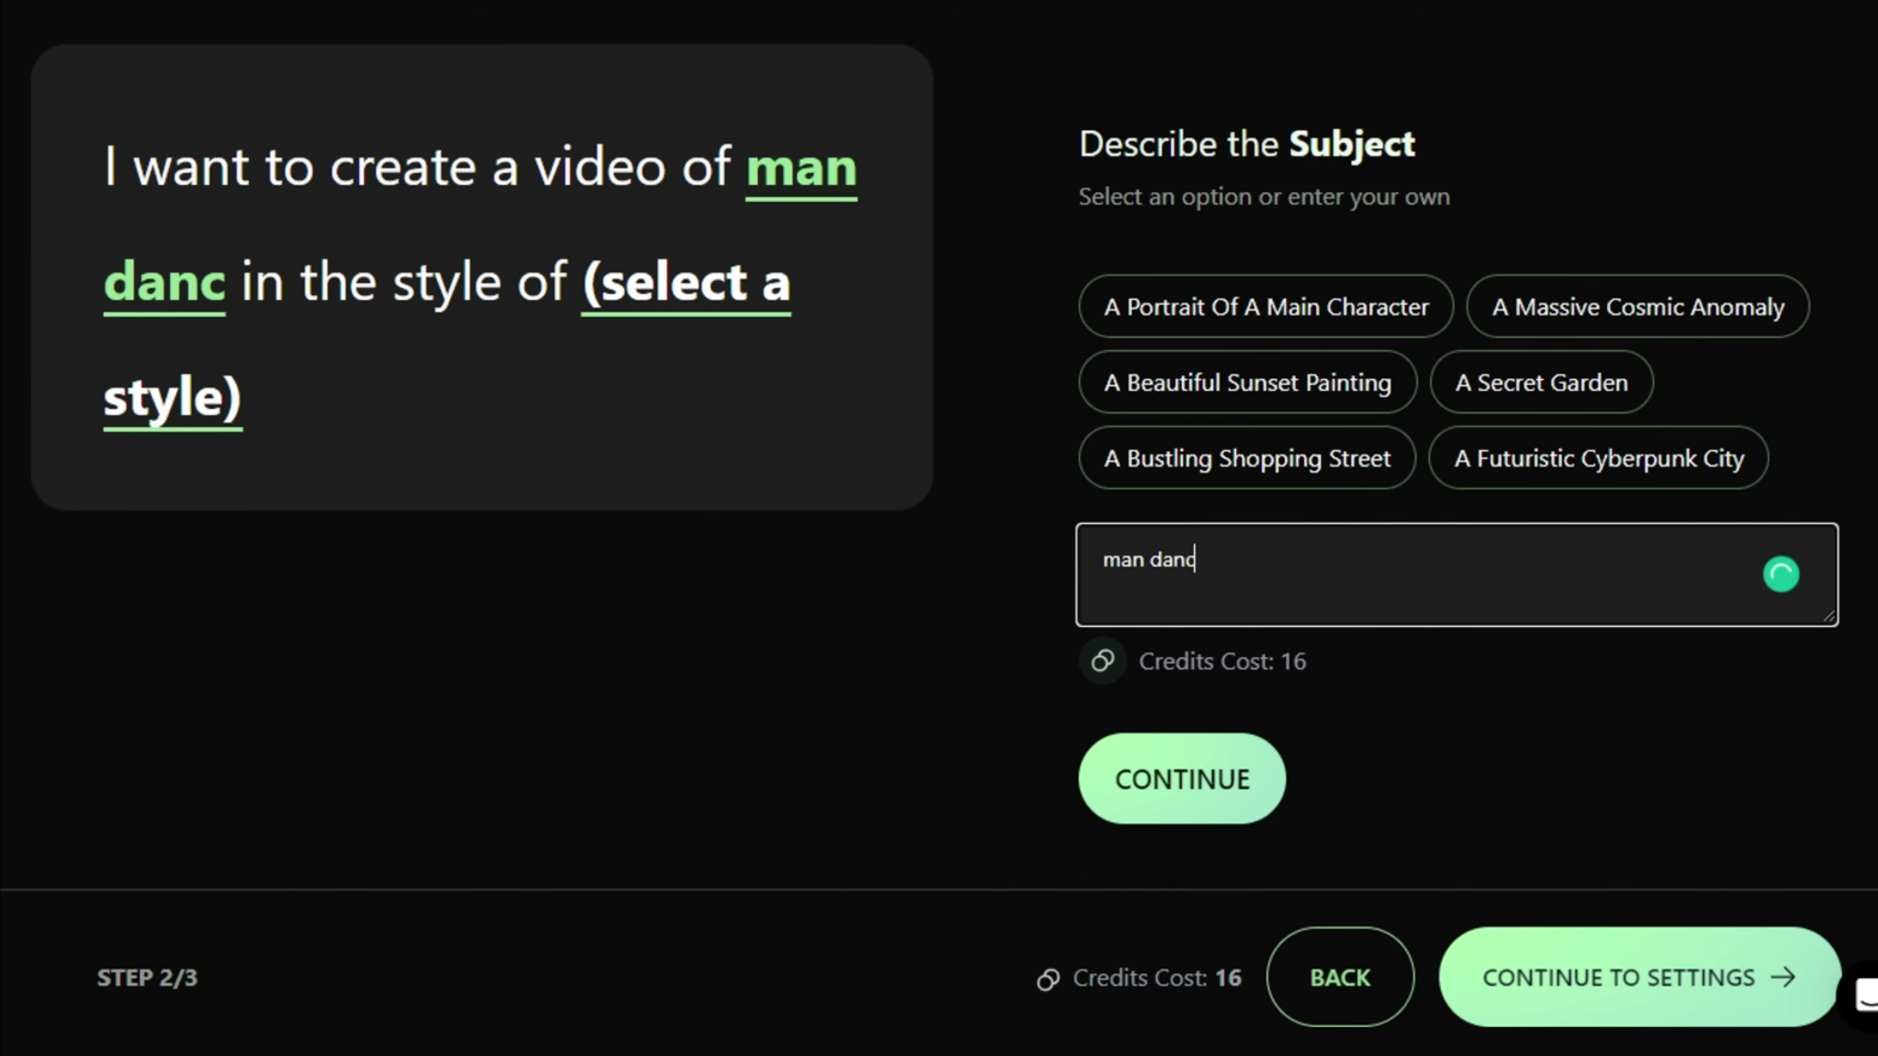
type("ing th")
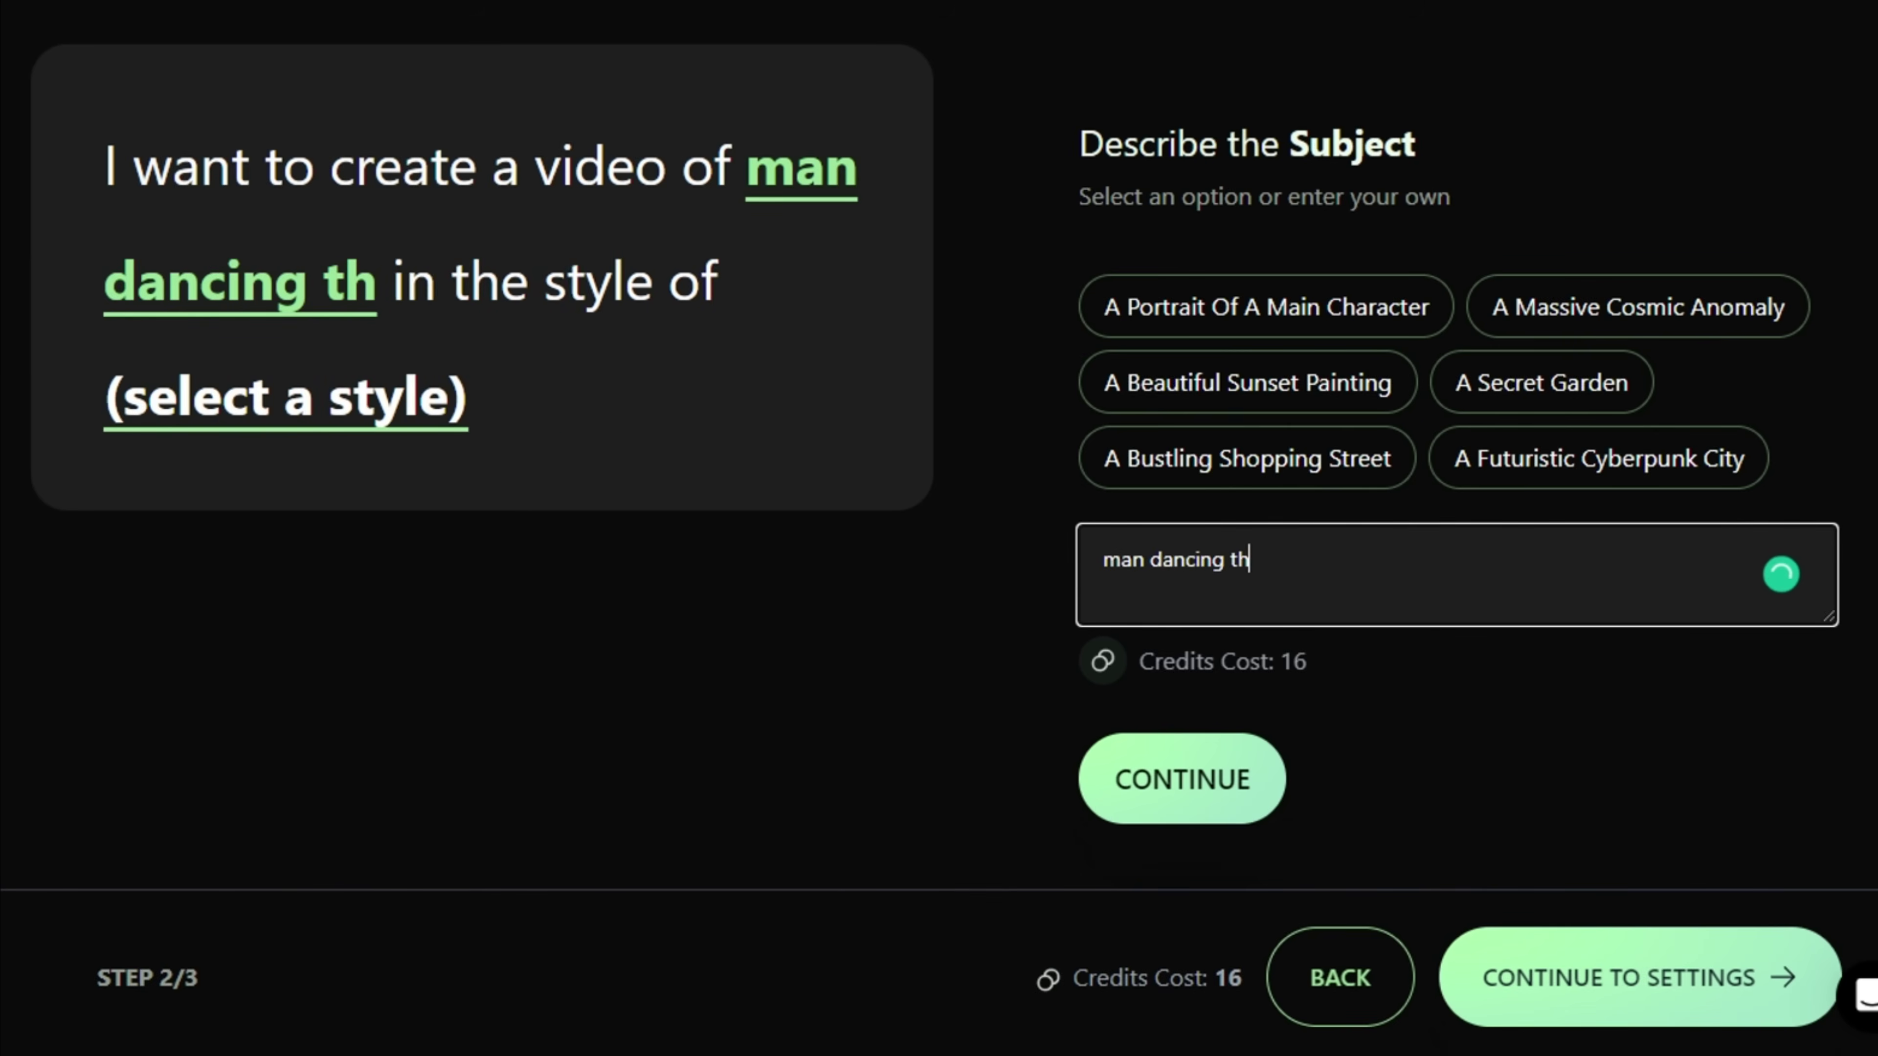
type("rough l")
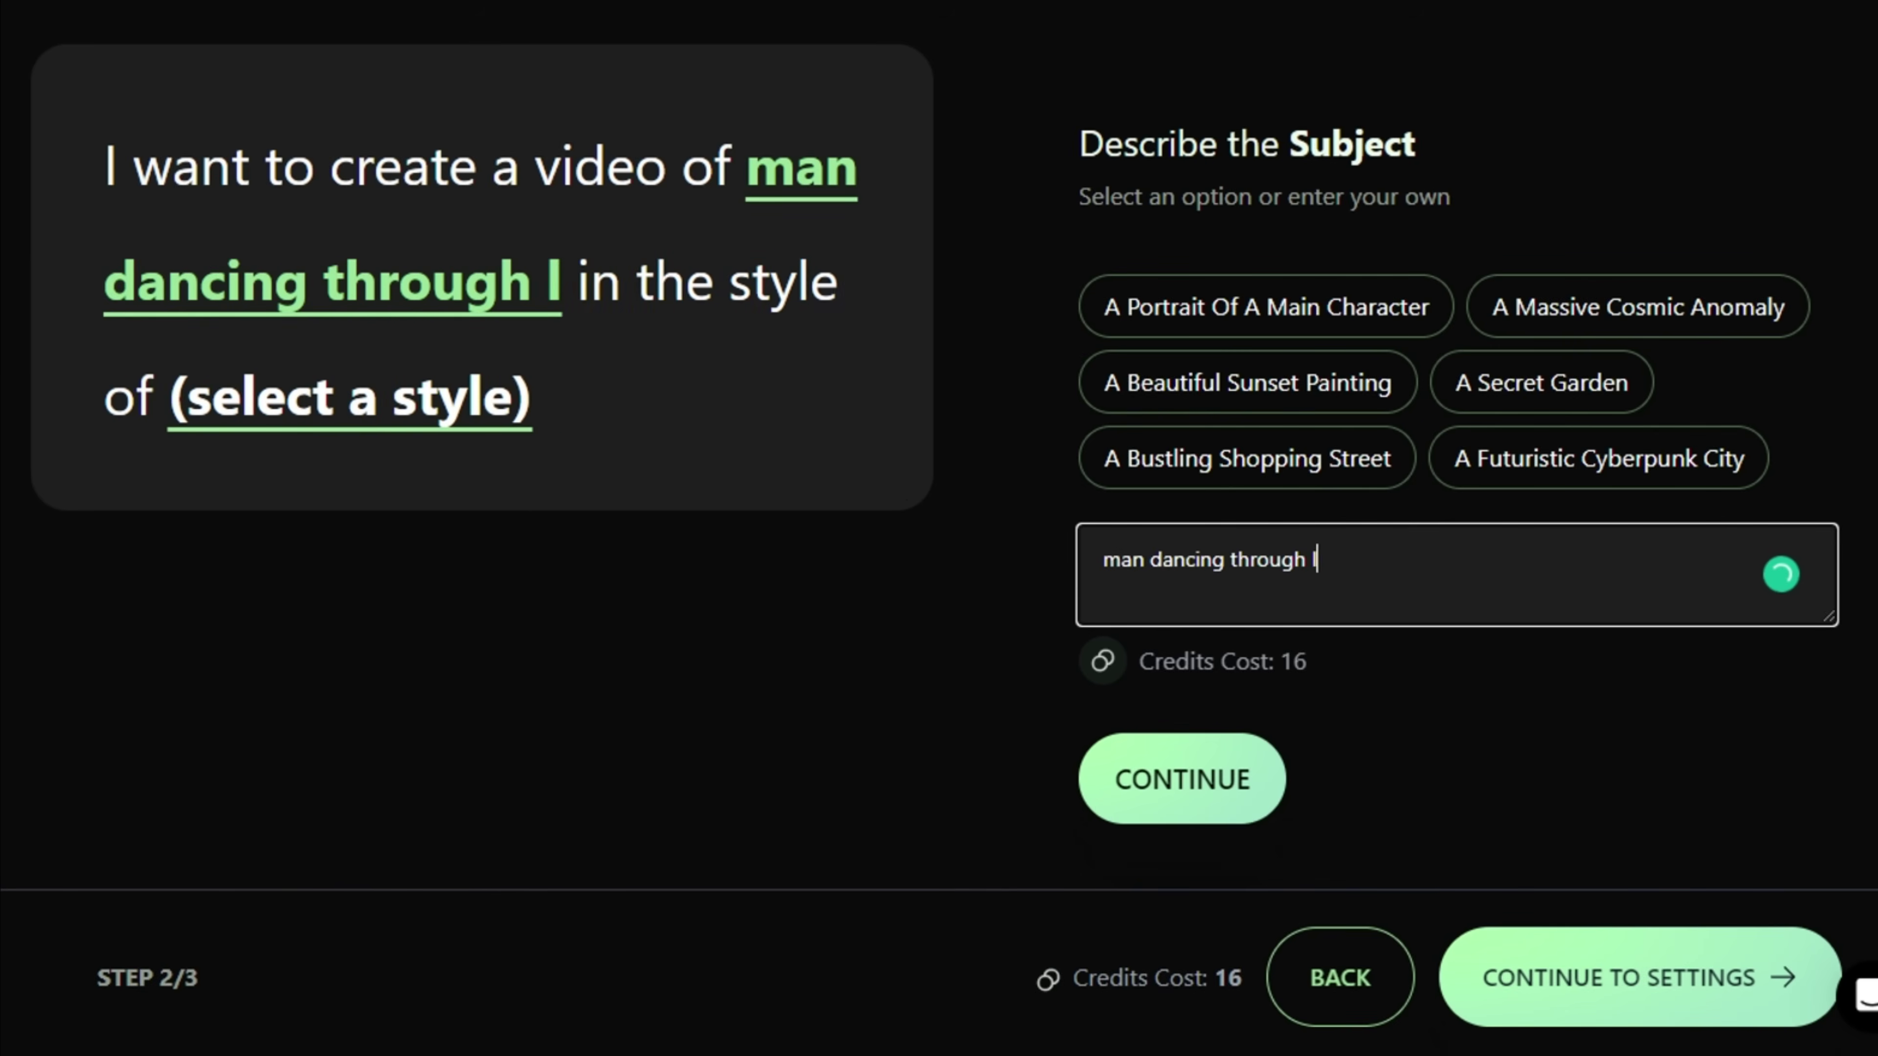
type("ife in space")
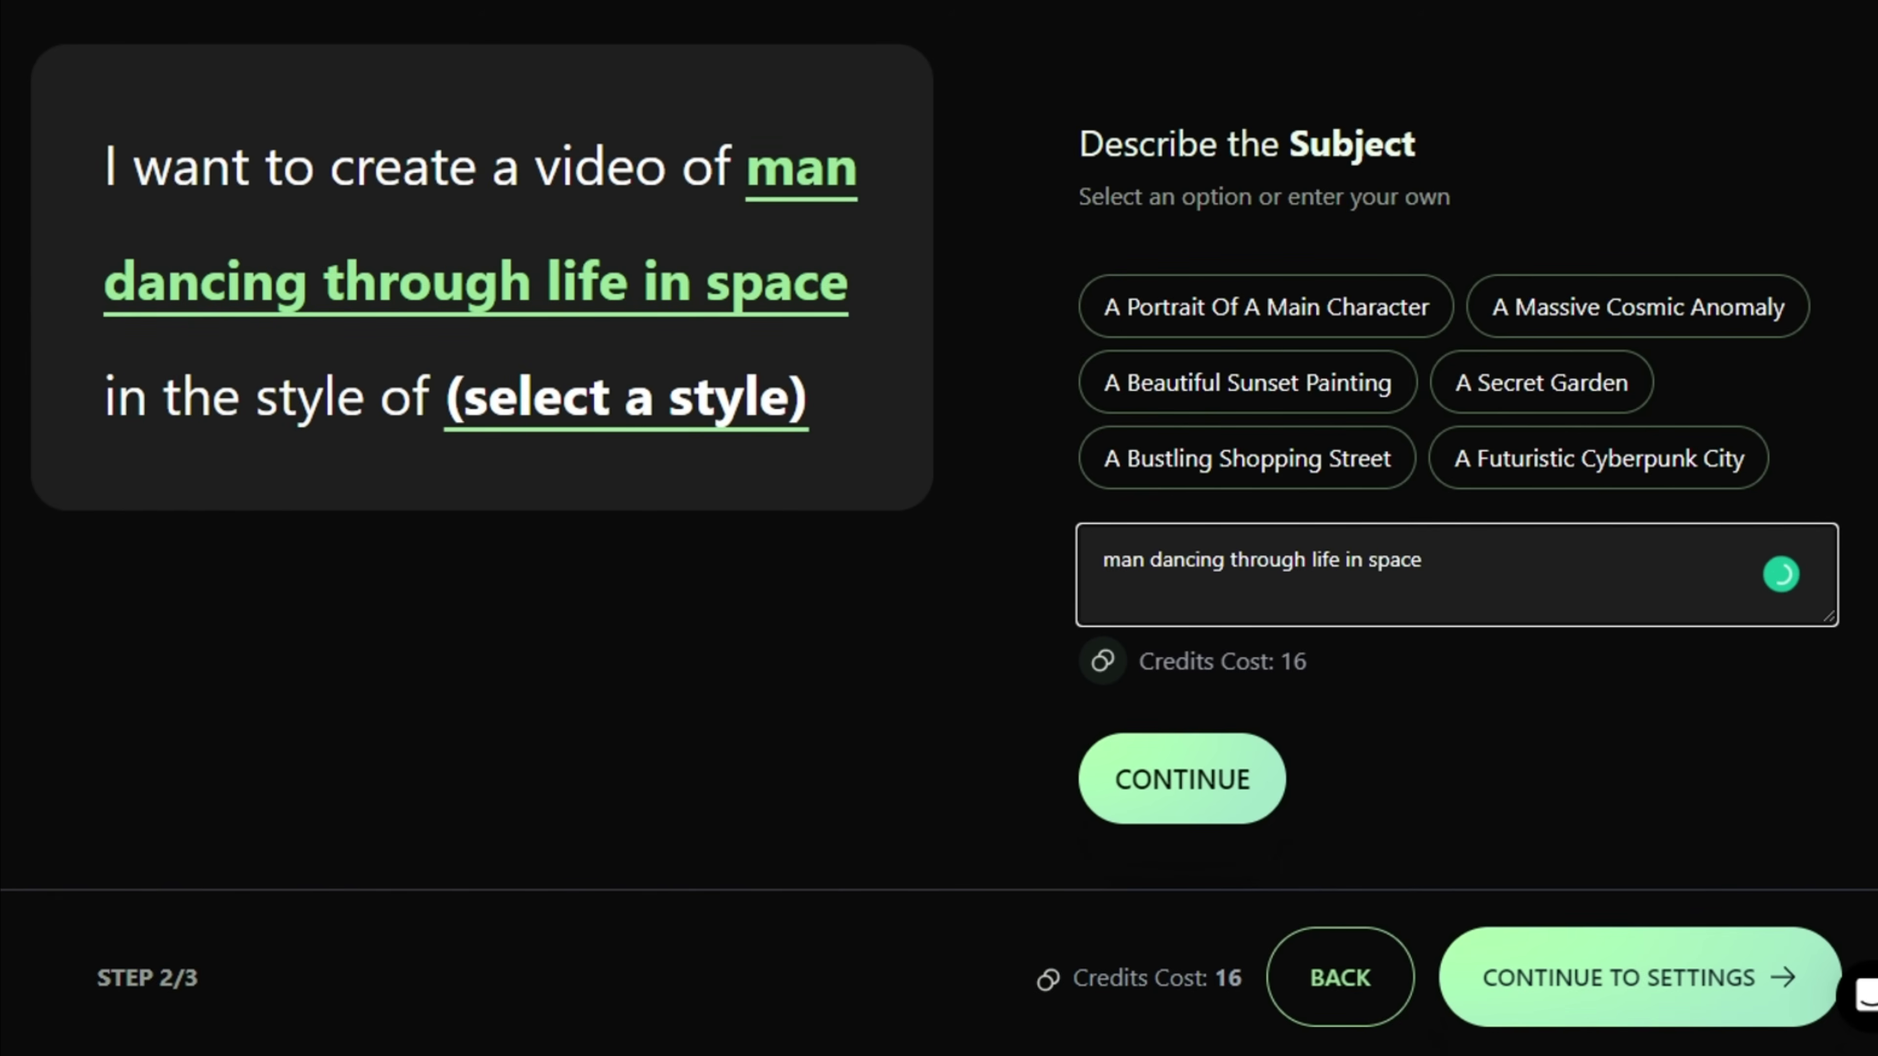
left_click(1202, 821)
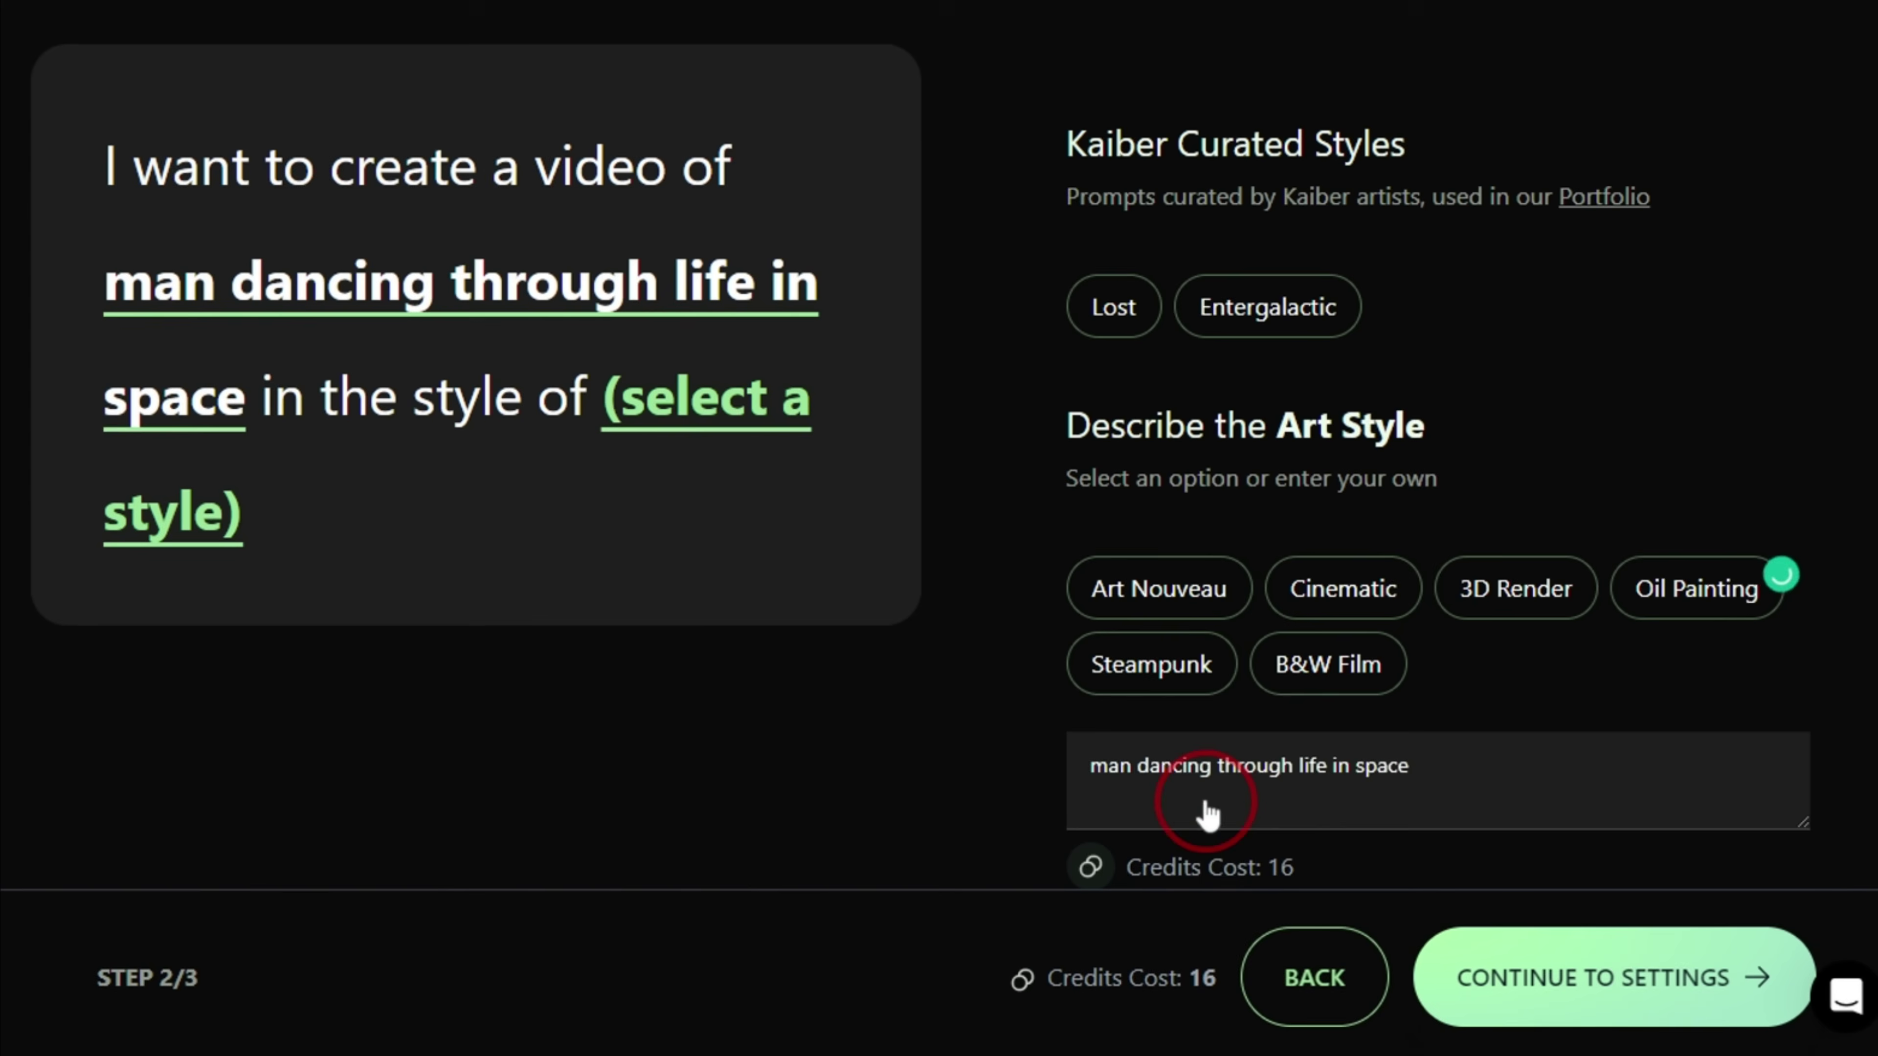
- Enter "vintage anime" as the custom art style and continue to the video settings
scroll(1235, 777, "down", 2)
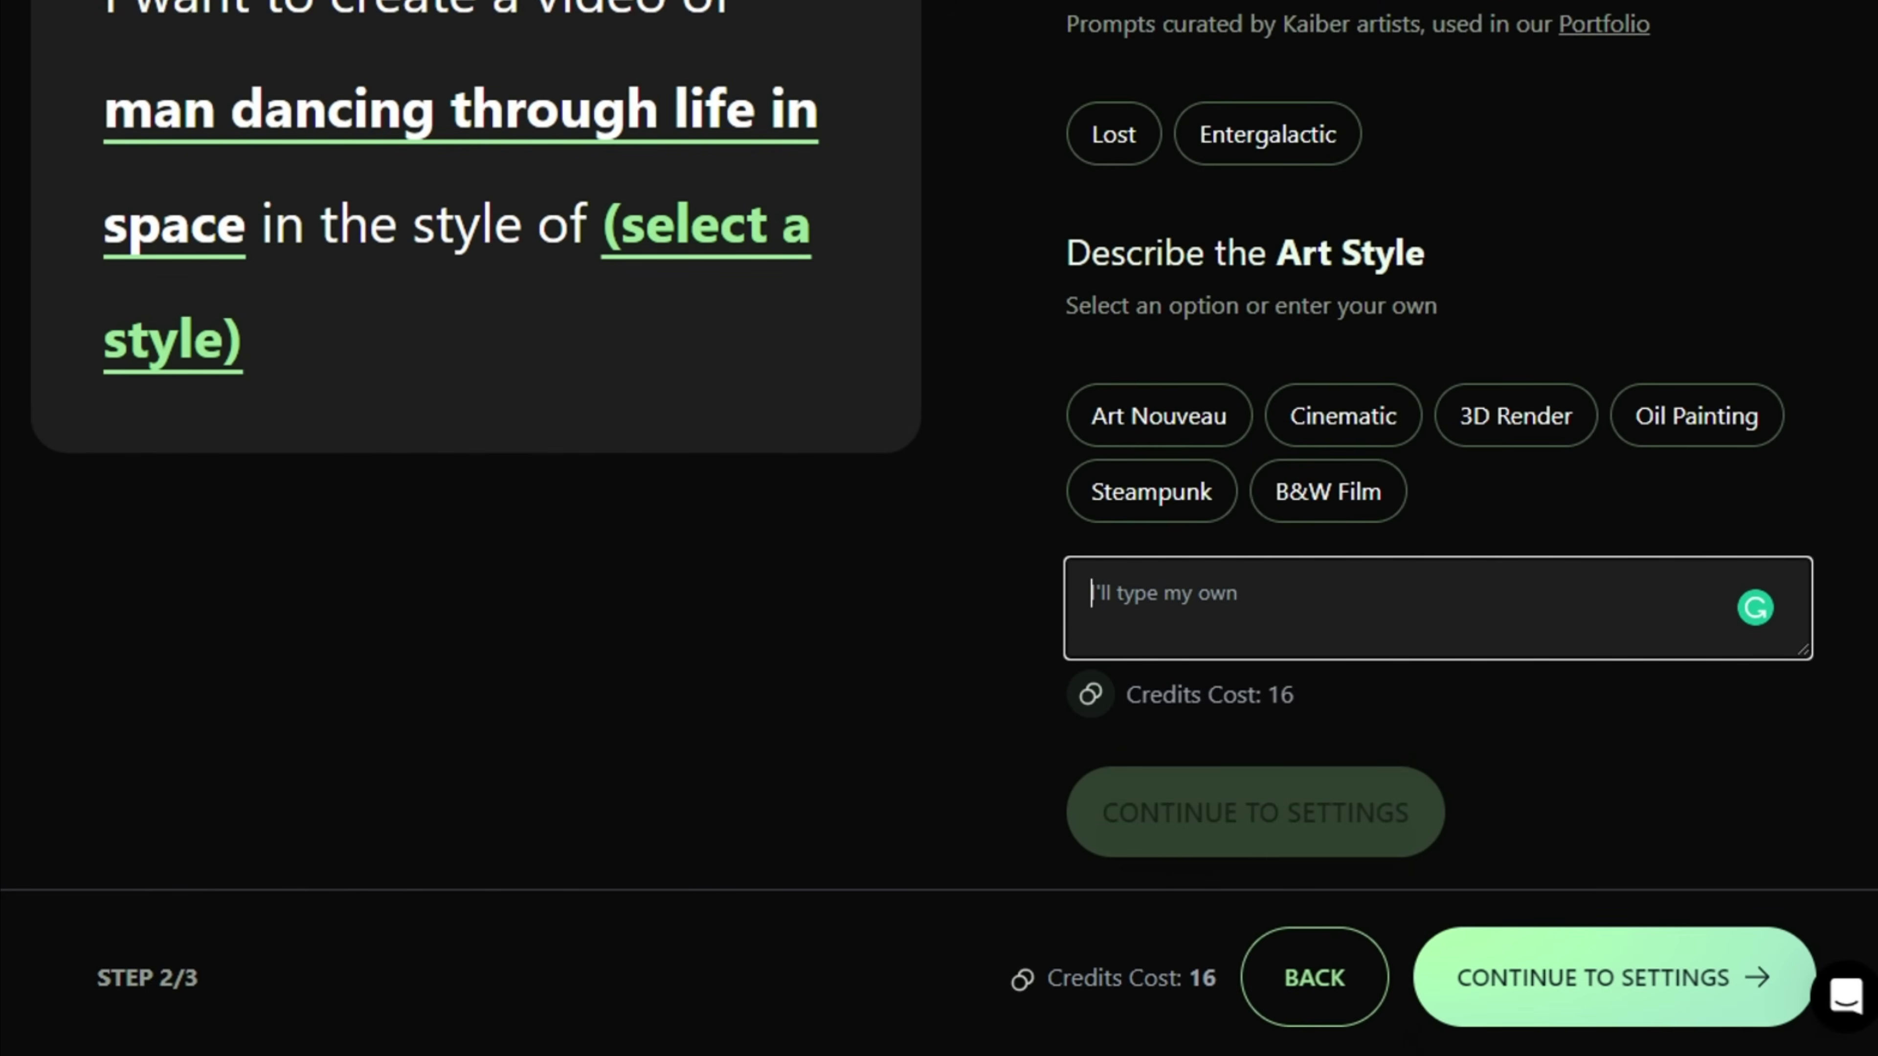
type("vi")
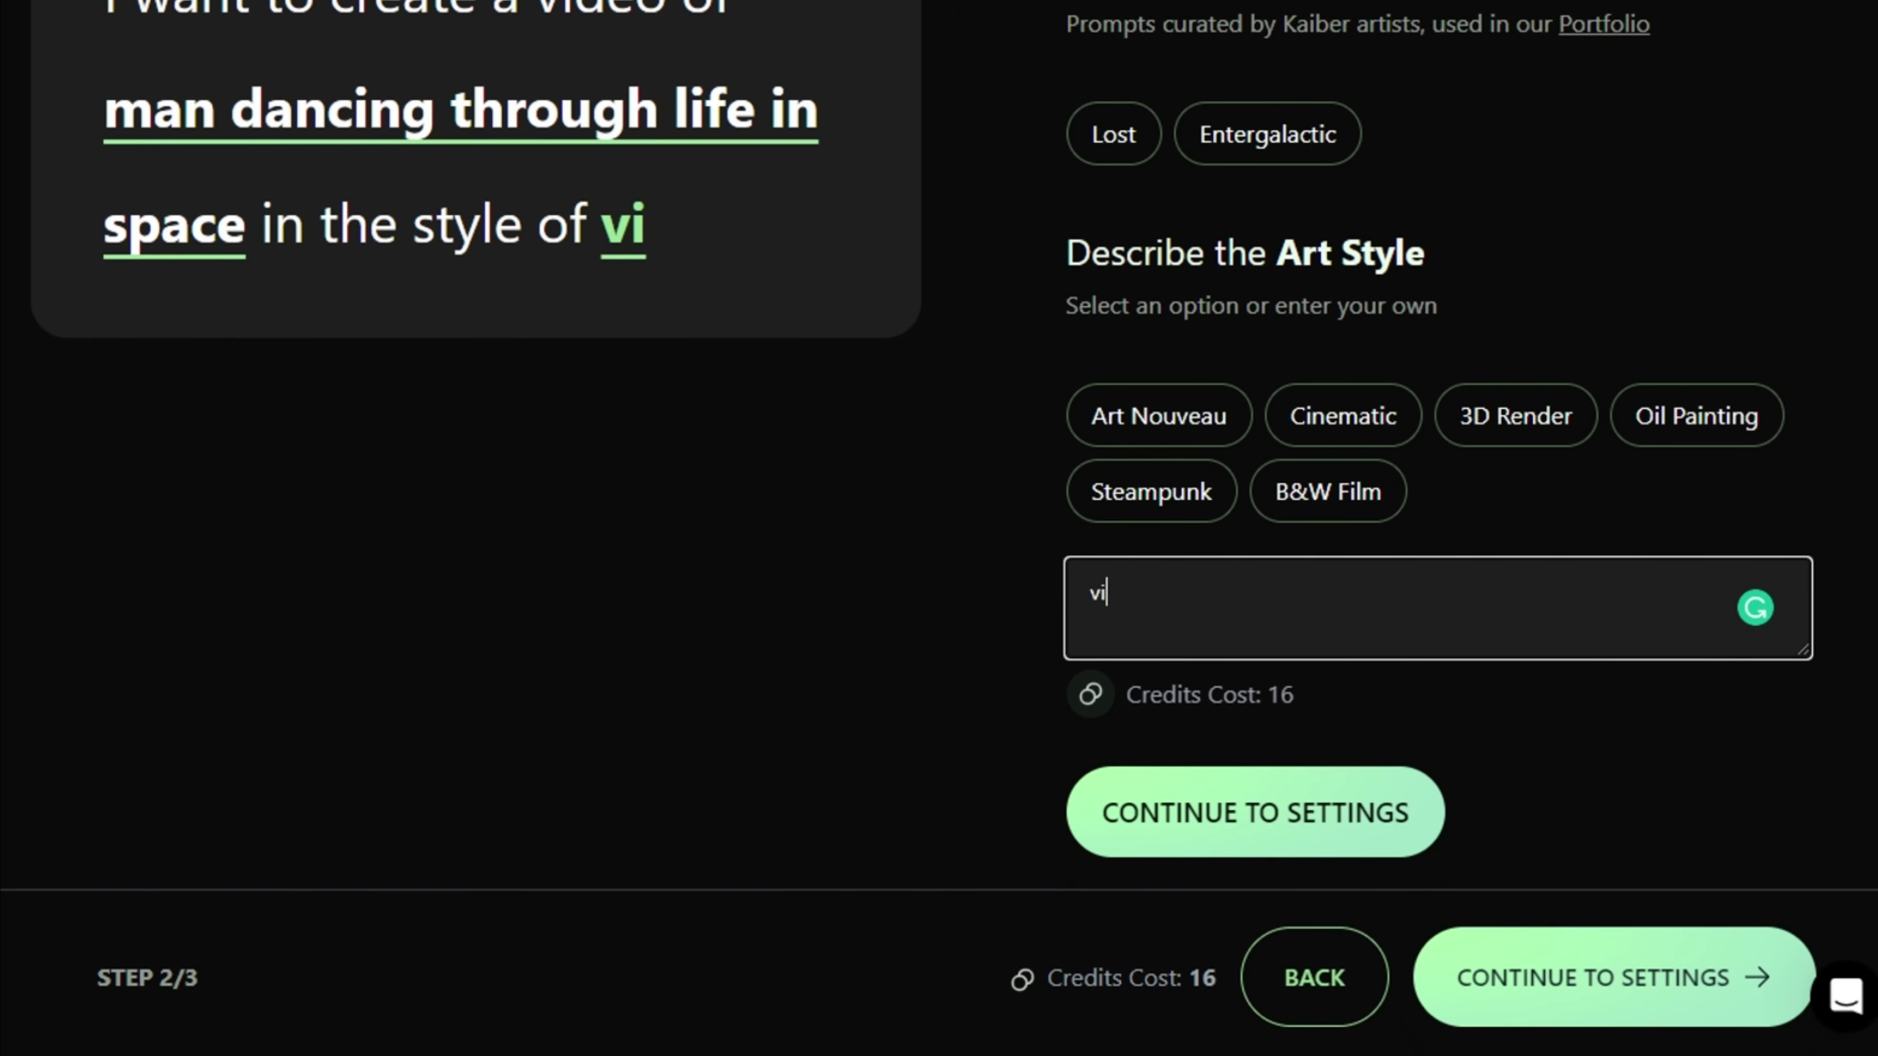
type("ntage anime")
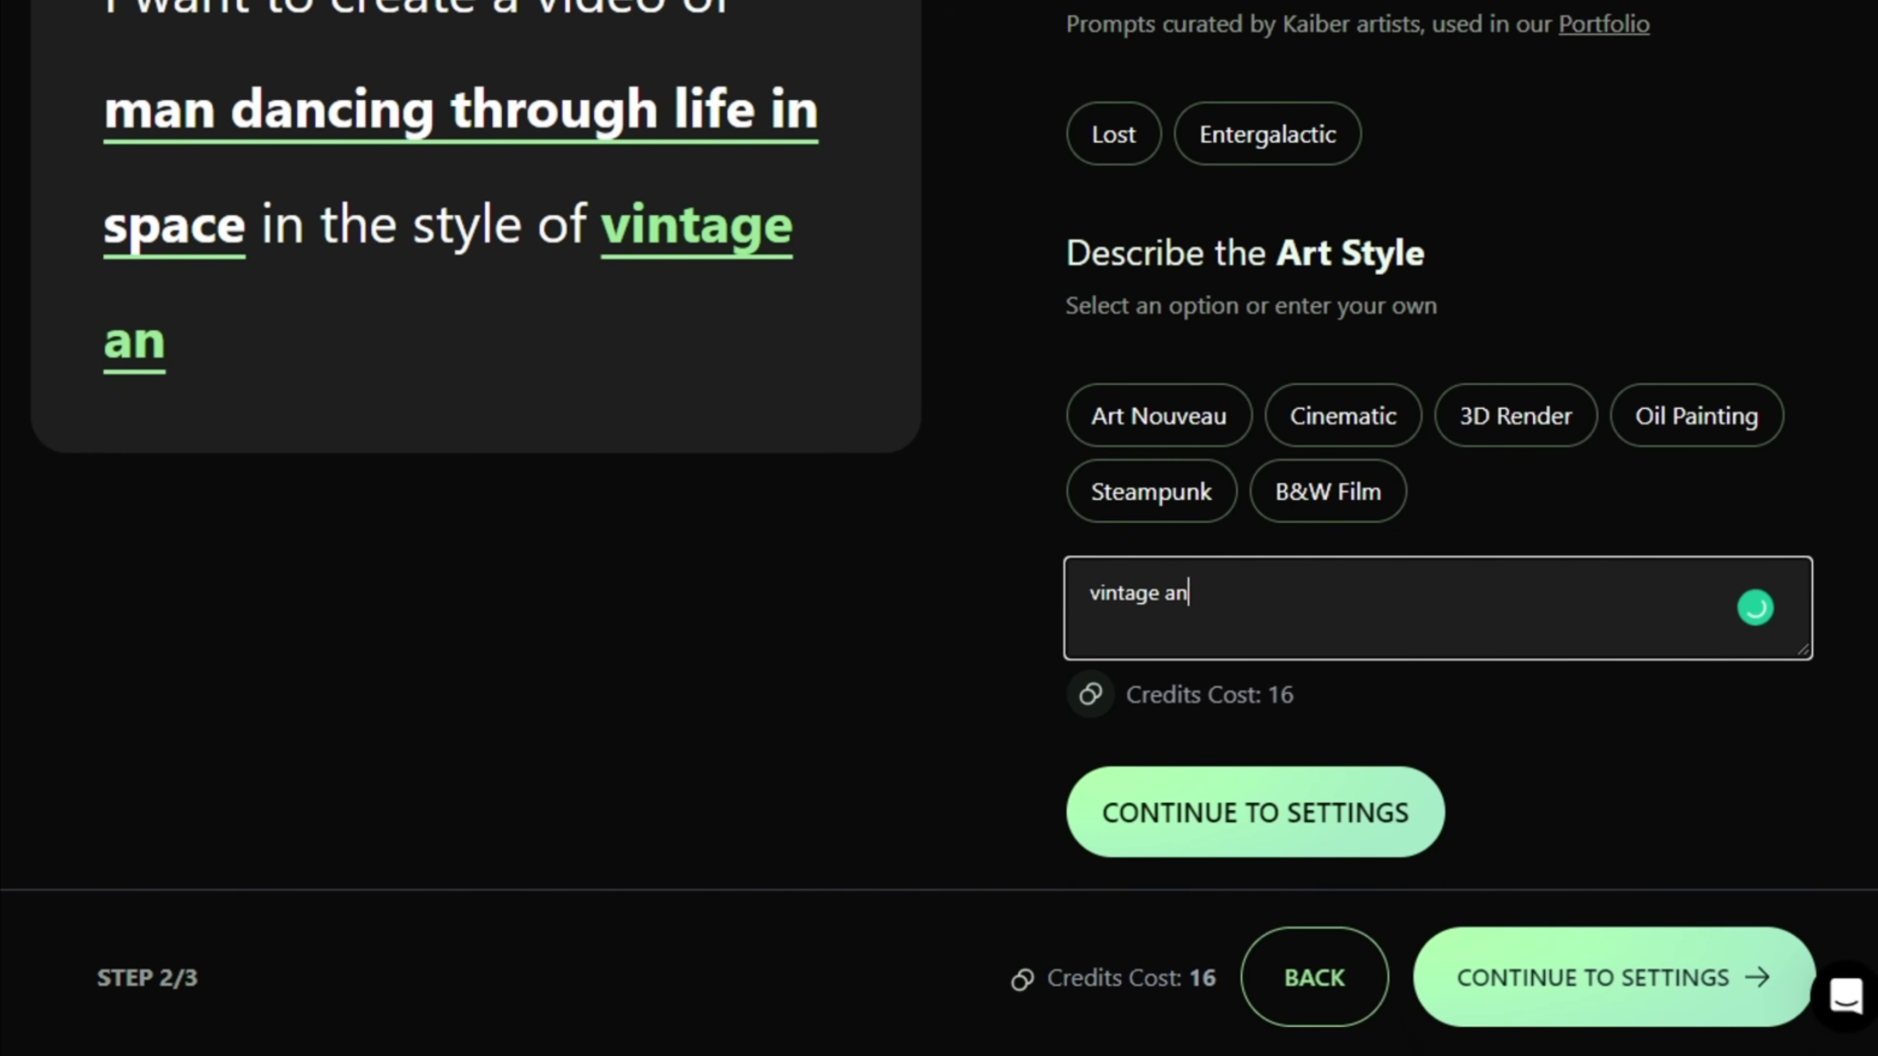
left_click(1417, 818)
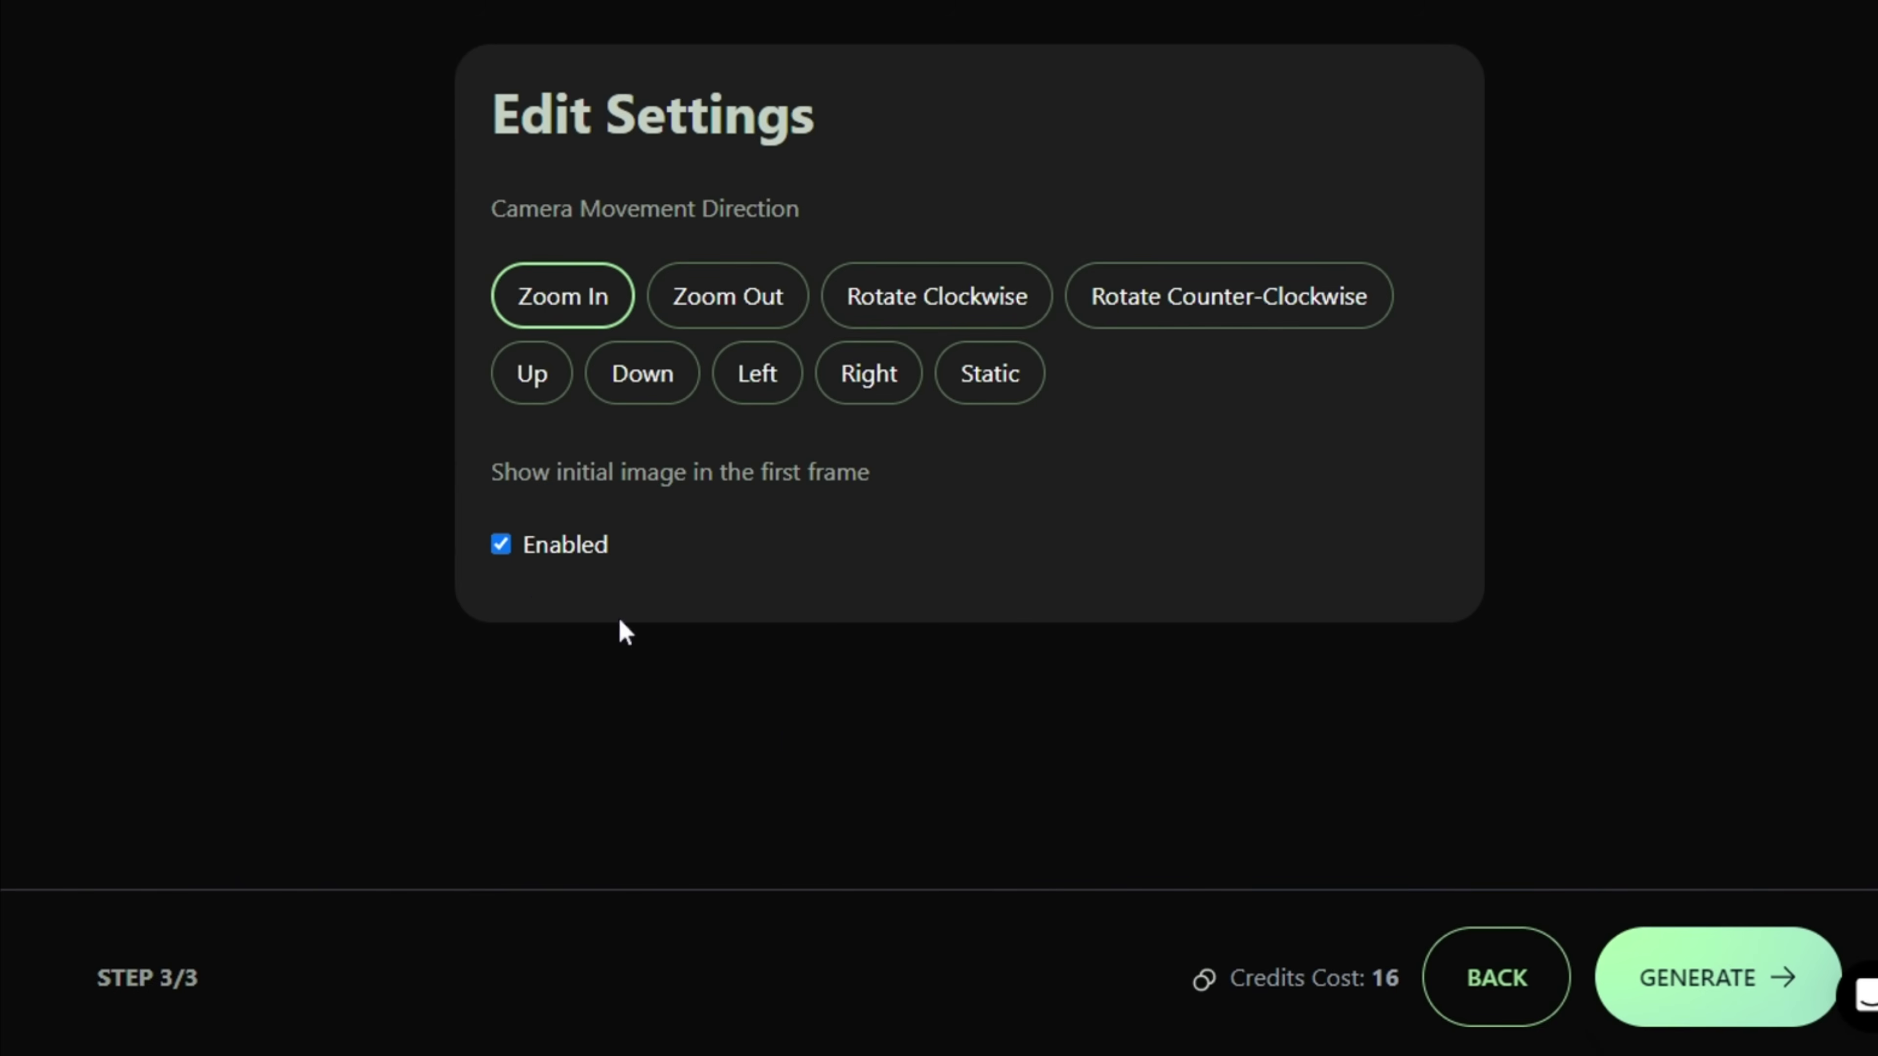
- Keep the initial image enabled in the first frame and set the camera movement direction to Rotate Clockwise
left_click(500, 545)
left_click(501, 546)
left_click(1003, 290)
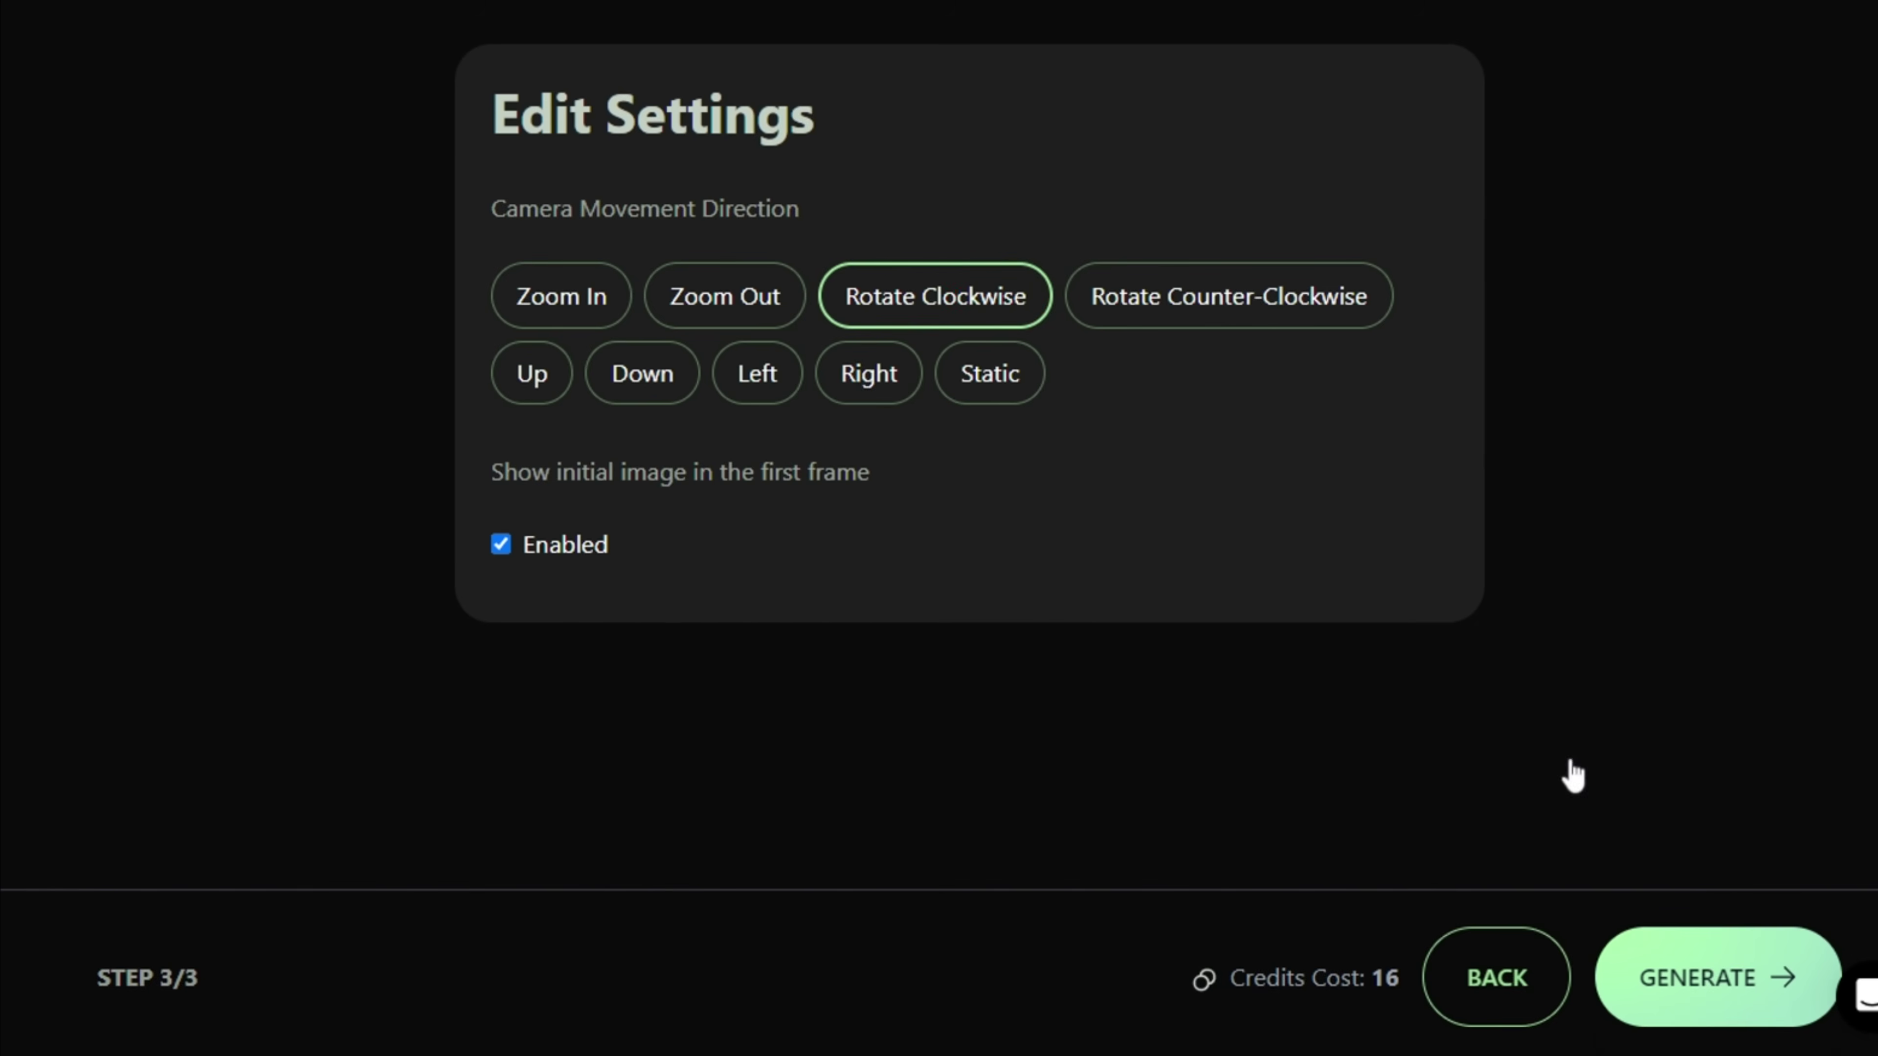
- Generate the video and watch the finished result in full screen
left_click(1699, 990)
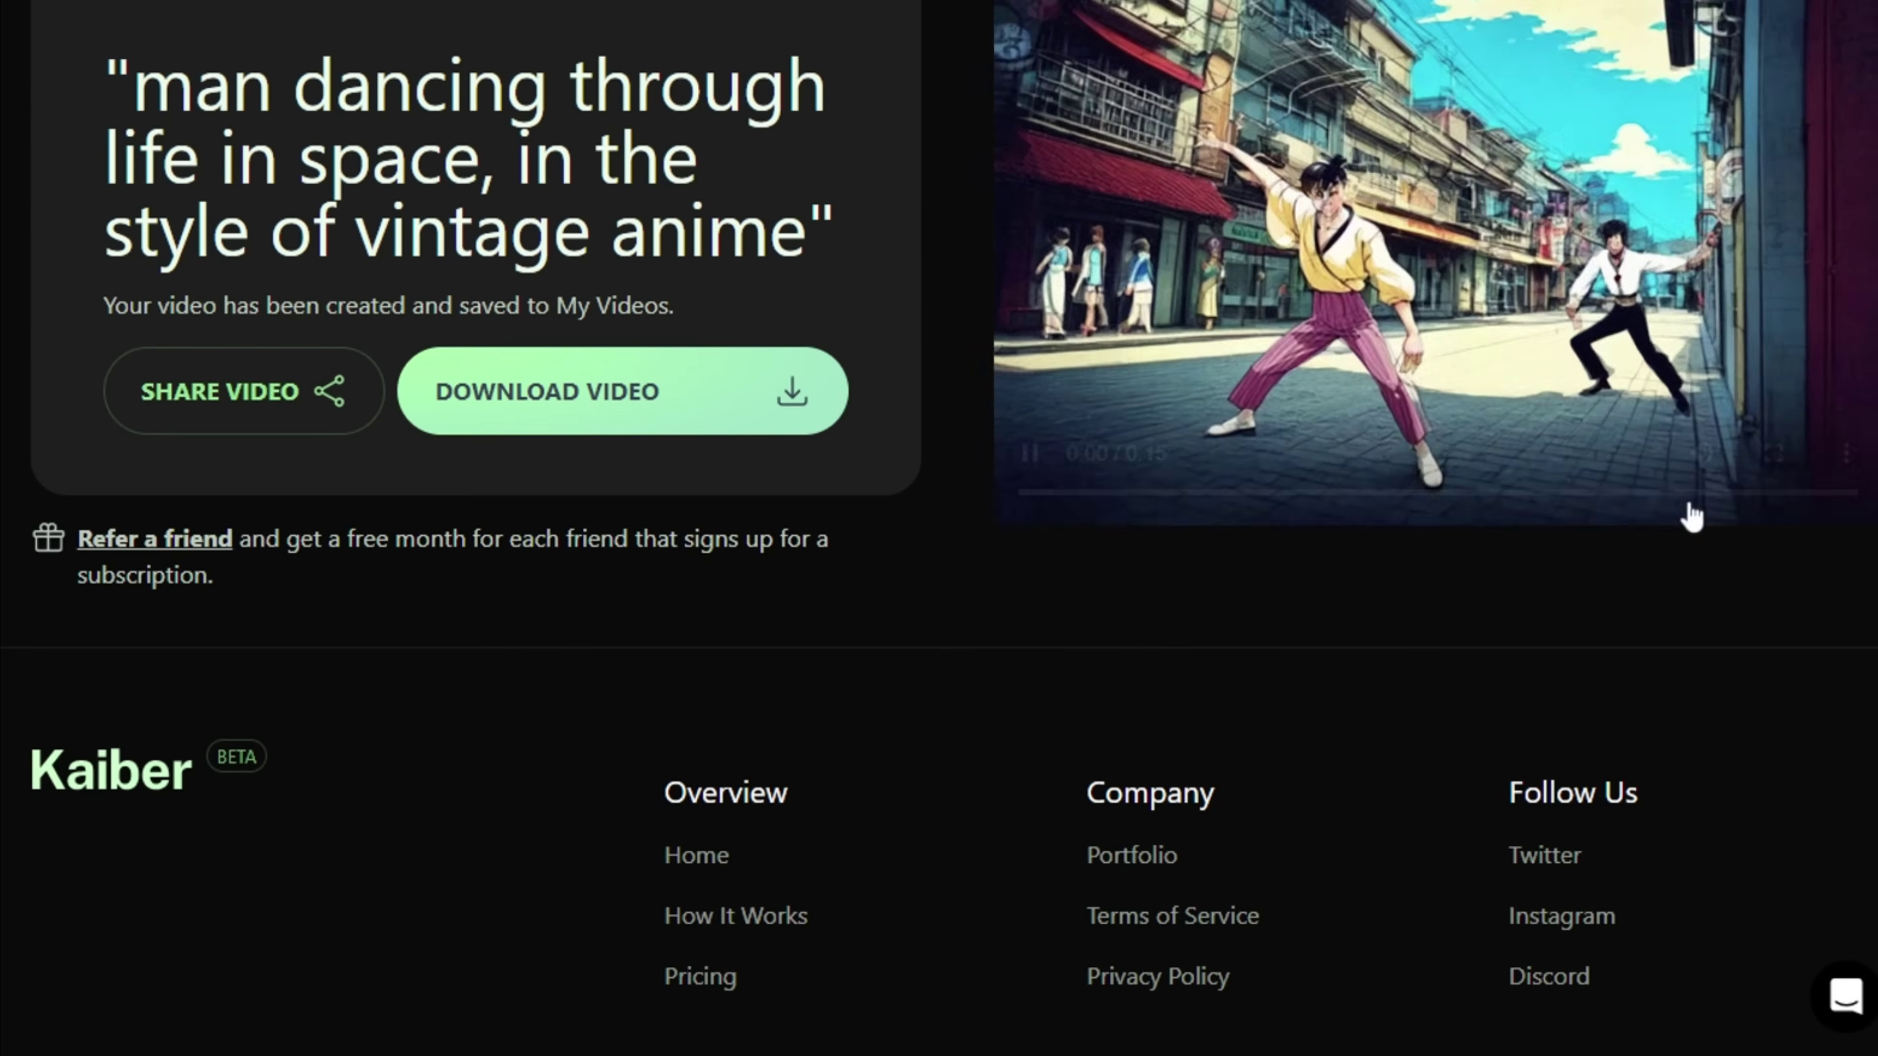
left_click(1771, 455)
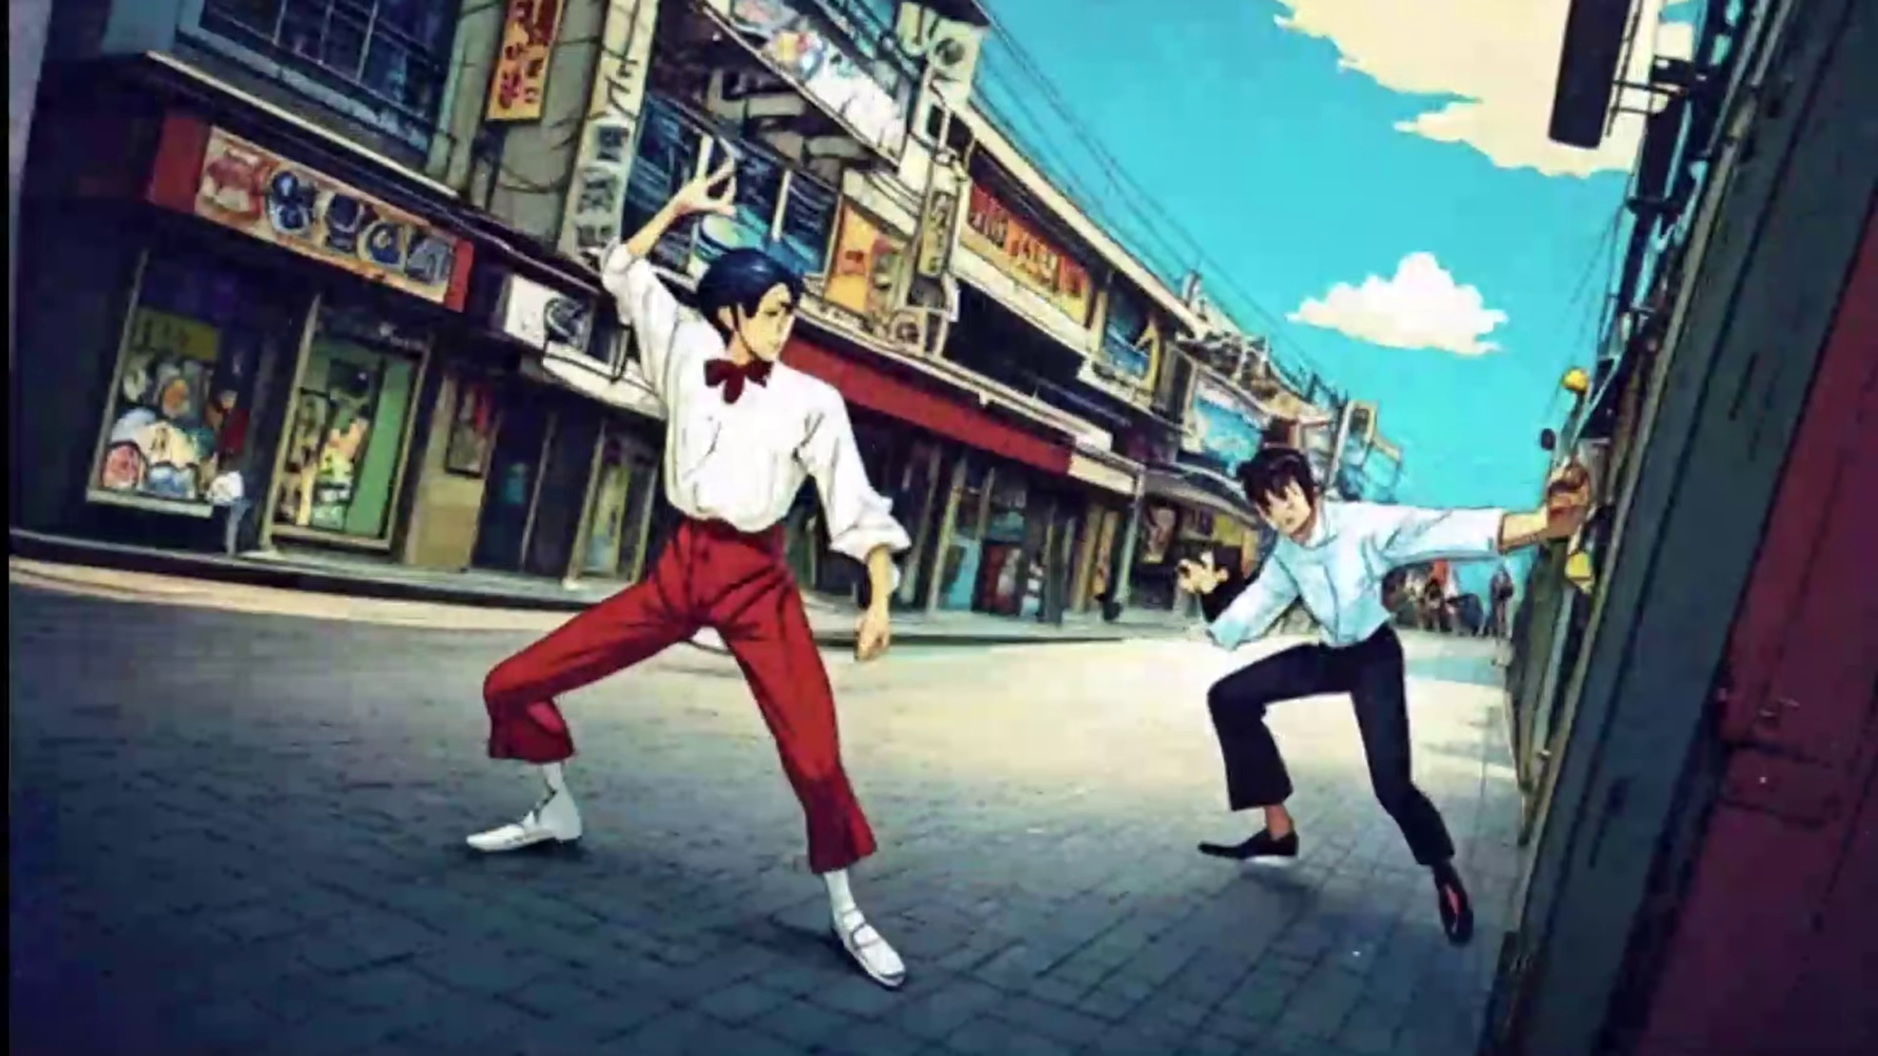